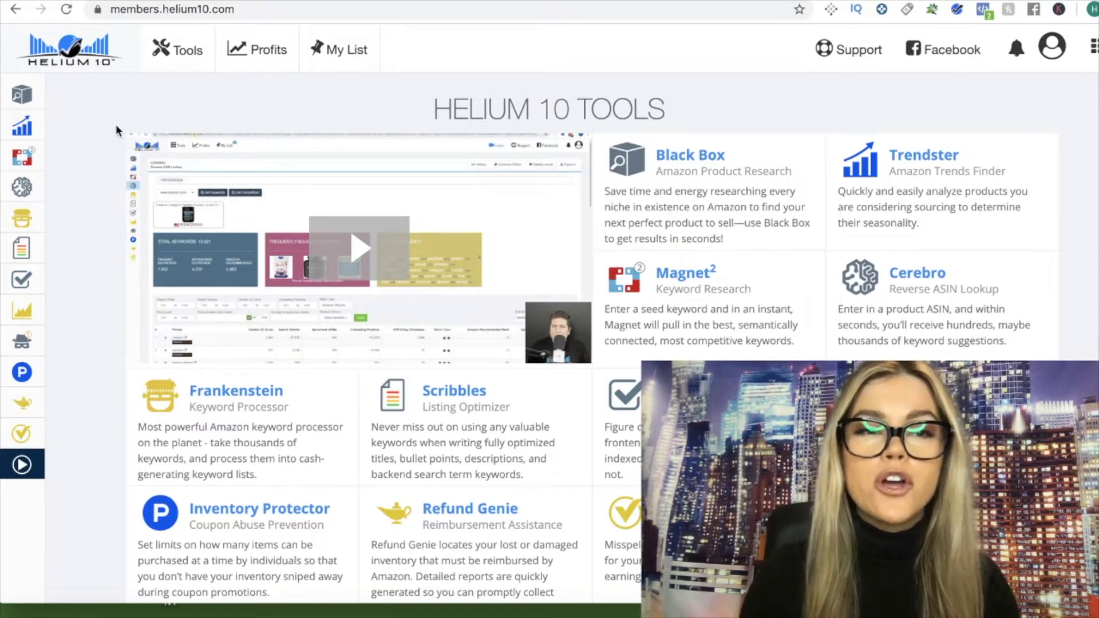
Open the Black Box product research tool and filter the categories to Baby, Industrial & Scientific, and Health & Household.
{"action": "mouse_move", "coordinate": [29, 109]}
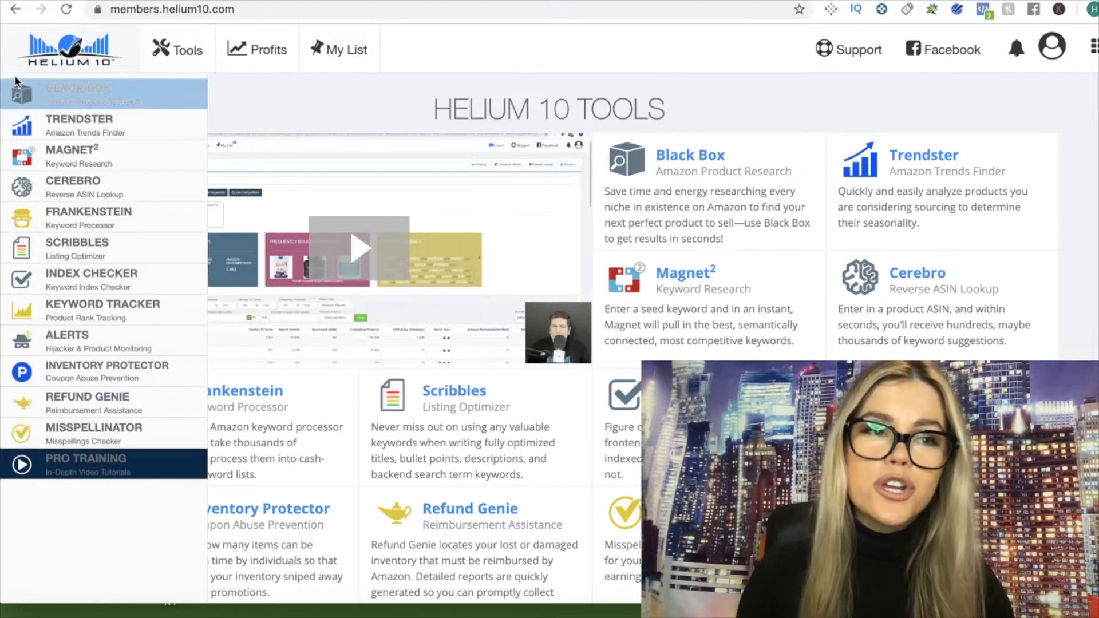
{"action": "left_click", "coordinate": [24, 93]}
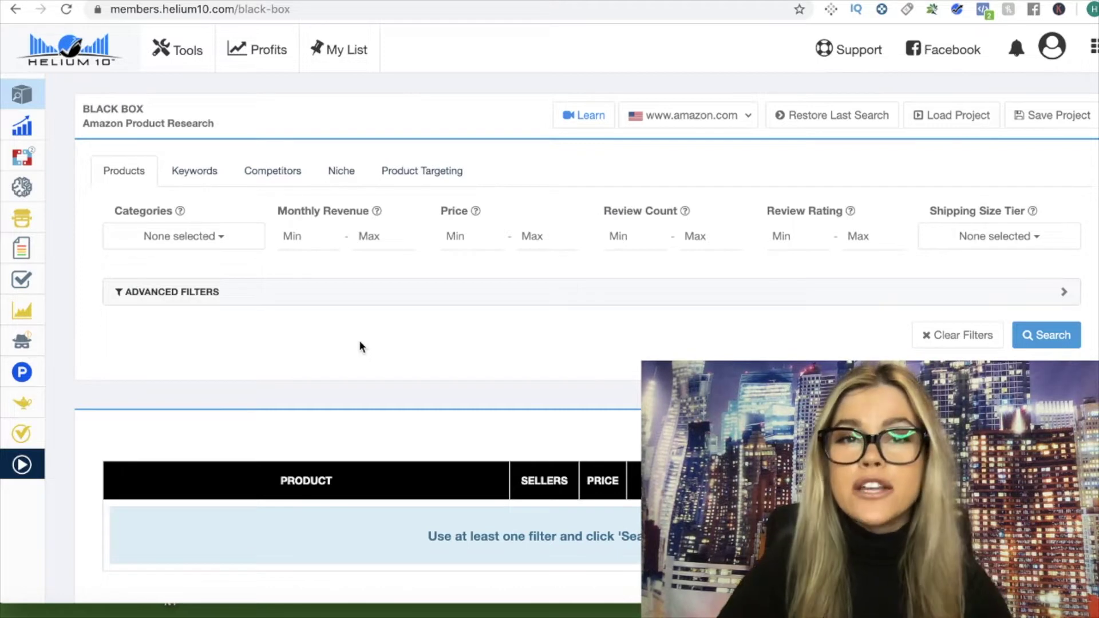
{"action": "left_click", "coordinate": [184, 236]}
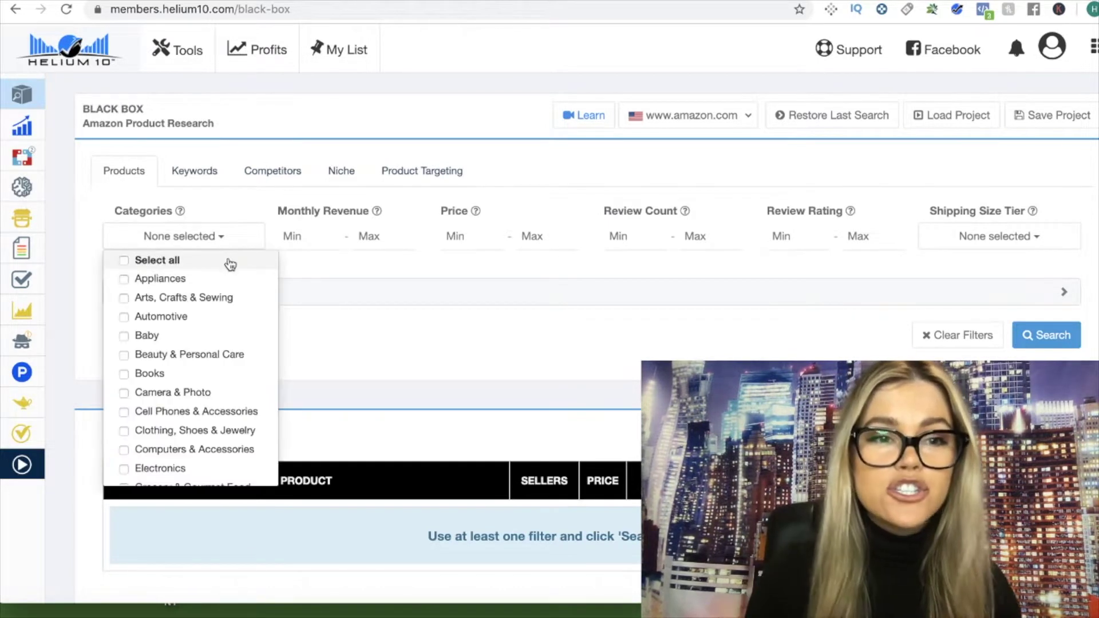
{"action": "left_click", "coordinate": [121, 336]}
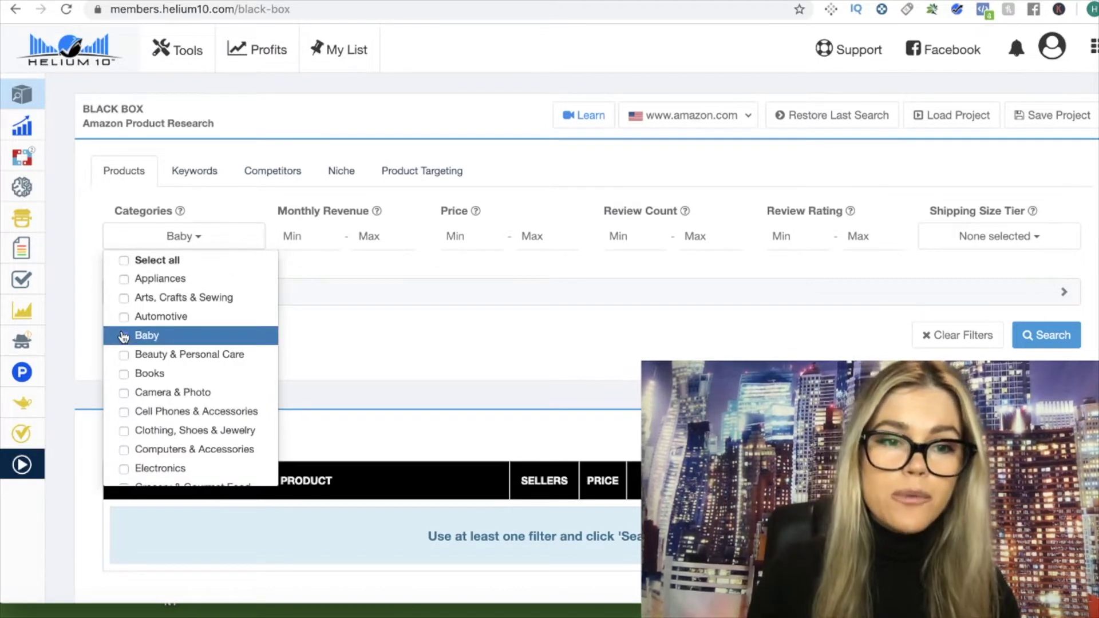
{"action": "scroll", "coordinate": [172, 415], "scroll_direction": "down", "scroll_amount": 1}
{"action": "scroll", "coordinate": [174, 420], "scroll_direction": "down", "scroll_amount": 3}
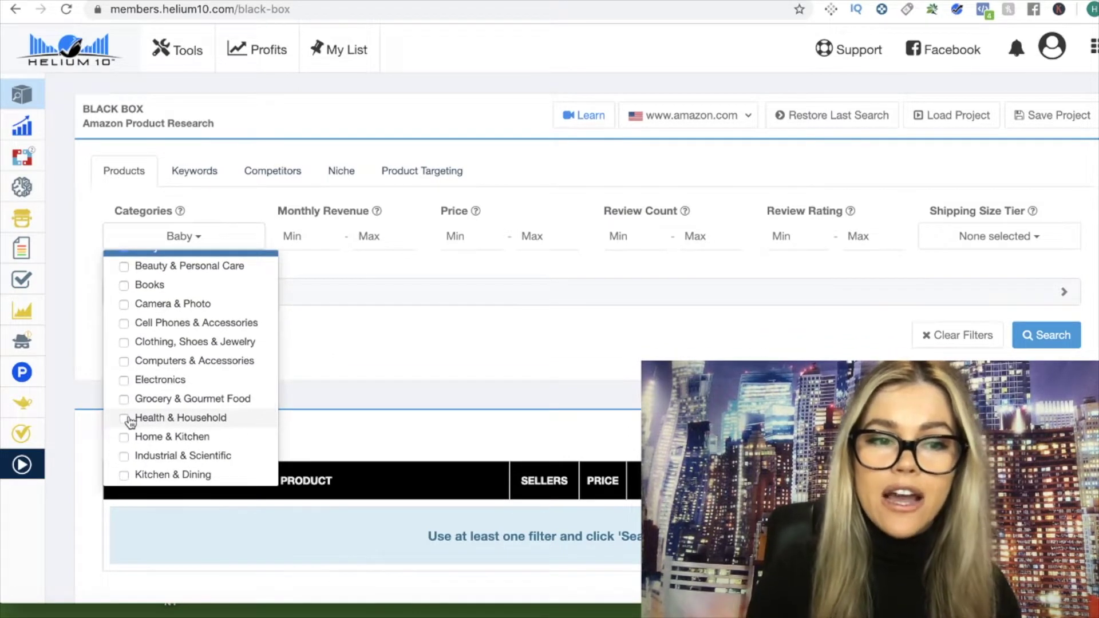
{"action": "scroll", "coordinate": [126, 429], "scroll_direction": "down", "scroll_amount": 1}
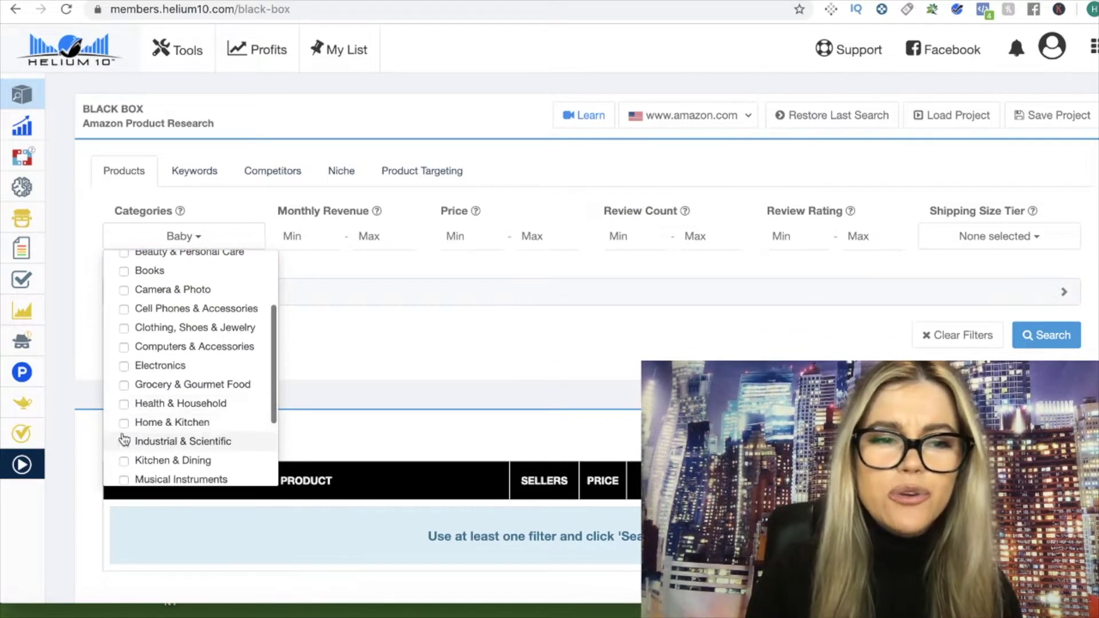
{"action": "left_click", "coordinate": [123, 444]}
{"action": "scroll", "coordinate": [123, 454], "scroll_direction": "down", "scroll_amount": 1}
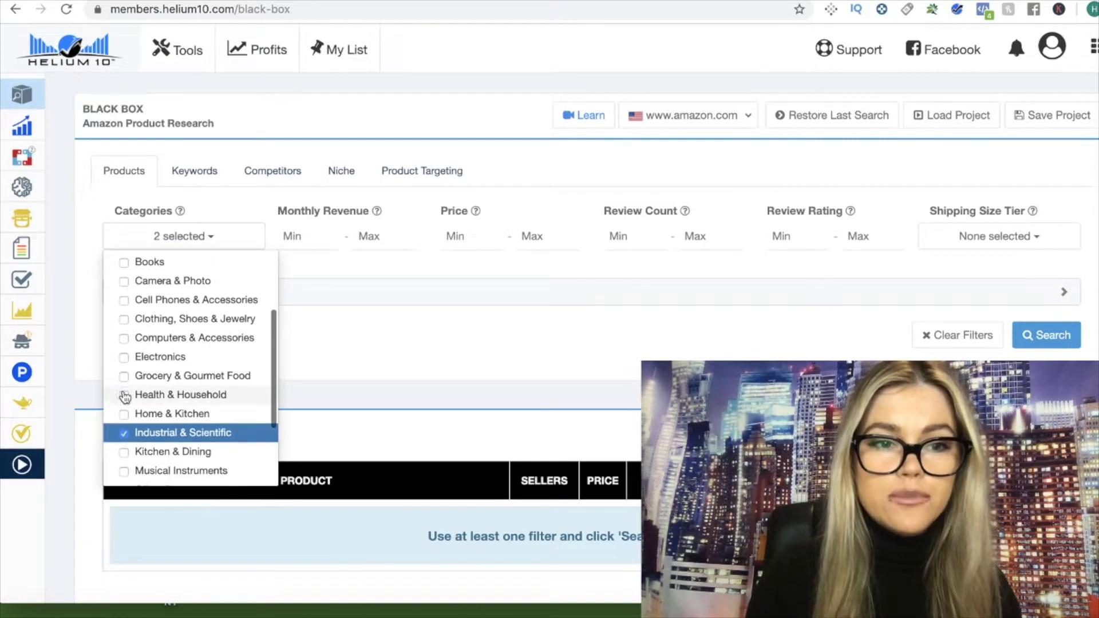
{"action": "left_click", "coordinate": [122, 395]}
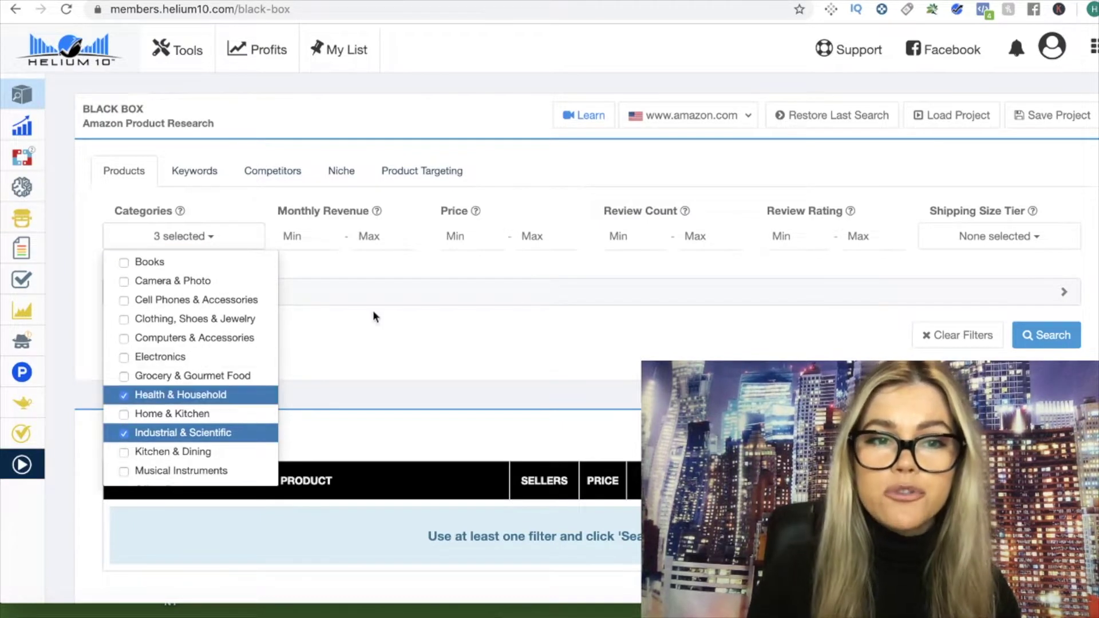
{"action": "left_click", "coordinate": [402, 314]}
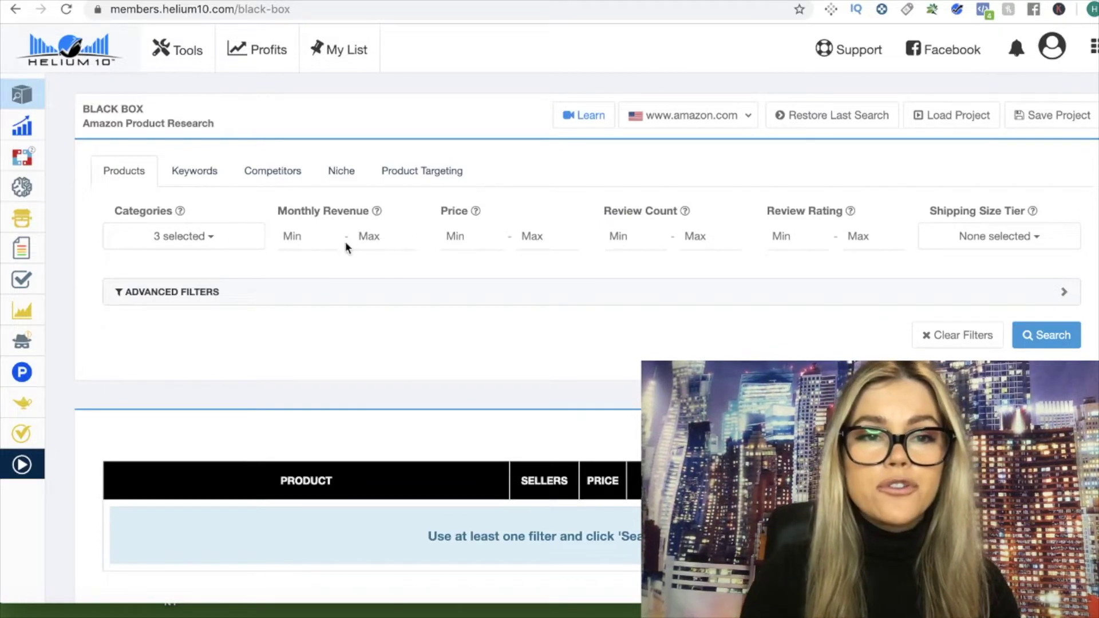
Set the monthly revenue filter to a minimum of 6284 and a maximum of 11036.
{"action": "left_click", "coordinate": [303, 239]}
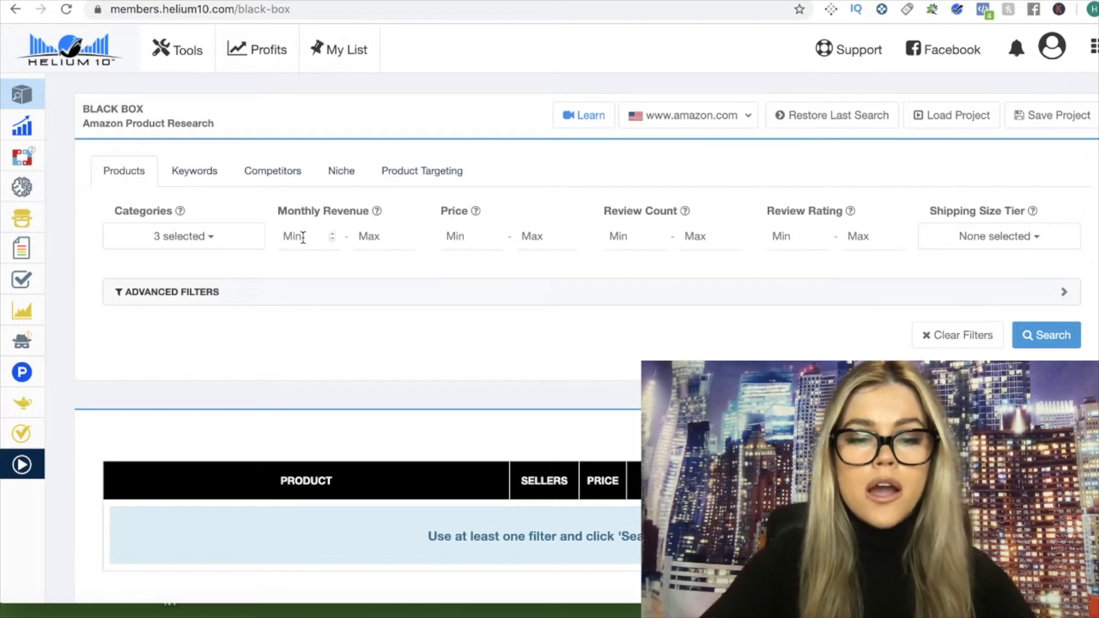
{"action": "type", "text": "6284"}
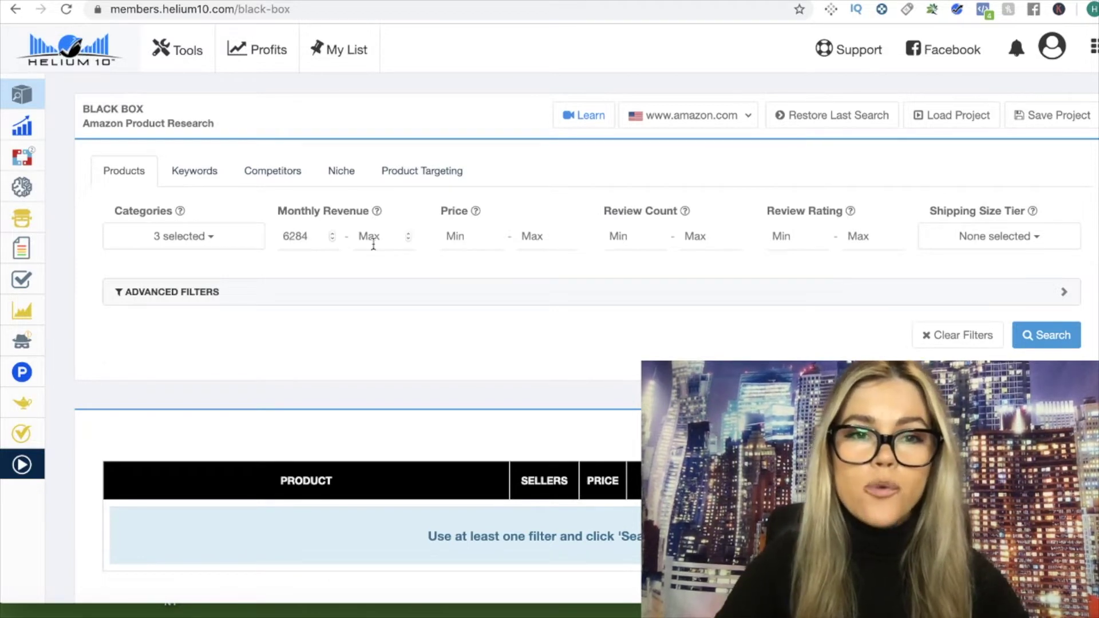
{"action": "type", "text": "1"}
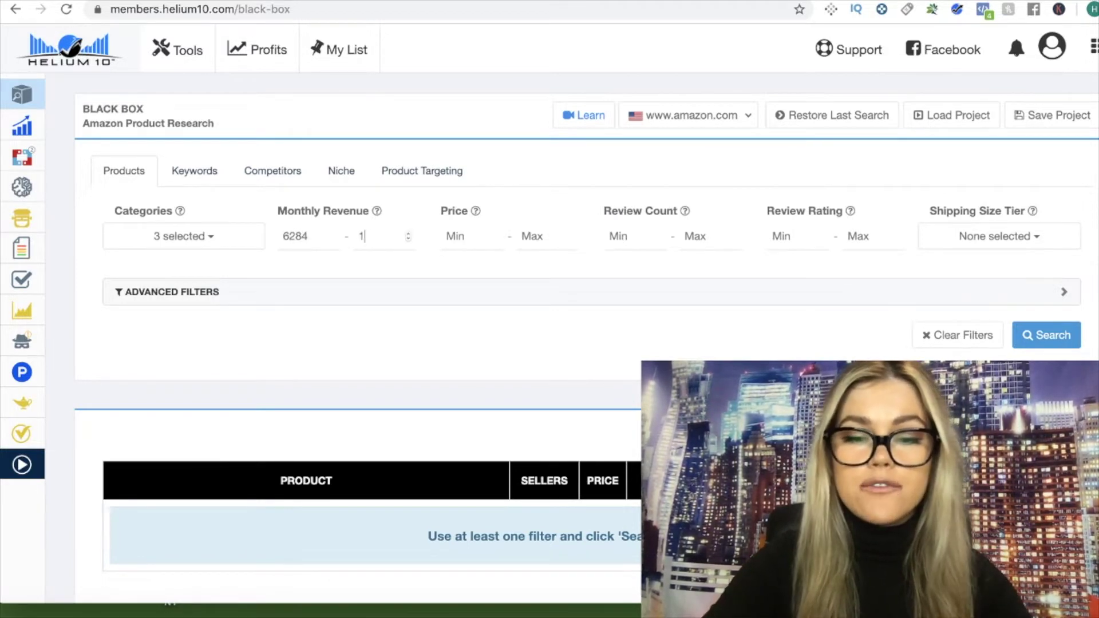
{"action": "type", "text": "1036"}
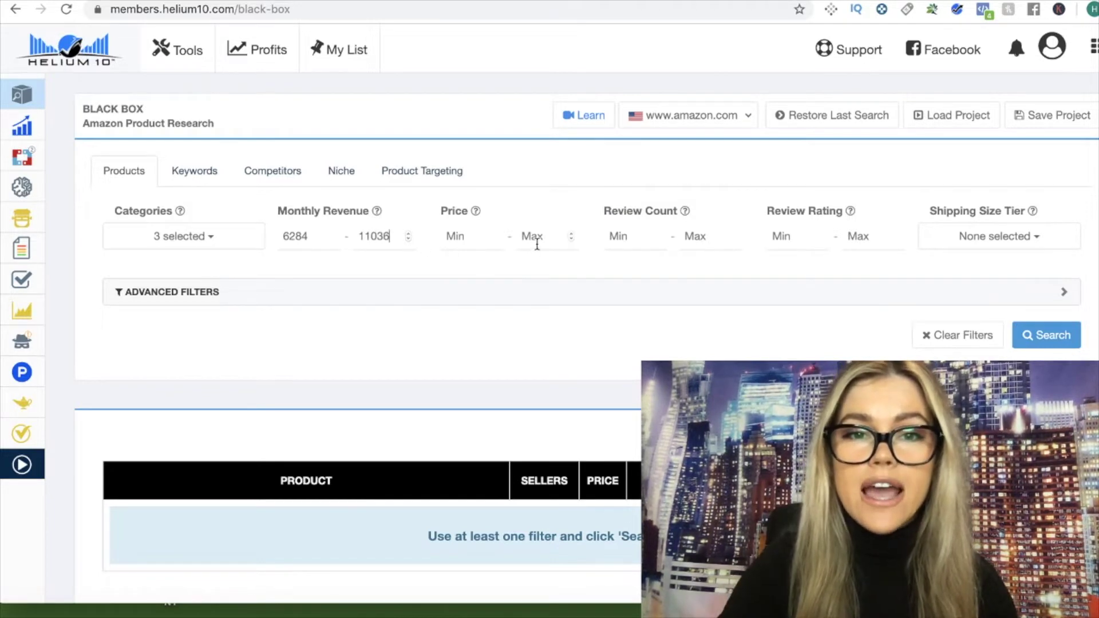
Set the price filter to a minimum of 16.72 and a maximum of 27.93.
{"action": "left_click", "coordinate": [478, 235]}
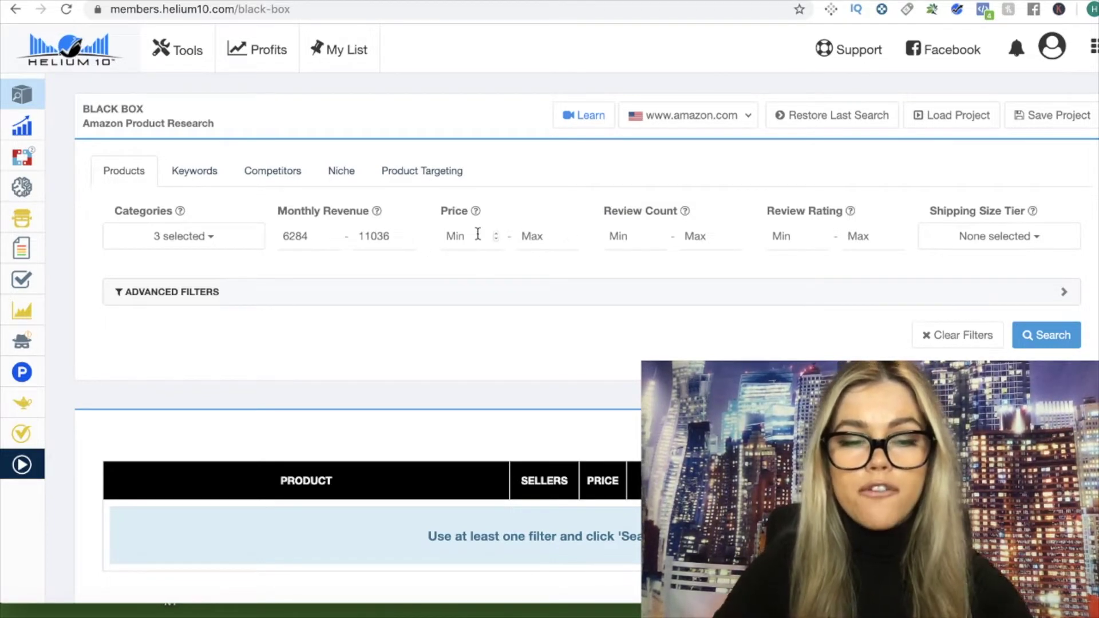
{"action": "type", "text": "1672"}
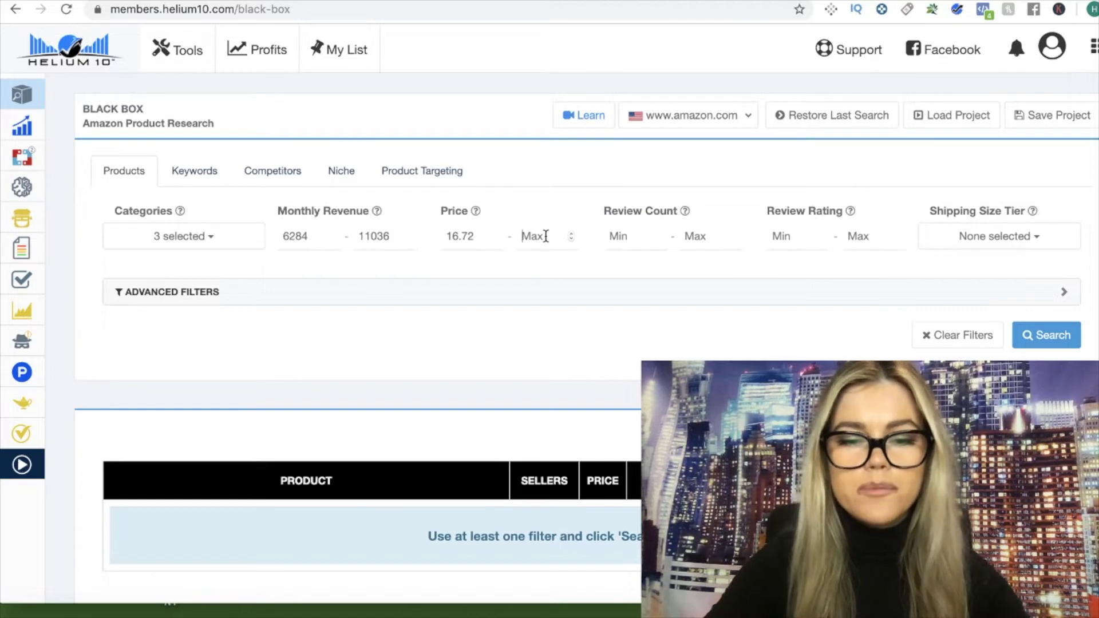
{"action": "type", "text": "27.93"}
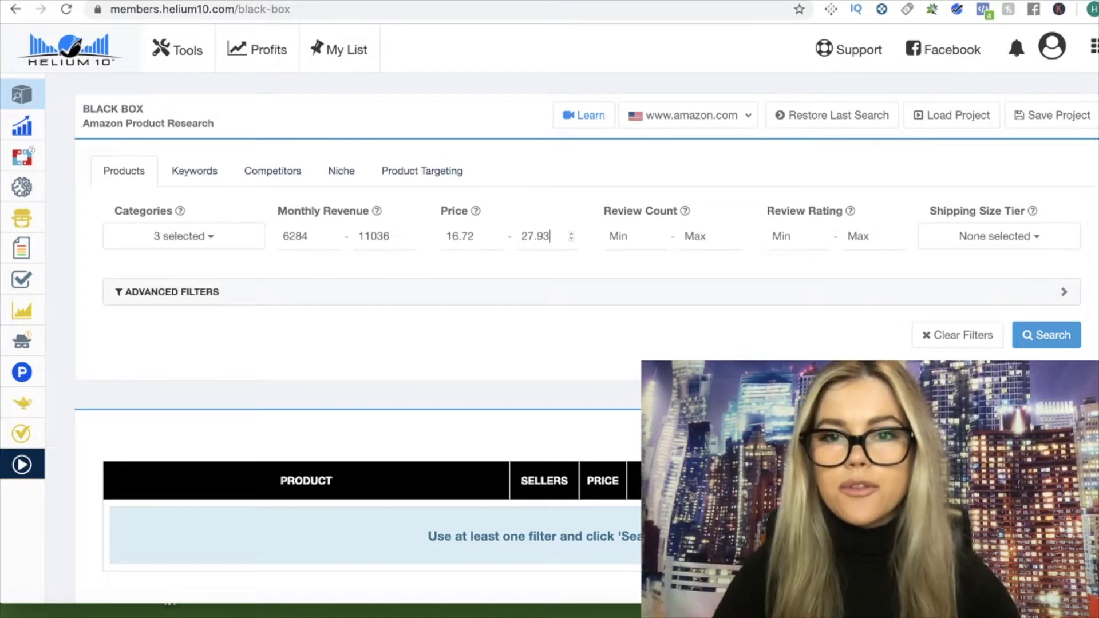
Limit the review count to a maximum of 421 and run the product search.
{"action": "left_click", "coordinate": [705, 239]}
{"action": "type", "text": "421"}
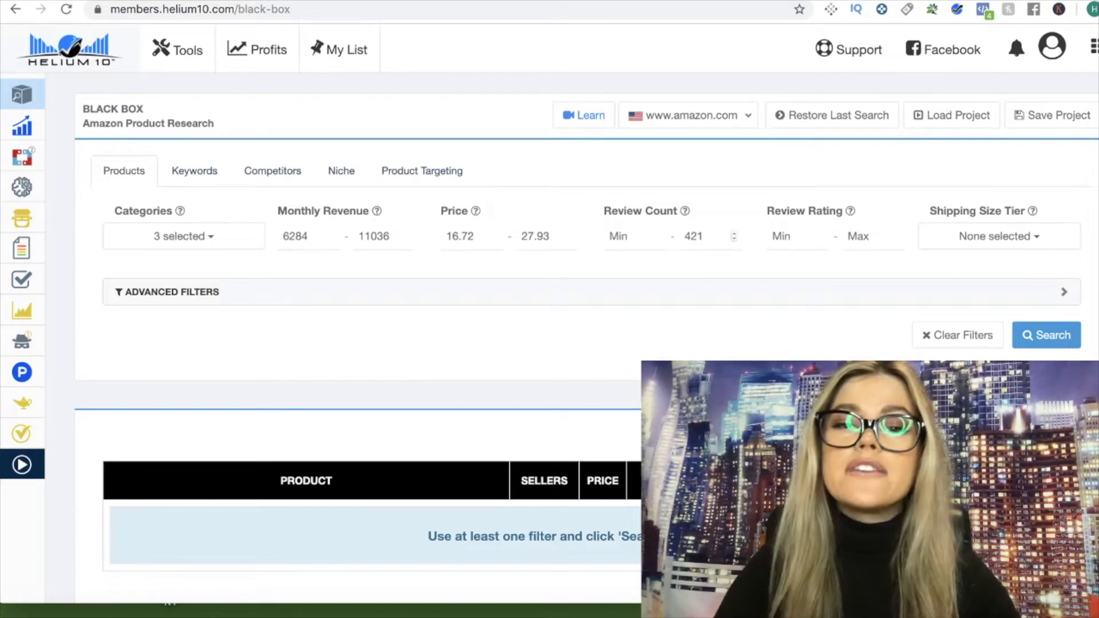
{"action": "left_click", "coordinate": [1044, 349]}
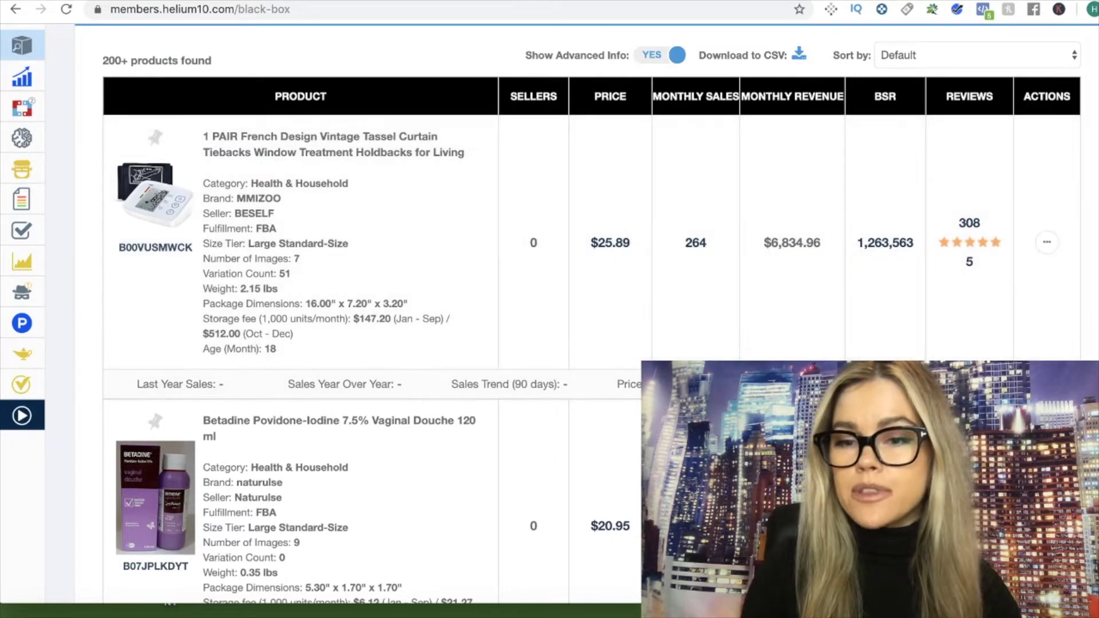
Examine the products on the first results page, comparing their prices, monthly sales, revenue and reviews down to the last listing.
{"action": "scroll", "coordinate": [455, 408], "scroll_direction": "down", "scroll_amount": 6}
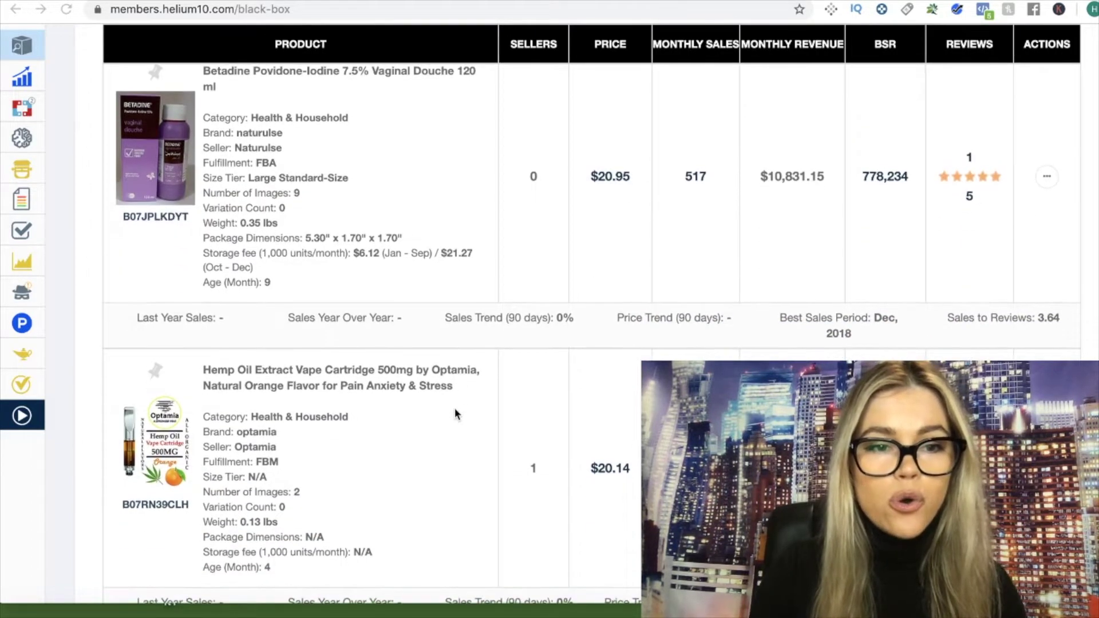
{"action": "scroll", "coordinate": [456, 412], "scroll_direction": "down", "scroll_amount": 6}
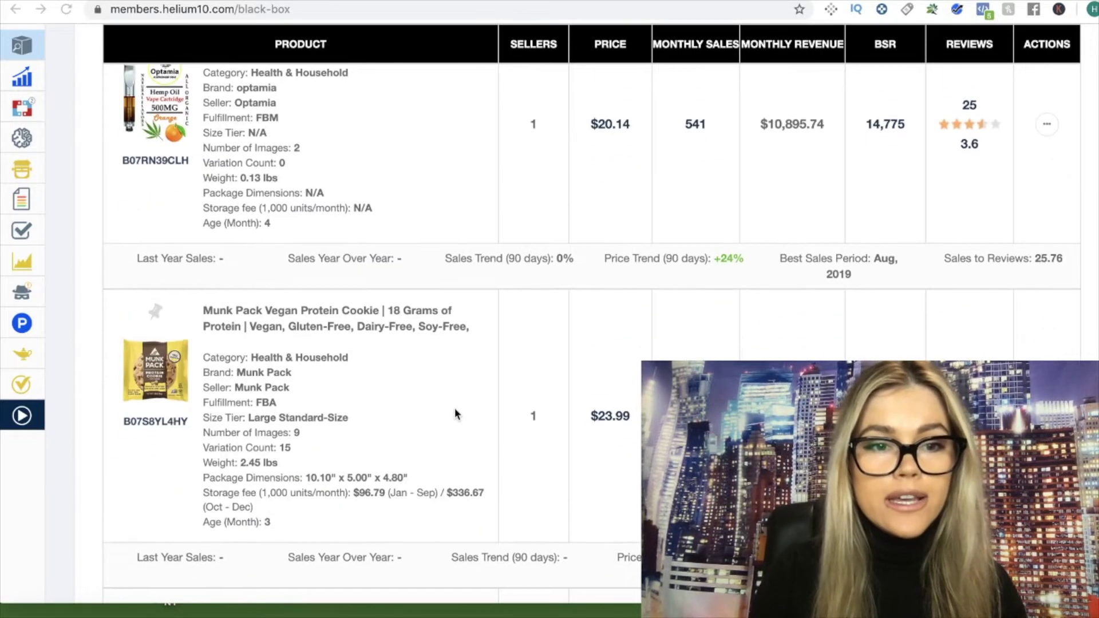
{"action": "scroll", "coordinate": [455, 408], "scroll_direction": "down", "scroll_amount": 16}
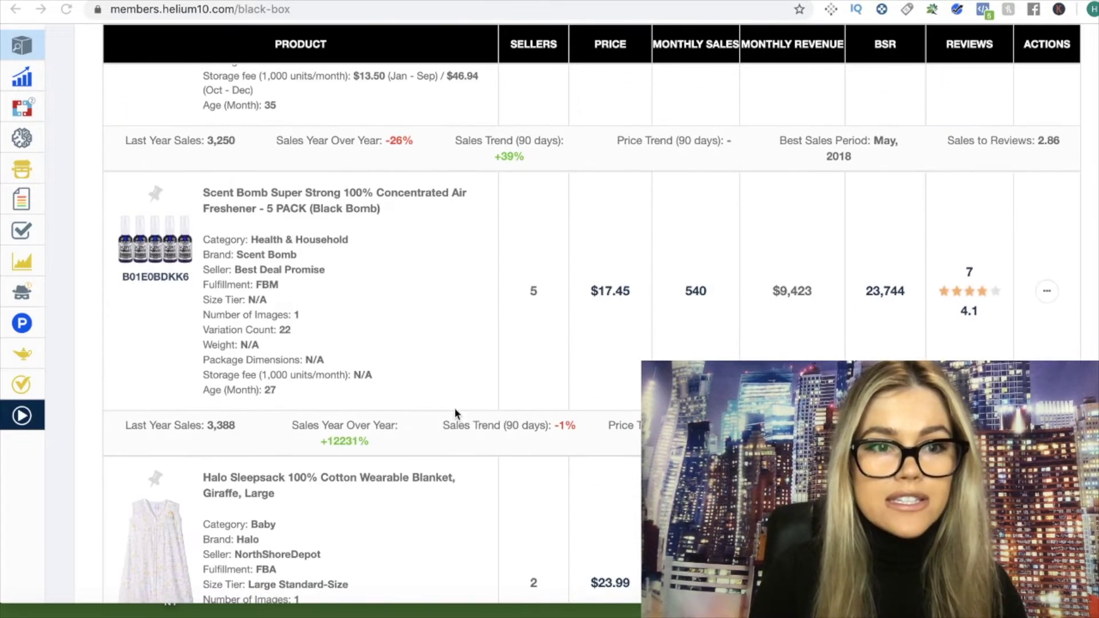
{"action": "scroll", "coordinate": [456, 410], "scroll_direction": "down", "scroll_amount": 5}
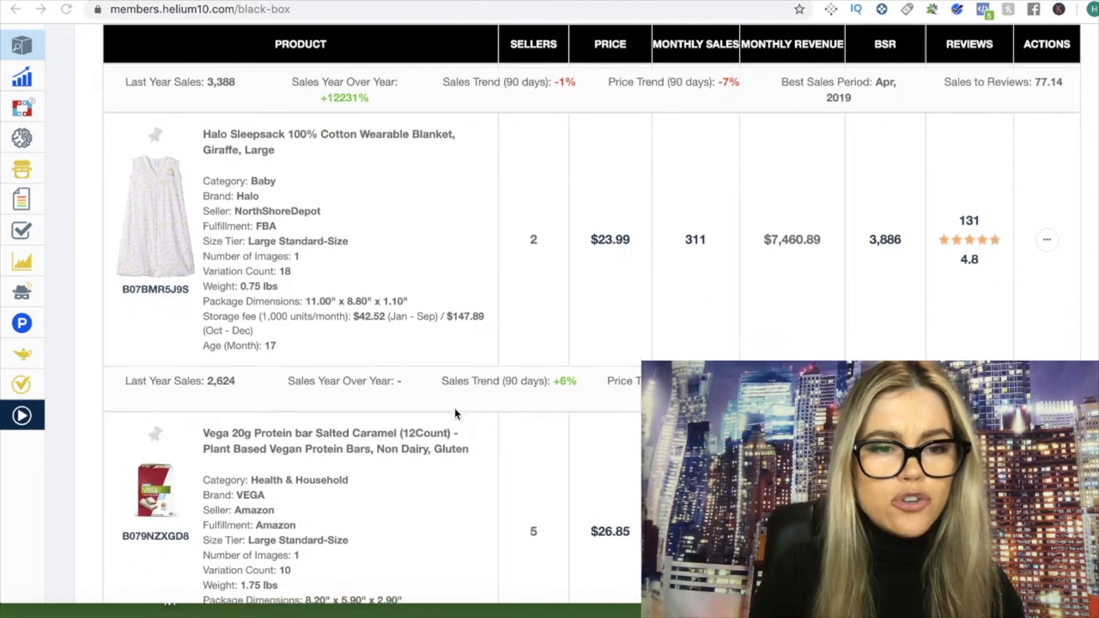
{"action": "scroll", "coordinate": [454, 407], "scroll_direction": "down", "scroll_amount": 3}
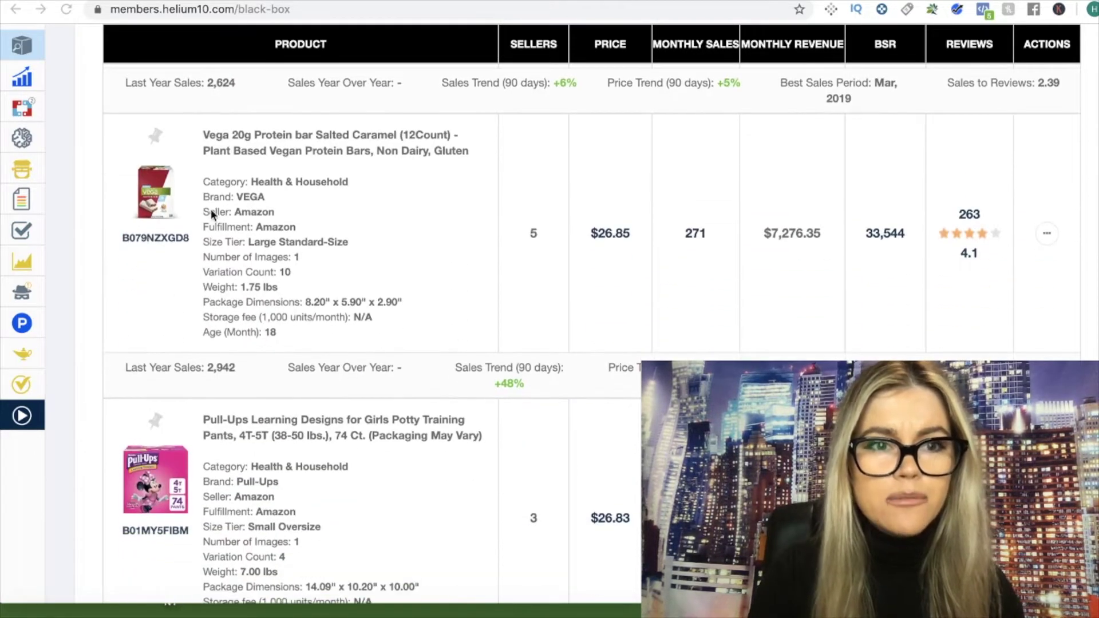
{"action": "scroll", "coordinate": [202, 230], "scroll_direction": "down", "scroll_amount": 20}
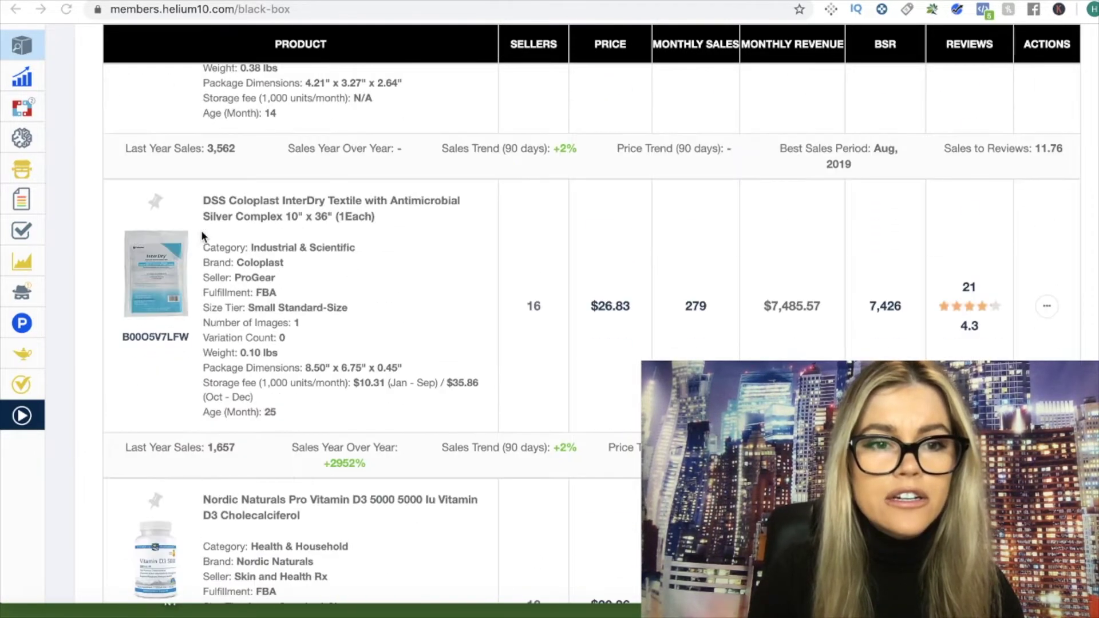
{"action": "scroll", "coordinate": [201, 230], "scroll_direction": "down", "scroll_amount": 10}
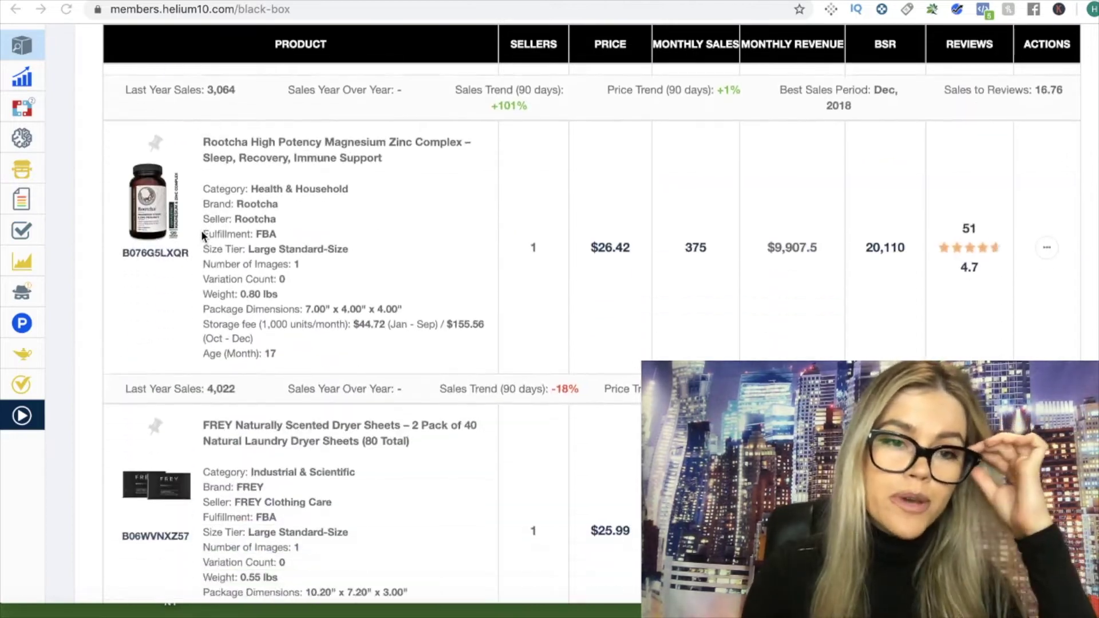
{"action": "scroll", "coordinate": [201, 230], "scroll_direction": "down", "scroll_amount": 10}
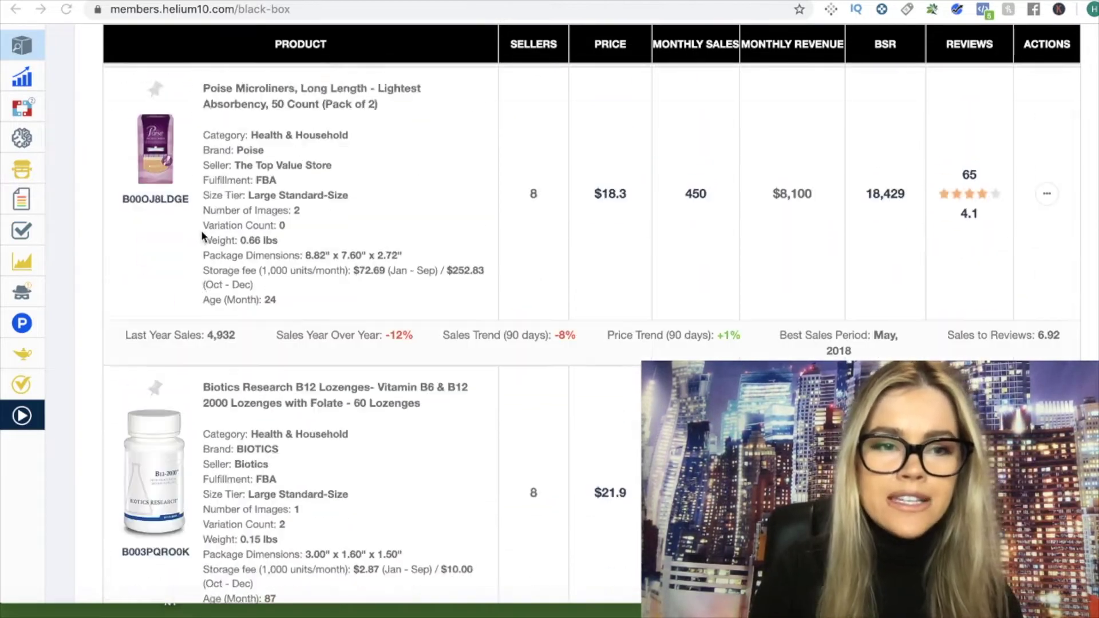
{"action": "scroll", "coordinate": [201, 230], "scroll_direction": "down", "scroll_amount": 15}
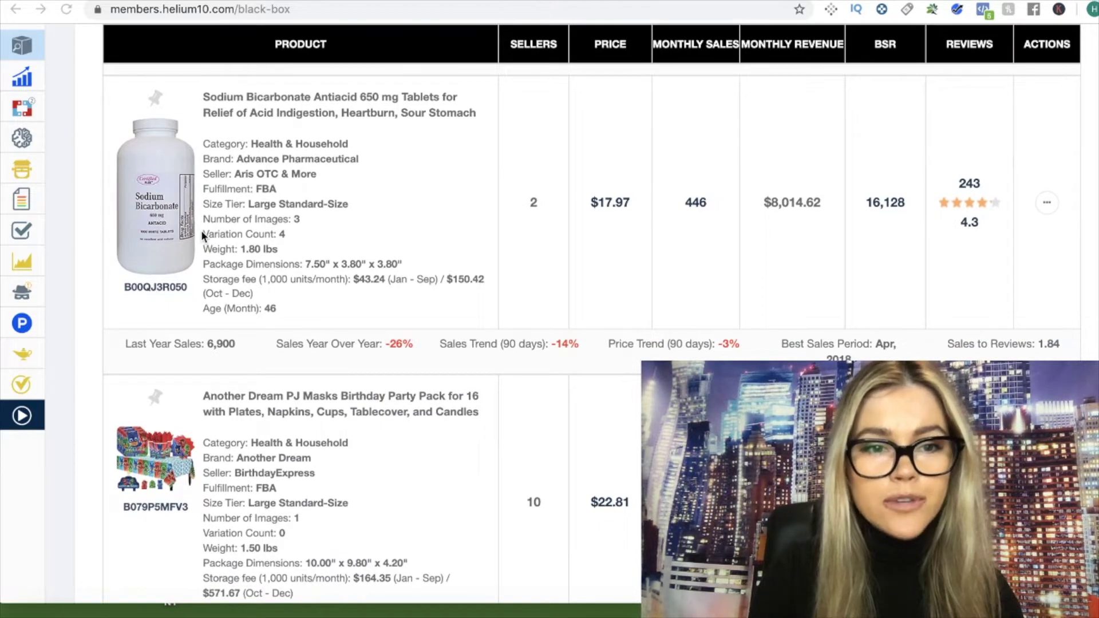
{"action": "scroll", "coordinate": [201, 230], "scroll_direction": "down", "scroll_amount": 5}
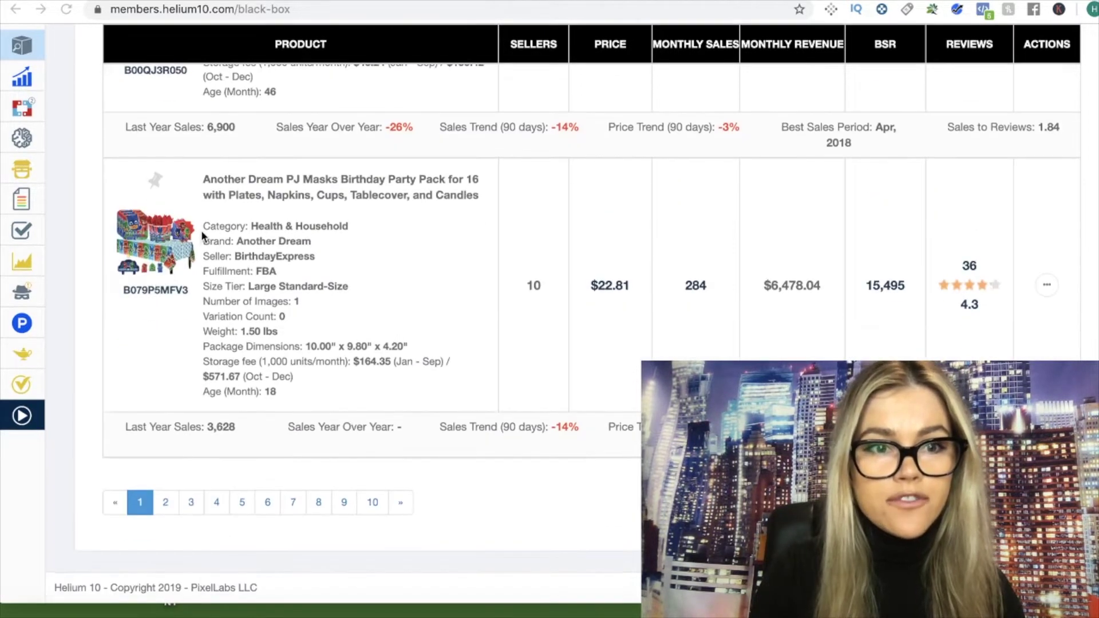
{"action": "right_click", "coordinate": [333, 198]}
{"action": "left_click", "coordinate": [154, 345]}
{"action": "left_click", "coordinate": [292, 190]}
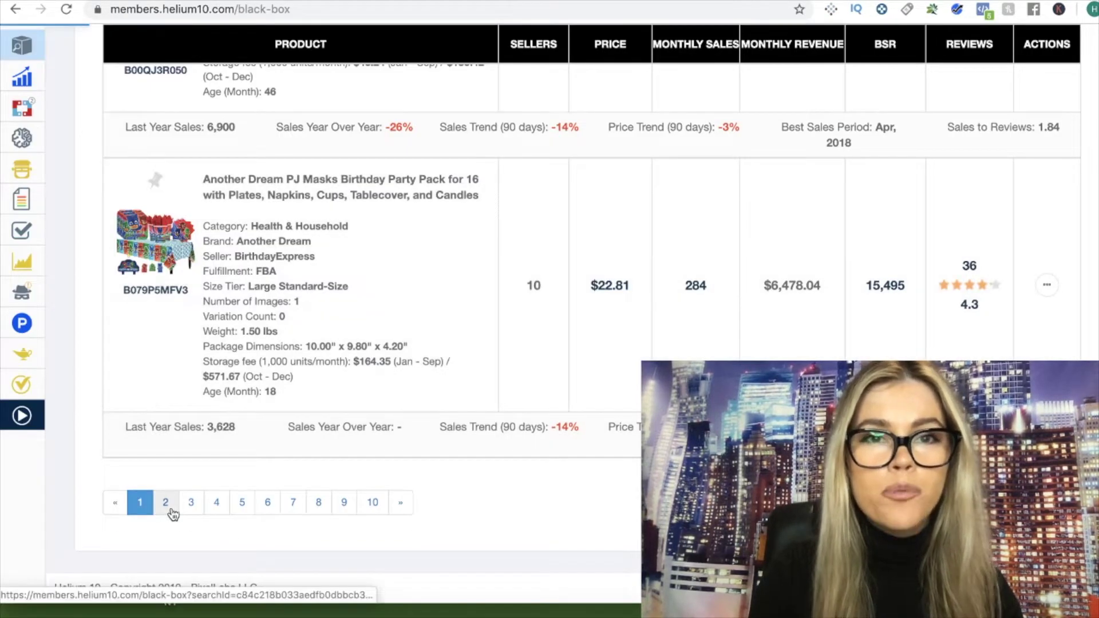
Go to page 2 of the results and look through its products for a promising item.
{"action": "left_click", "coordinate": [169, 511]}
{"action": "scroll", "coordinate": [333, 344], "scroll_direction": "down", "scroll_amount": 8}
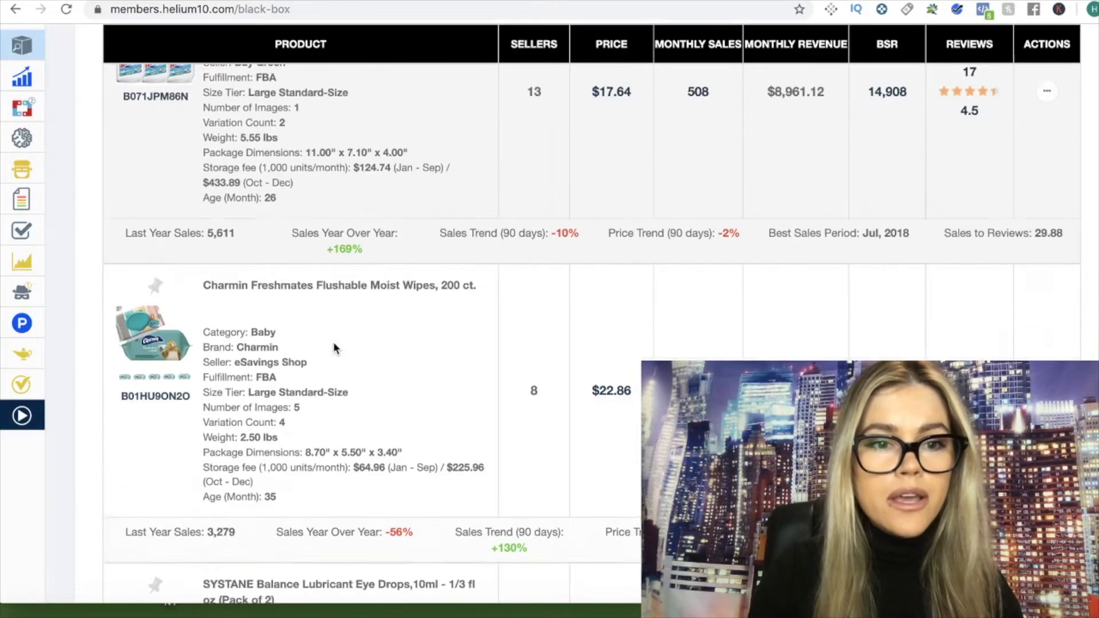
{"action": "scroll", "coordinate": [336, 347], "scroll_direction": "down", "scroll_amount": 13}
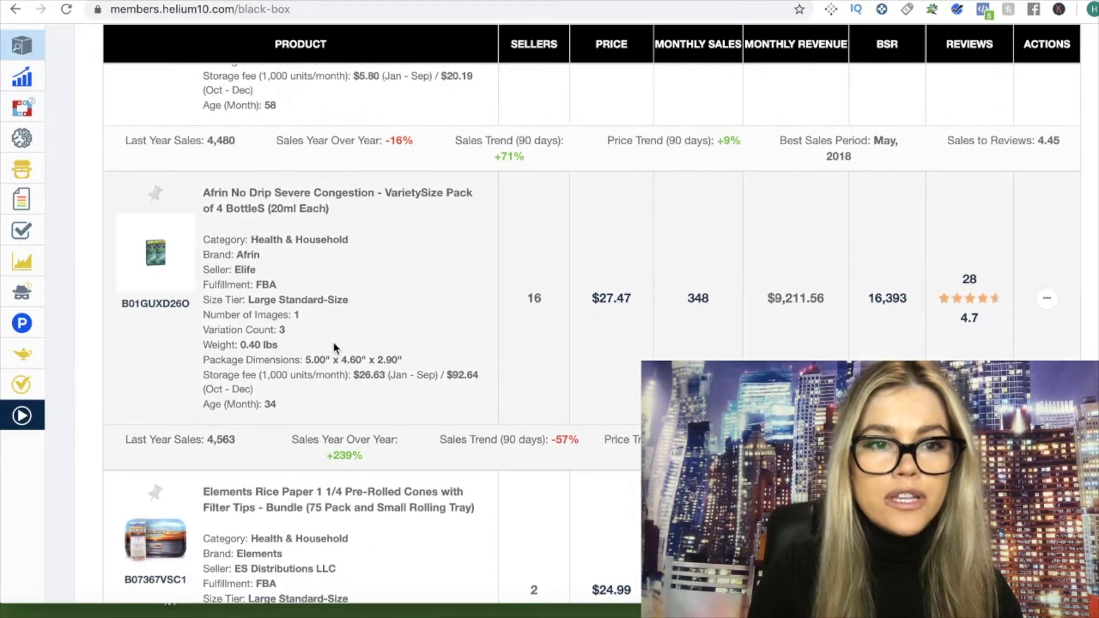
{"action": "scroll", "coordinate": [333, 341], "scroll_direction": "down", "scroll_amount": 15}
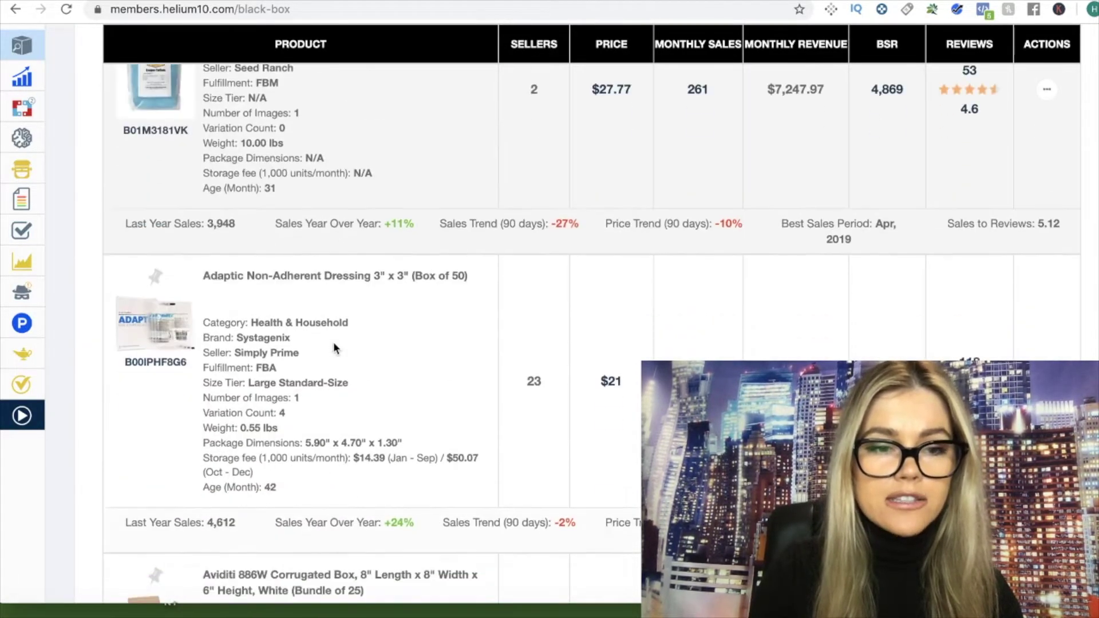
{"action": "scroll", "coordinate": [333, 342], "scroll_direction": "down", "scroll_amount": 6}
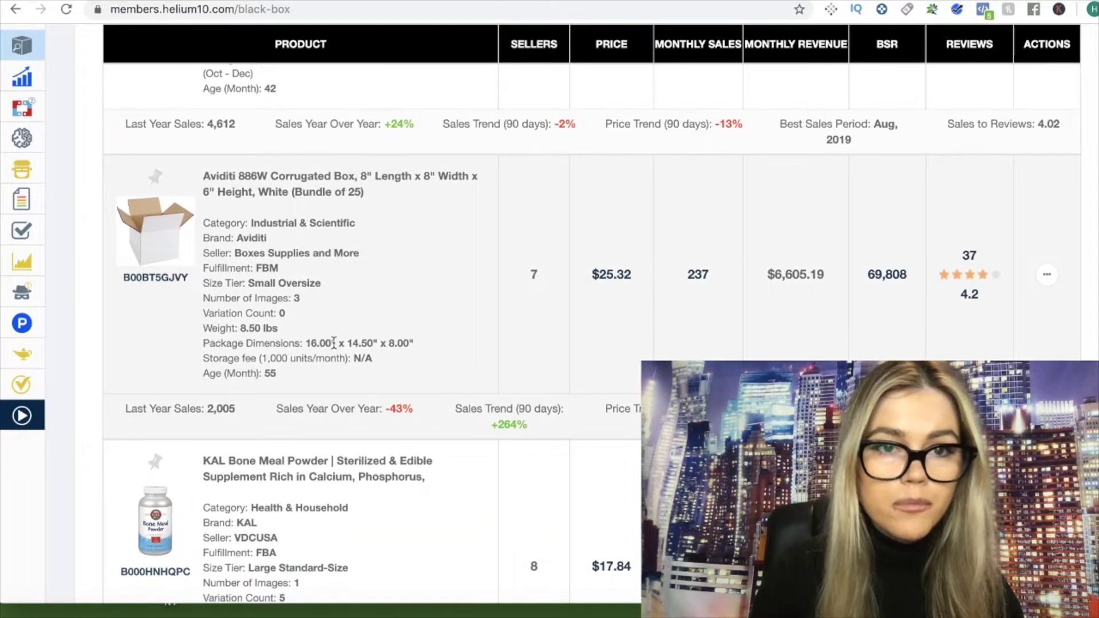
View the Amazon listing of the Aviditi 886W Corrugated Box, close it, and examine the remaining products on page 2.
{"action": "left_click", "coordinate": [148, 236]}
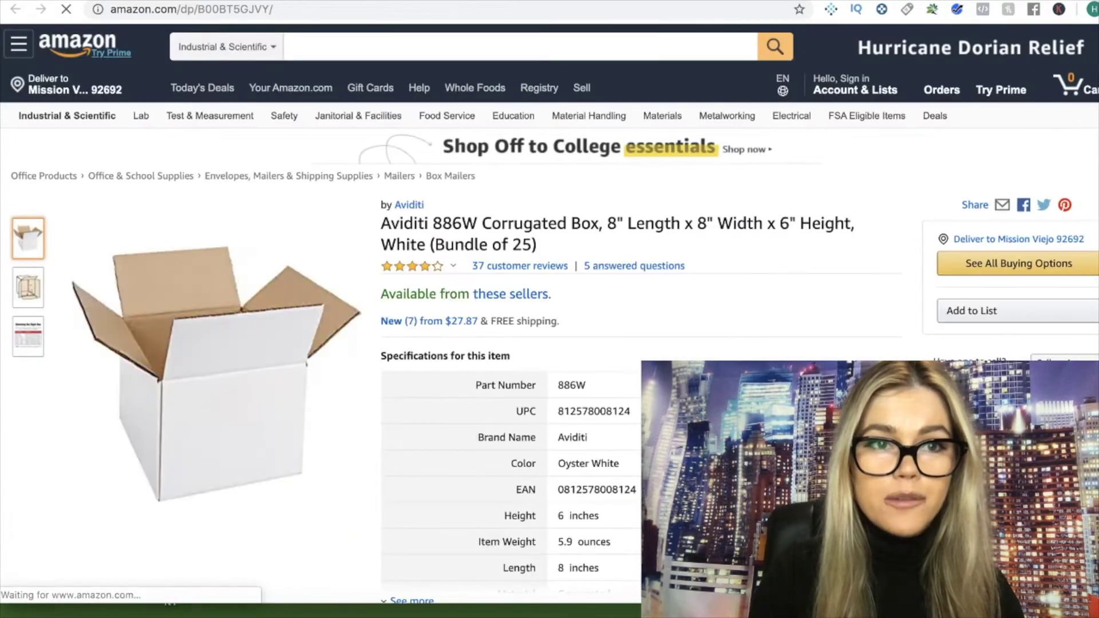
{"action": "key", "text": "ctrl+w"}
{"action": "scroll", "coordinate": [311, 189], "scroll_direction": "down", "scroll_amount": 10}
{"action": "scroll", "coordinate": [311, 189], "scroll_direction": "down", "scroll_amount": 8}
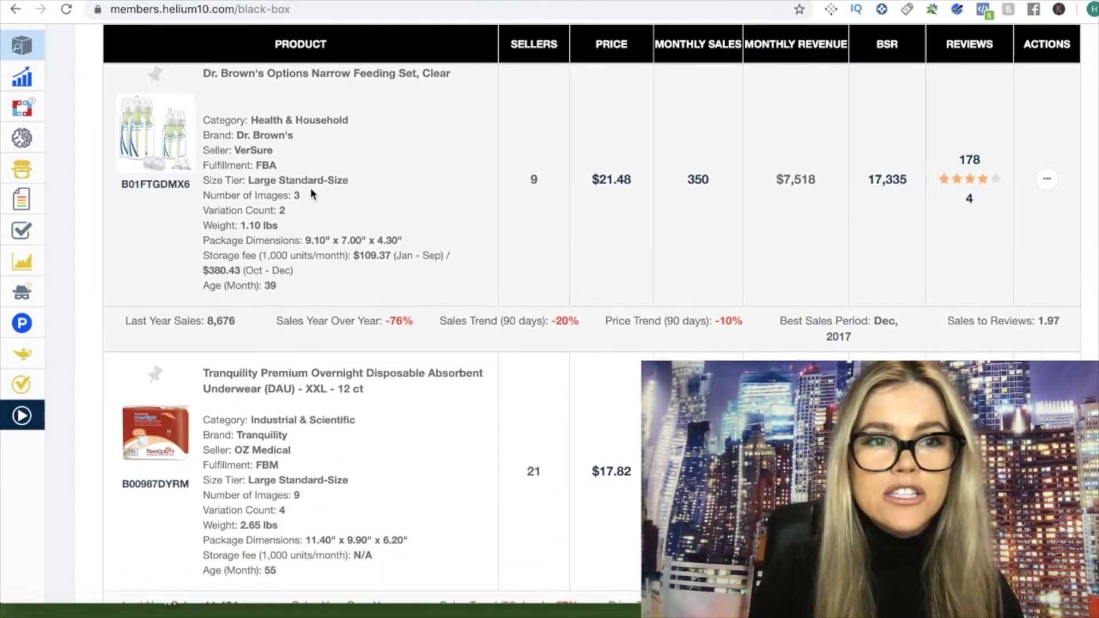
Compare the sales, price and review figures of the page 2 products from the Dr. Brown's feeding set to the last listing.
{"action": "scroll", "coordinate": [310, 188], "scroll_direction": "down", "scroll_amount": 9}
{"action": "scroll", "coordinate": [311, 189], "scroll_direction": "down", "scroll_amount": 9}
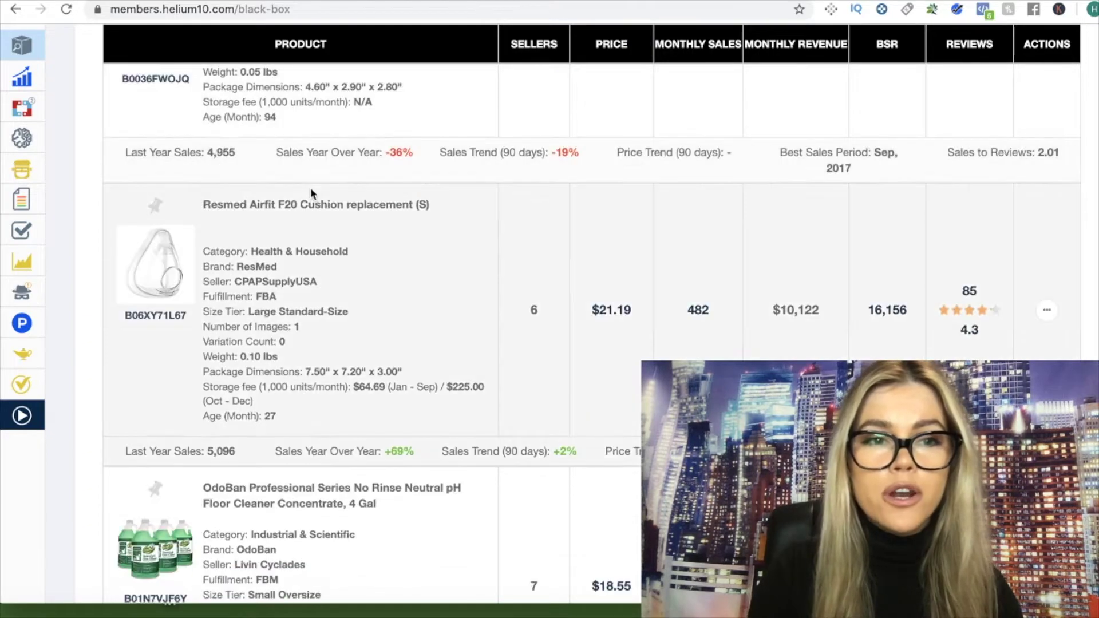
{"action": "scroll", "coordinate": [337, 314], "scroll_direction": "down", "scroll_amount": 6}
{"action": "scroll", "coordinate": [338, 314], "scroll_direction": "down", "scroll_amount": 12}
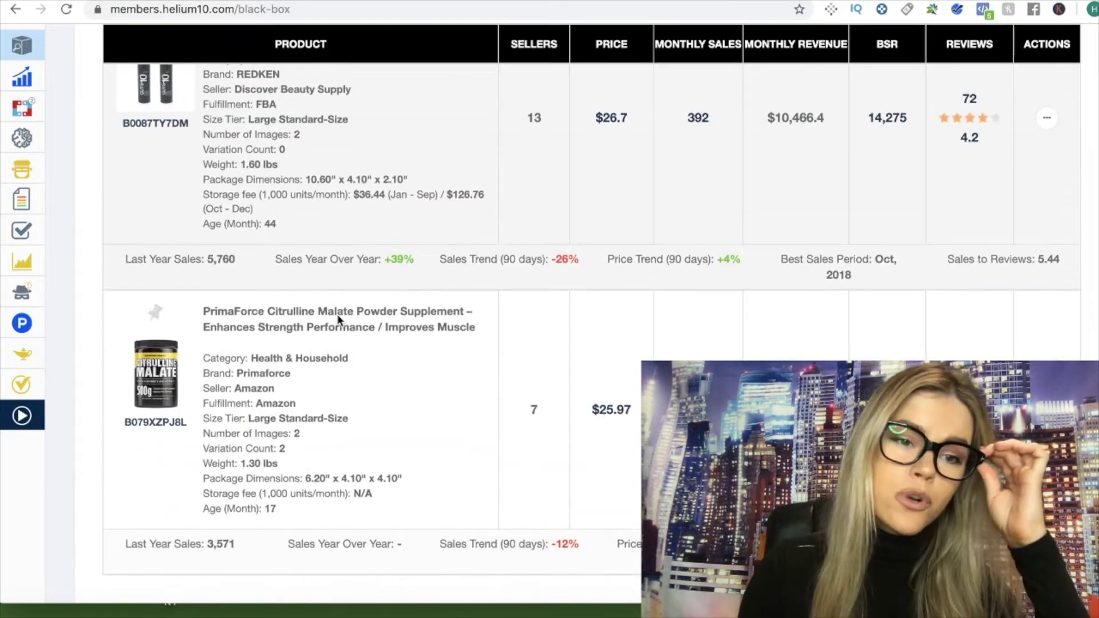
{"action": "scroll", "coordinate": [338, 314], "scroll_direction": "down", "scroll_amount": 2}
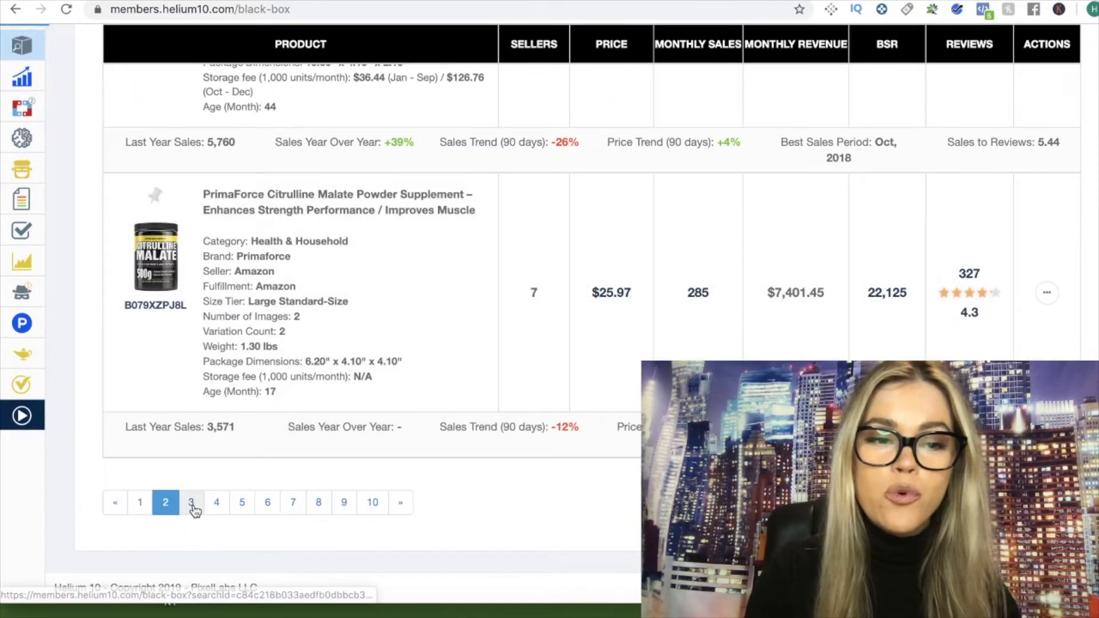
Go to page 3 of the results, open the Amazon listing of the Weber 7111 grill cover, and return to the results.
{"action": "left_click", "coordinate": [192, 505]}
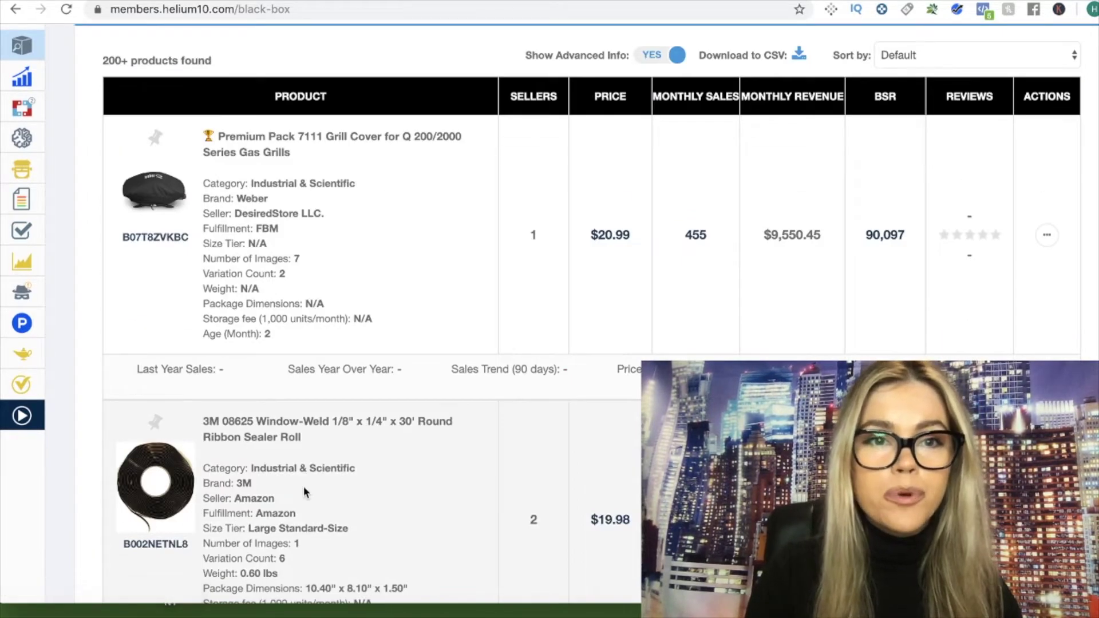
{"action": "scroll", "coordinate": [307, 480], "scroll_direction": "down", "scroll_amount": 2}
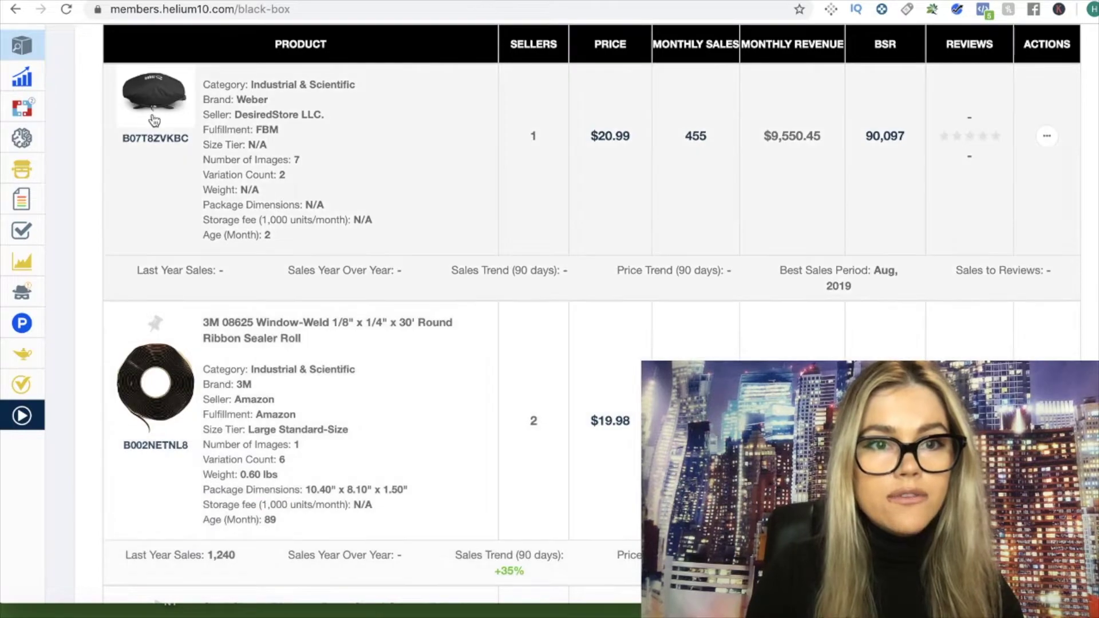
{"action": "left_click", "coordinate": [164, 110]}
{"action": "left_click", "coordinate": [158, 2]}
Open the Amazon listing of the Hotimer Pet Hair Remover 2-pack from page 3 and return to the product results.
{"action": "scroll", "coordinate": [229, 194], "scroll_direction": "down", "scroll_amount": 5}
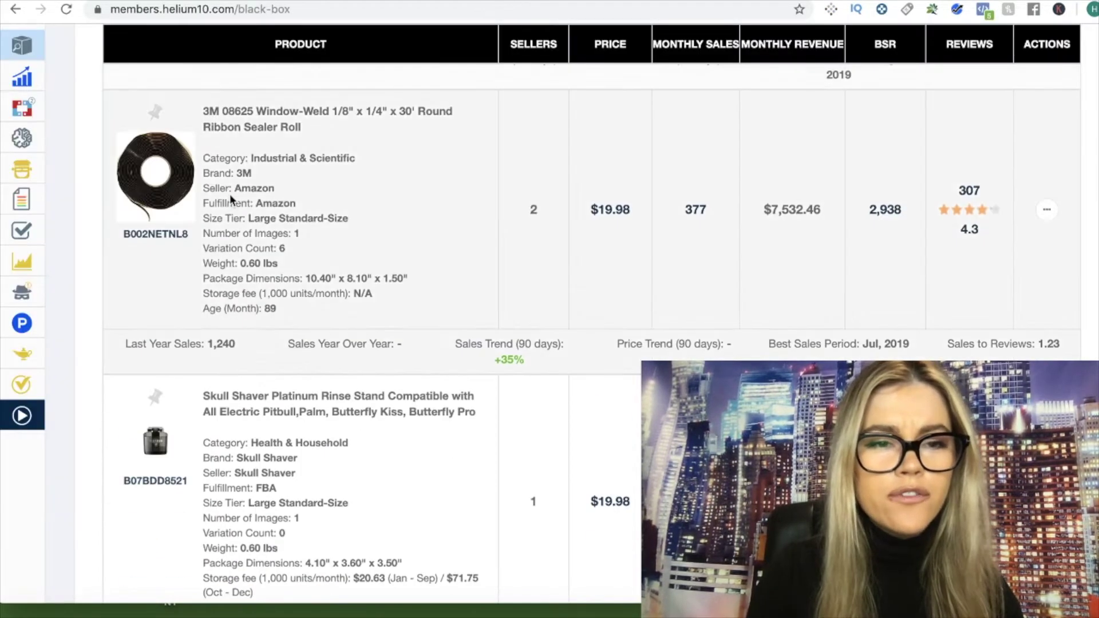
{"action": "scroll", "coordinate": [229, 194], "scroll_direction": "down", "scroll_amount": 4}
{"action": "scroll", "coordinate": [229, 194], "scroll_direction": "down", "scroll_amount": 8}
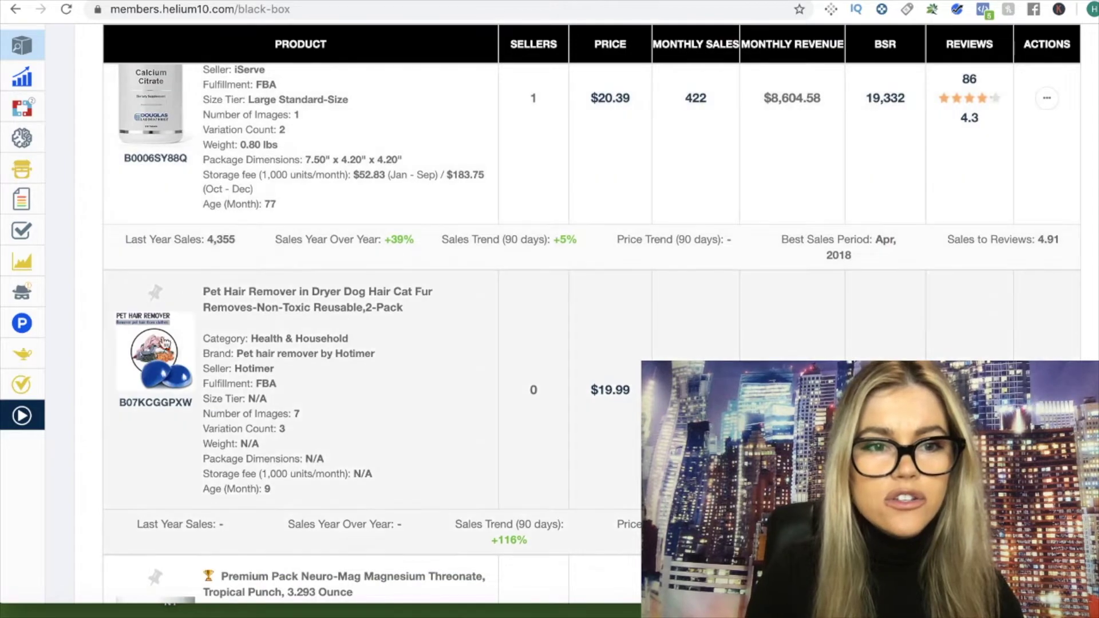
{"action": "left_click", "coordinate": [160, 354]}
{"action": "key", "text": "ctrl+w"}
Examine the remaining page 3 products after the Pet Hair Remover, comparing their prices, monthly sales, trends and reviews.
{"action": "scroll", "coordinate": [276, 267], "scroll_direction": "down", "scroll_amount": 8}
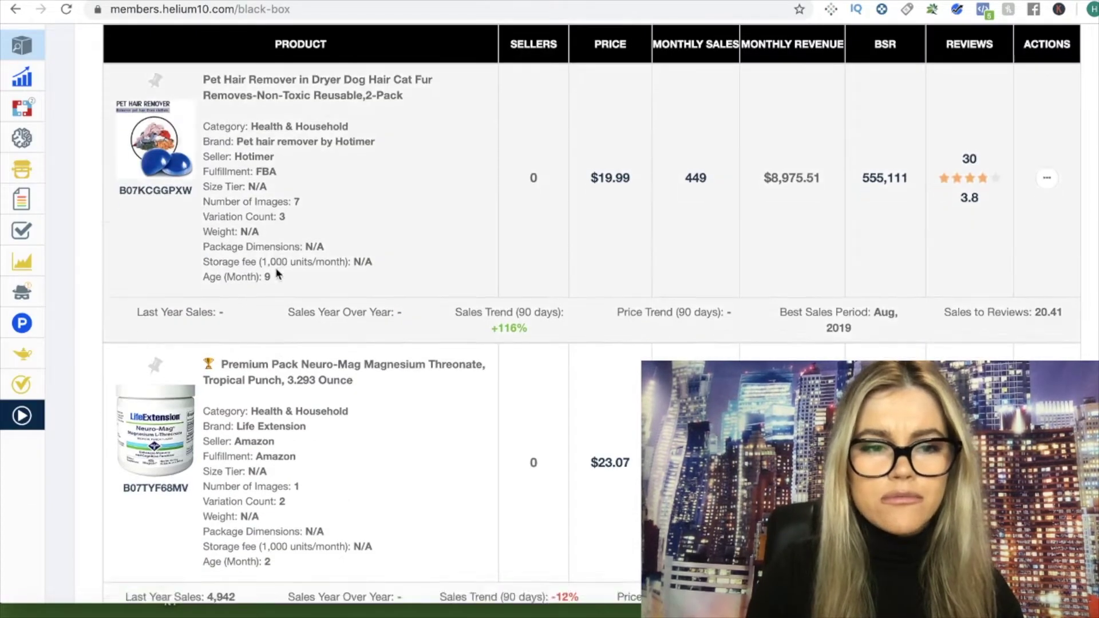
{"action": "scroll", "coordinate": [275, 267], "scroll_direction": "down", "scroll_amount": 2}
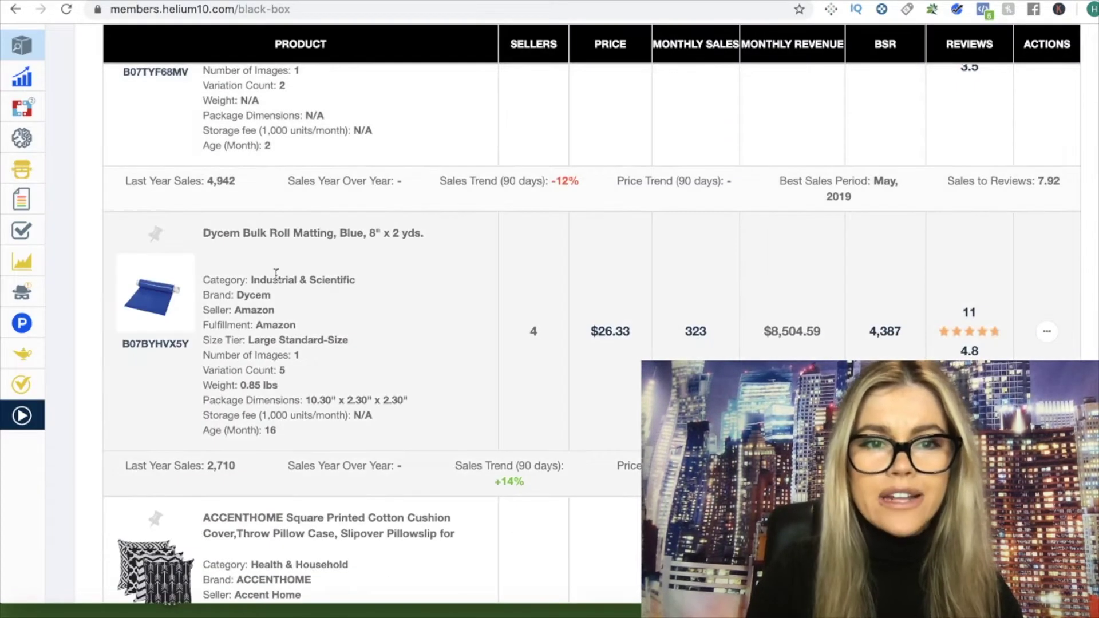
{"action": "scroll", "coordinate": [280, 296], "scroll_direction": "down", "scroll_amount": 6}
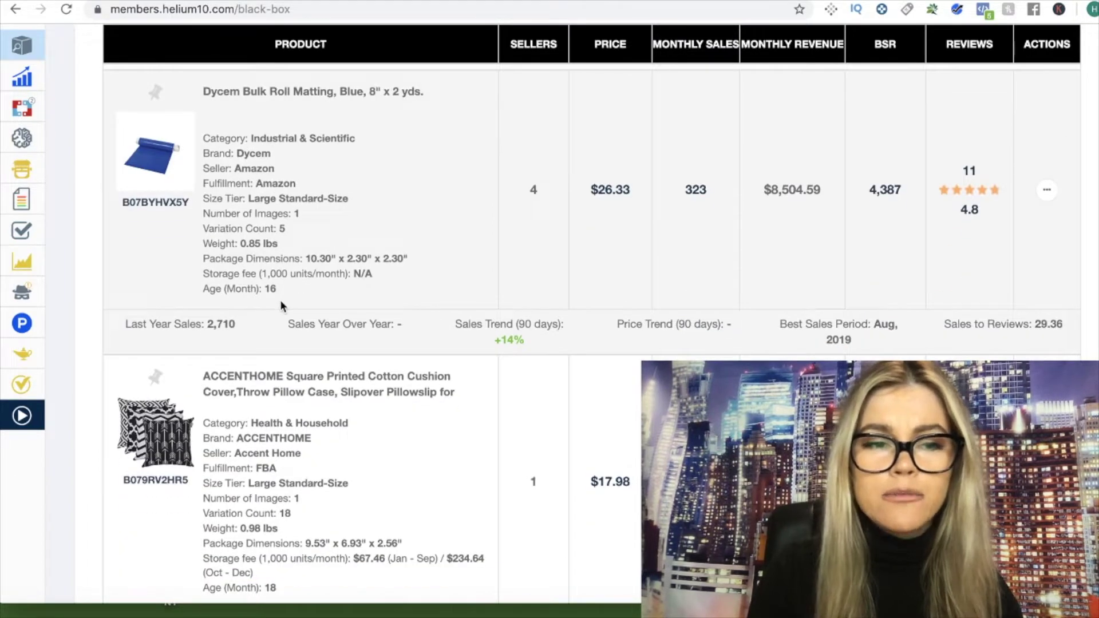
{"action": "scroll", "coordinate": [280, 306], "scroll_direction": "down", "scroll_amount": 2}
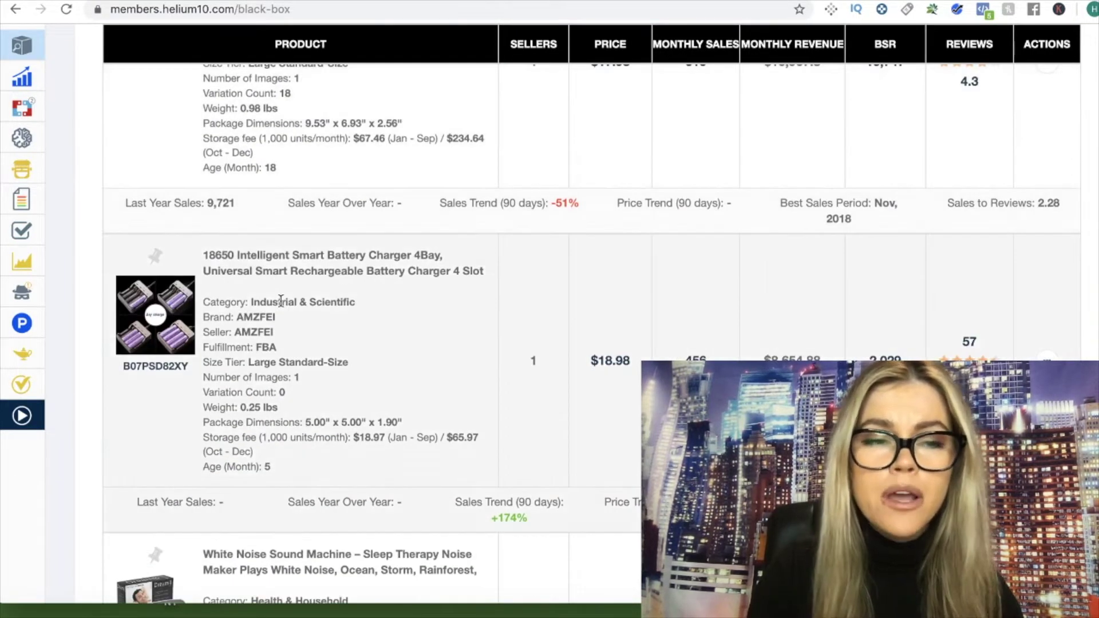
{"action": "scroll", "coordinate": [280, 304], "scroll_direction": "down", "scroll_amount": 4}
{"action": "scroll", "coordinate": [281, 300], "scroll_direction": "down", "scroll_amount": 10}
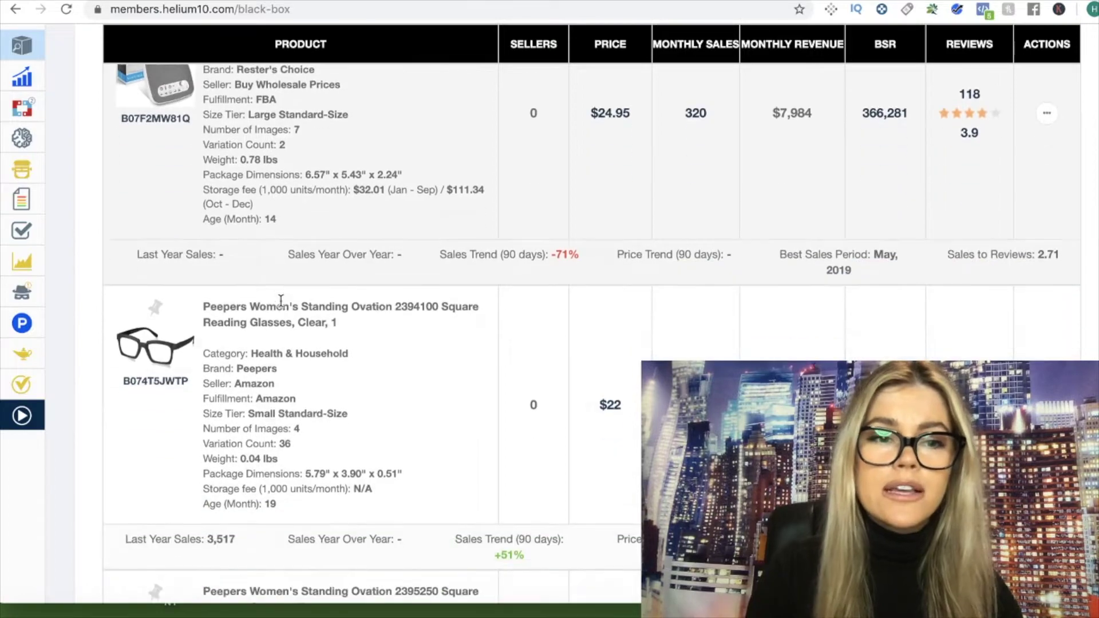
{"action": "scroll", "coordinate": [280, 304], "scroll_direction": "down", "scroll_amount": 12}
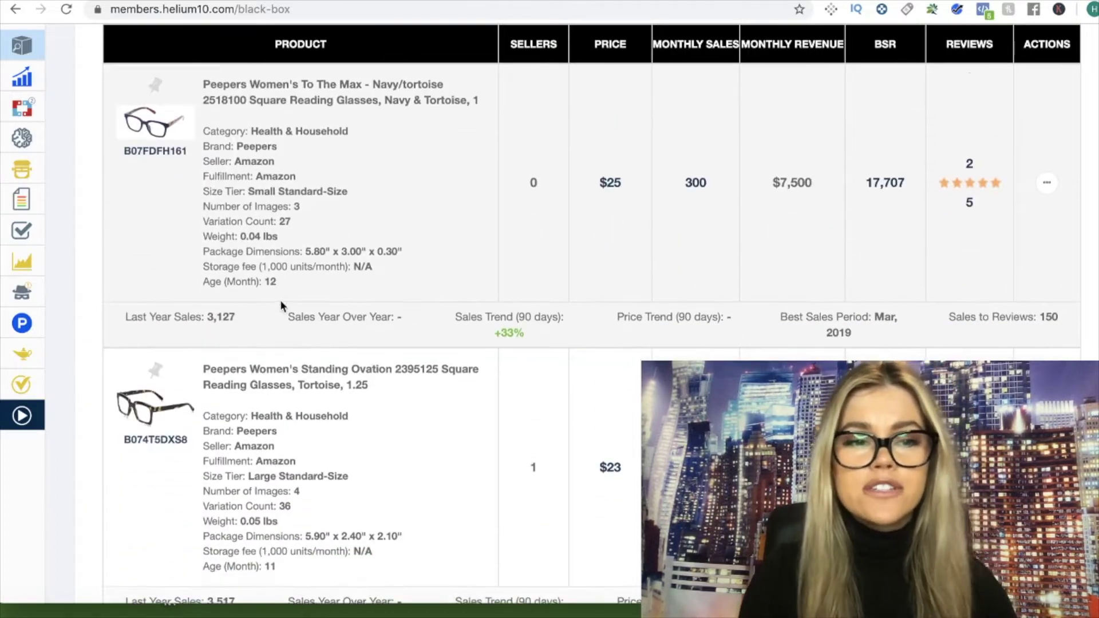
{"action": "scroll", "coordinate": [280, 300], "scroll_direction": "down", "scroll_amount": 15}
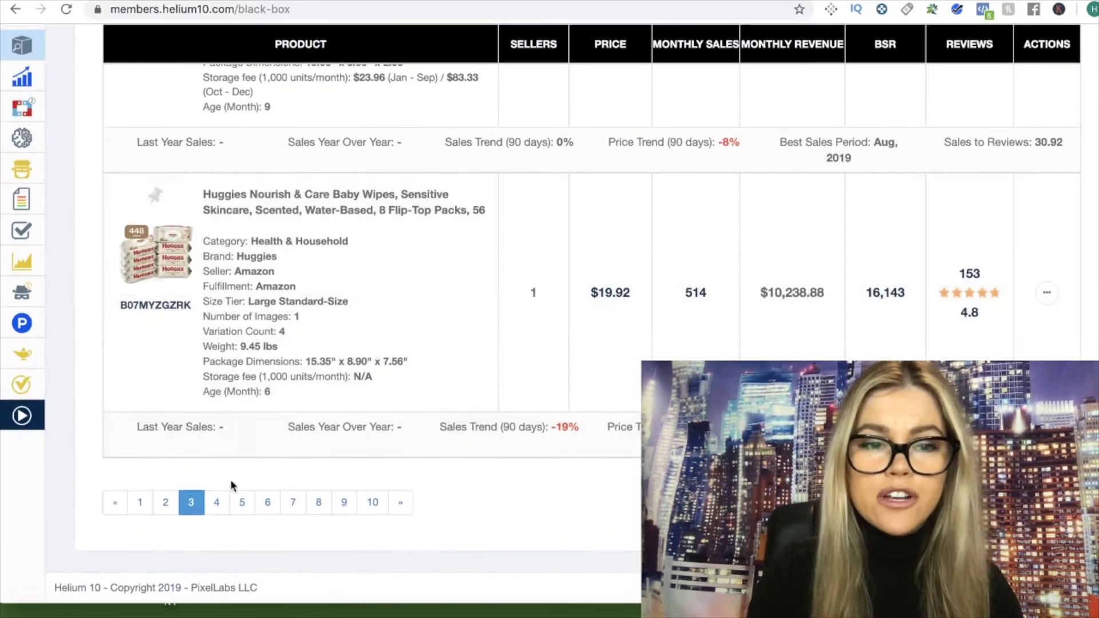
Go to page 4 of the results and open the Amazon listing of the Procare ShoeLift Shoe Balancer.
{"action": "left_click", "coordinate": [216, 502]}
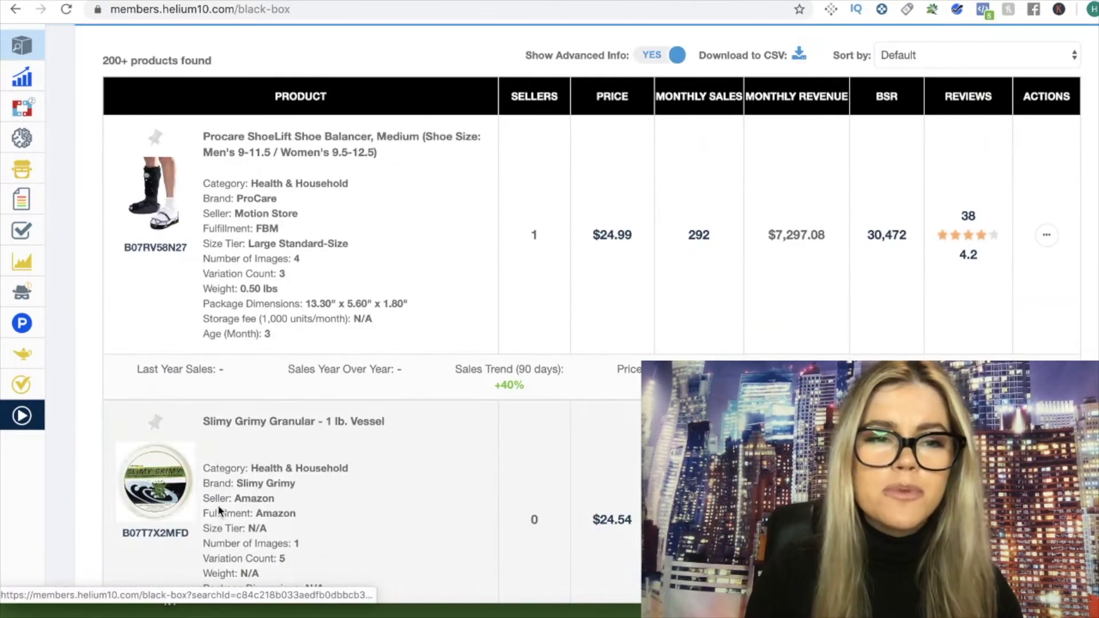
{"action": "scroll", "coordinate": [304, 424], "scroll_direction": "down", "scroll_amount": 3}
{"action": "scroll", "coordinate": [313, 414], "scroll_direction": "up", "scroll_amount": 3}
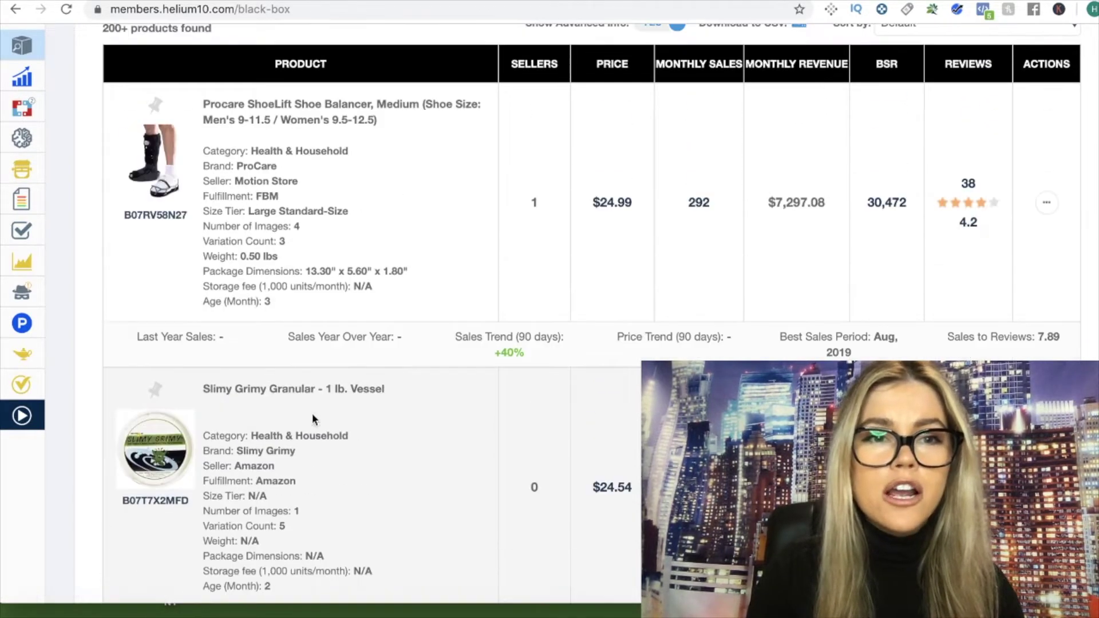
{"action": "left_click", "coordinate": [153, 166]}
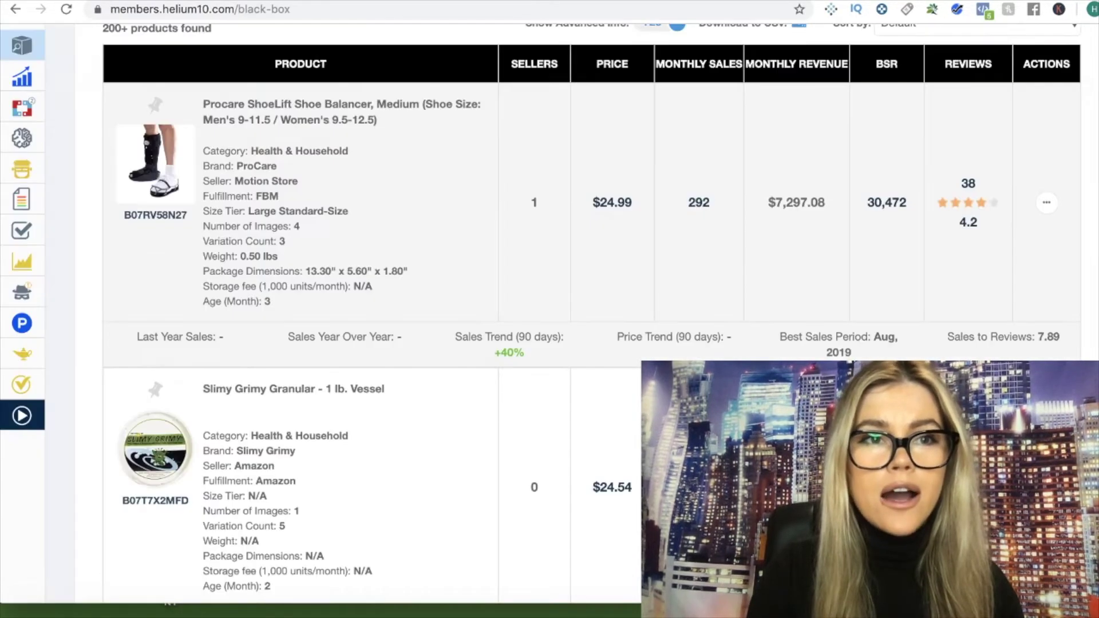
Find the EqualSplit Pill Splitter on page 4, open its Amazon listing, and return to the product results.
{"action": "scroll", "coordinate": [311, 255], "scroll_direction": "down", "scroll_amount": 6}
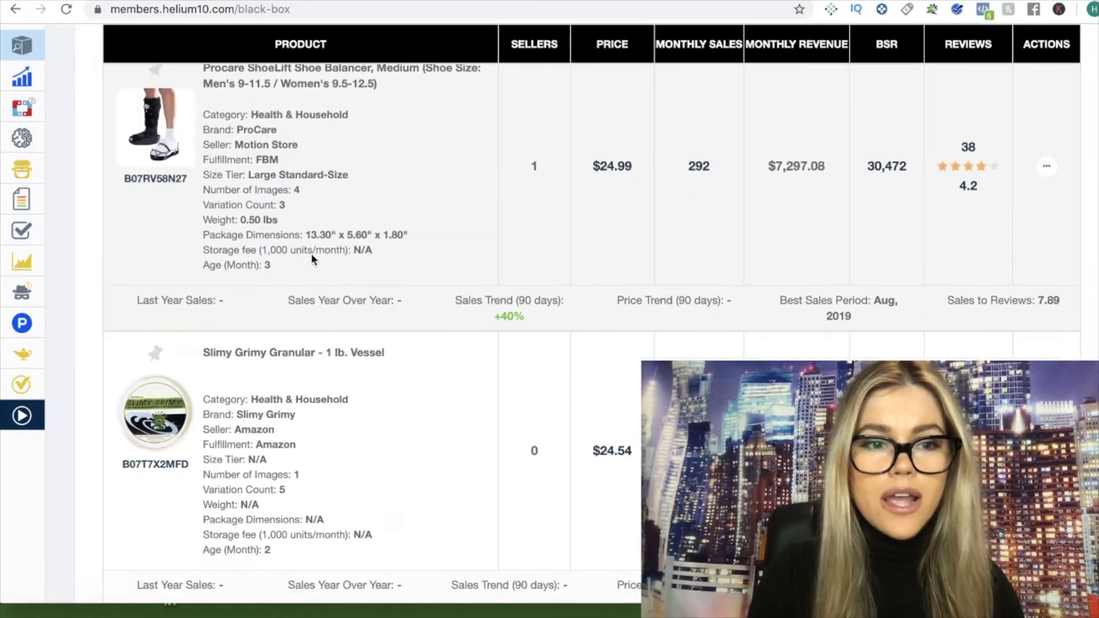
{"action": "scroll", "coordinate": [312, 255], "scroll_direction": "down", "scroll_amount": 10}
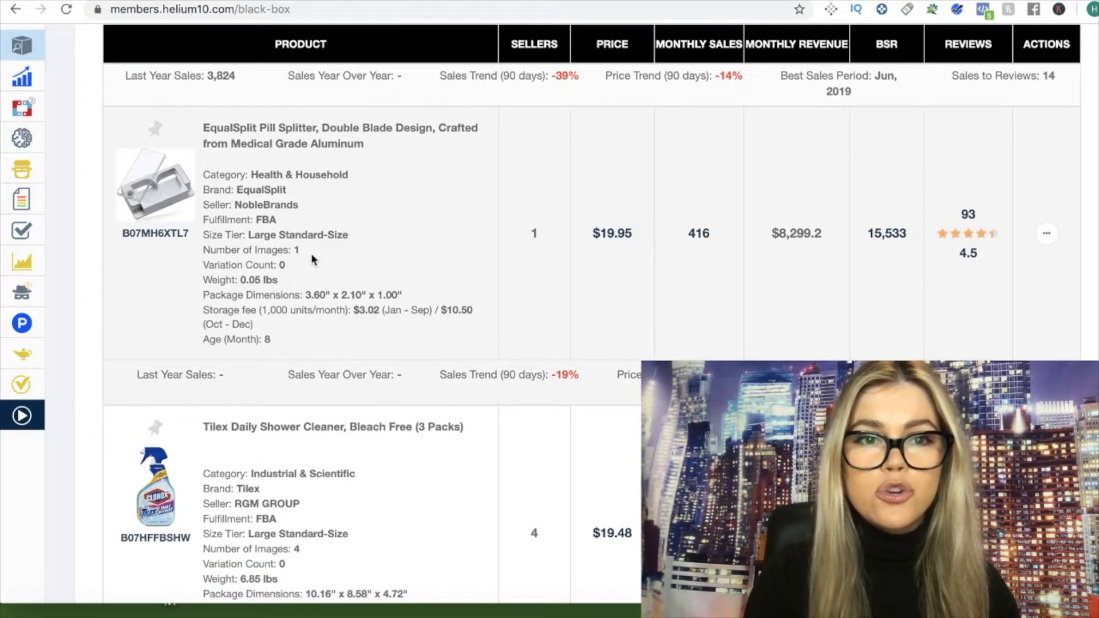
{"action": "left_click", "coordinate": [167, 184]}
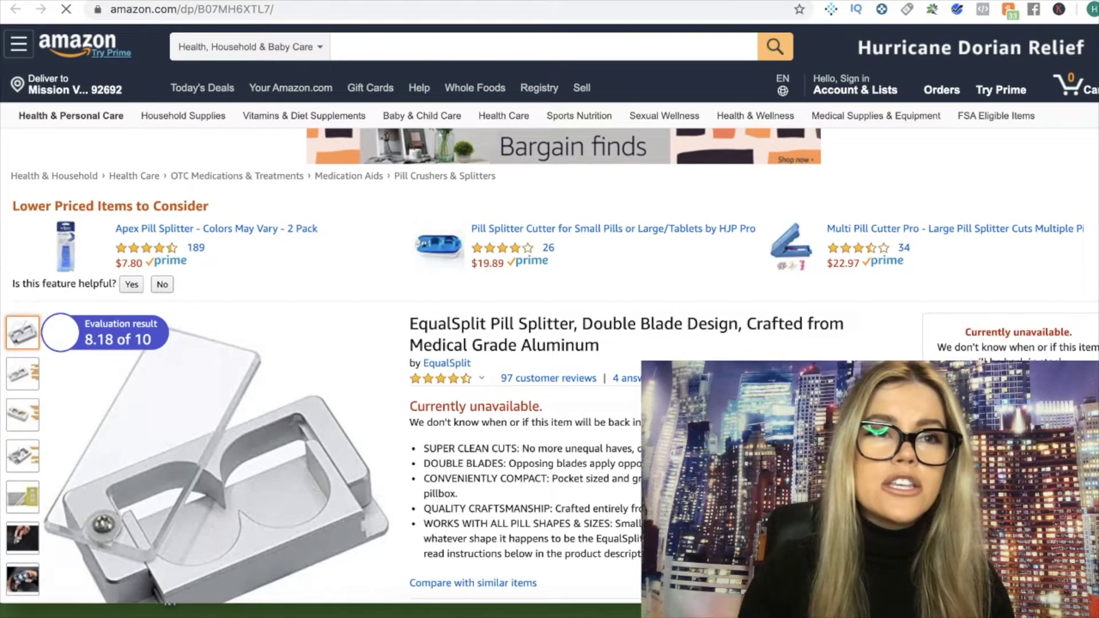
{"action": "key", "text": "ctrl+w"}
Open the Amazon listing of the ATP Vinyl-Flex PVC Food Grade Plastic Tubing from page 4 of the results.
{"action": "scroll", "coordinate": [485, 339], "scroll_direction": "down", "scroll_amount": 8}
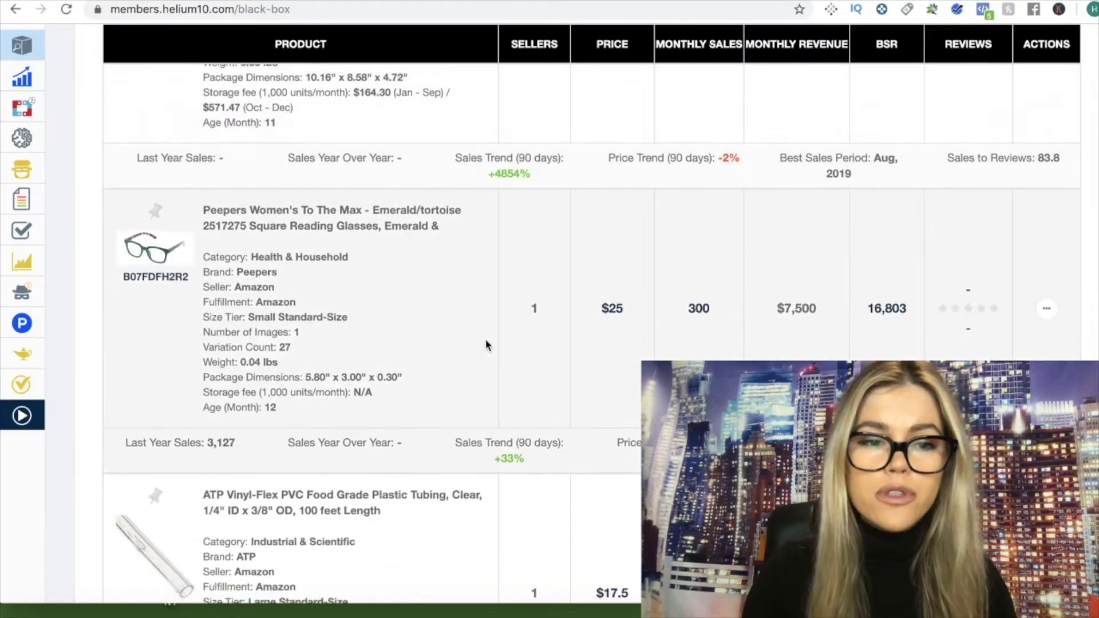
{"action": "scroll", "coordinate": [486, 342], "scroll_direction": "down", "scroll_amount": 3}
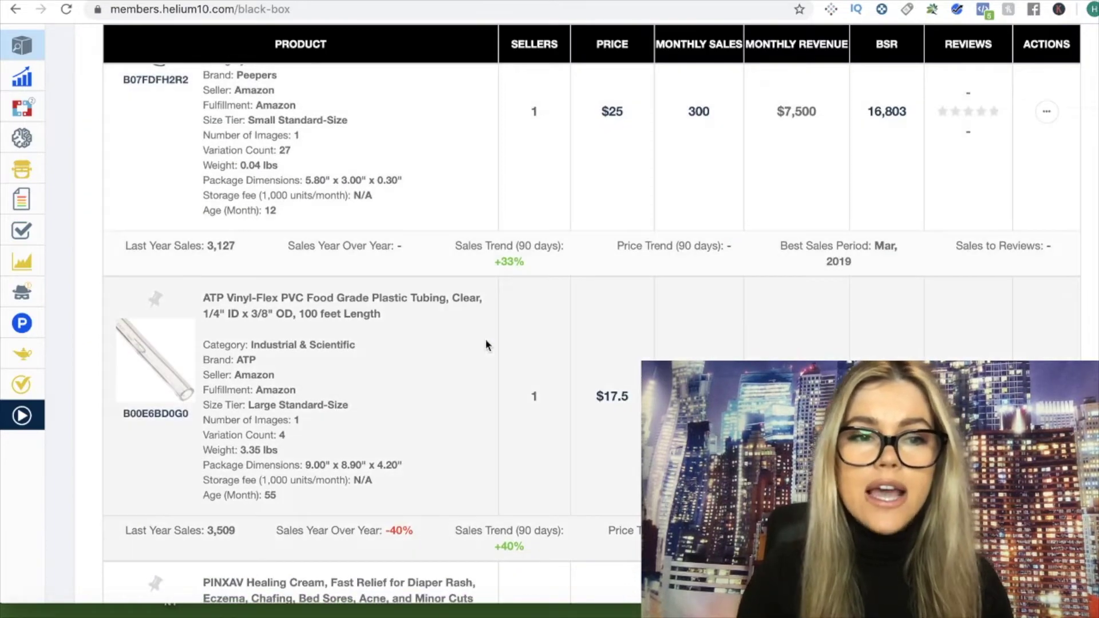
{"action": "left_click", "coordinate": [156, 372]}
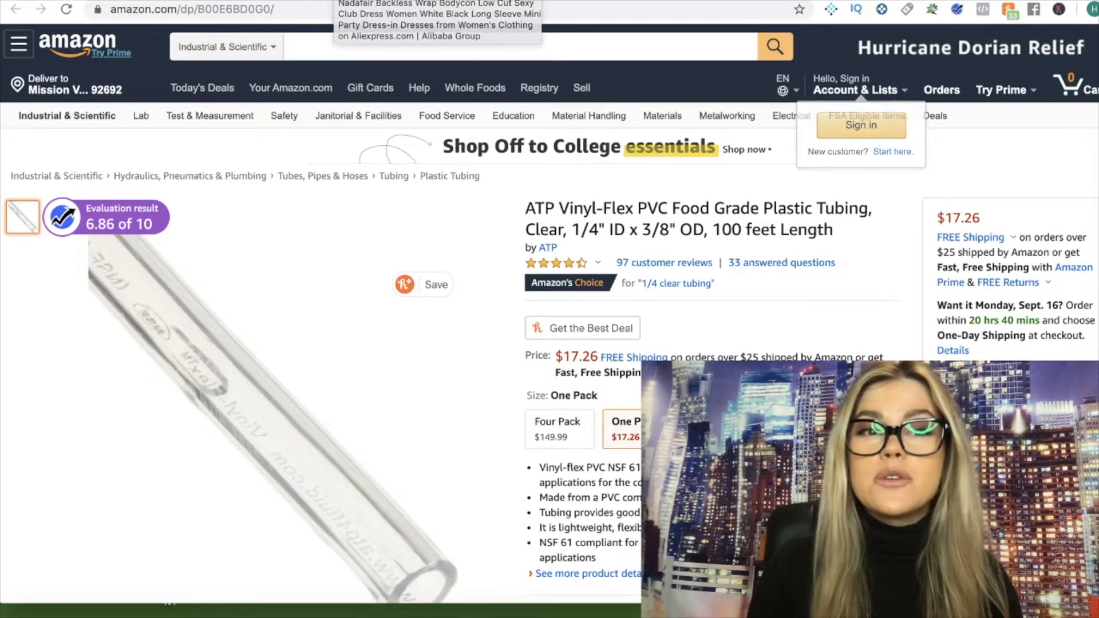
Switch to the EqualSplit Pill Splitter listing and copy the words "Pill Splitter" from its title.
{"action": "left_click", "coordinate": [535, 1]}
{"action": "scroll", "coordinate": [536, 342], "scroll_direction": "down", "scroll_amount": 1}
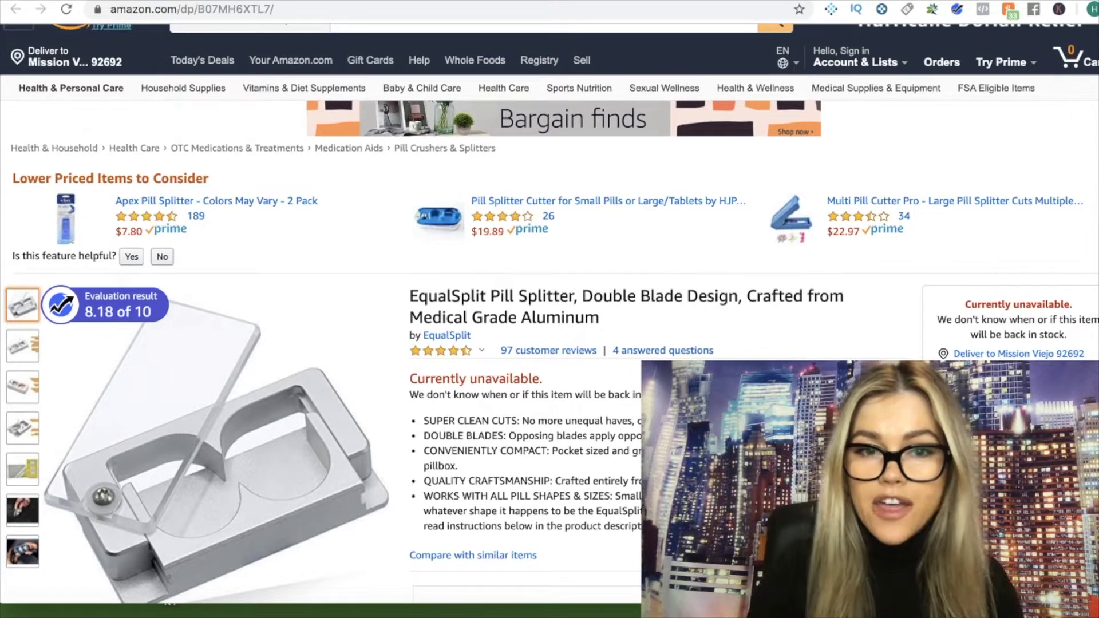
{"action": "scroll", "coordinate": [630, 395], "scroll_direction": "down", "scroll_amount": 2}
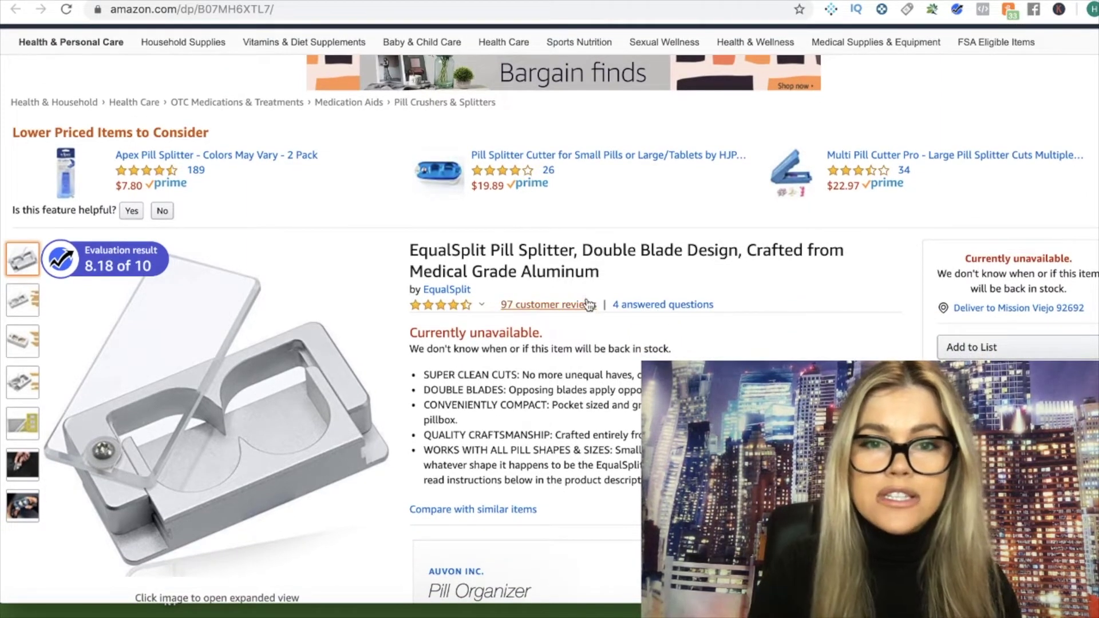
{"action": "left_click_drag", "start_coordinate": [488, 252], "coordinate": [573, 257]}
{"action": "key", "text": "ctrl+c"}
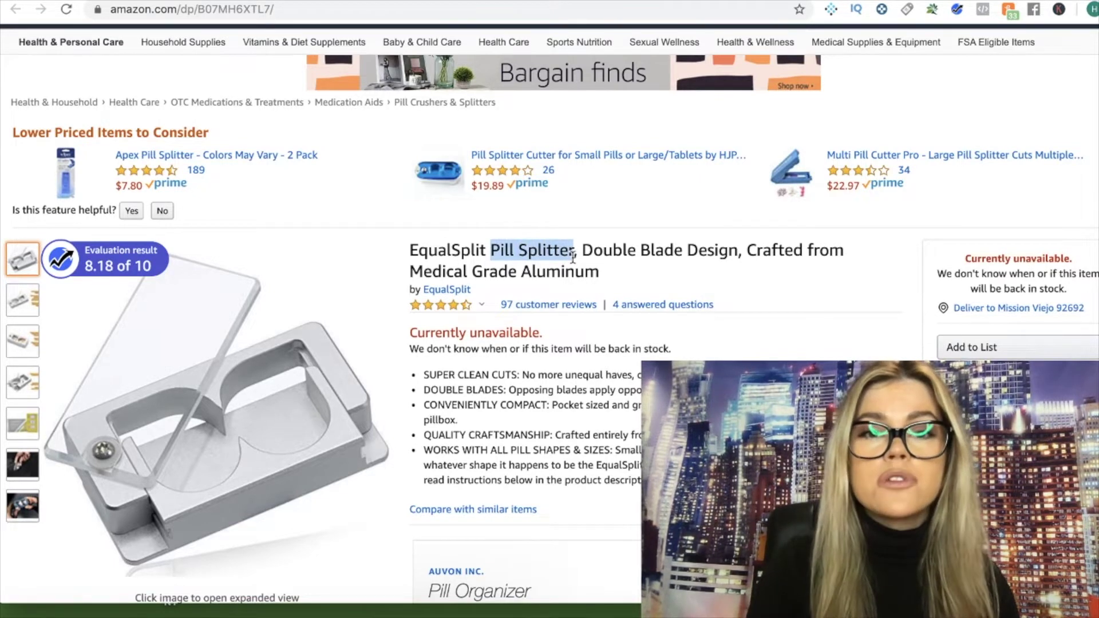
Search Amazon for the copied term "Pill Splitter" with the search scope set to All Departments.
{"action": "scroll", "coordinate": [573, 257], "scroll_direction": "up", "scroll_amount": 3}
{"action": "left_click", "coordinate": [285, 49]}
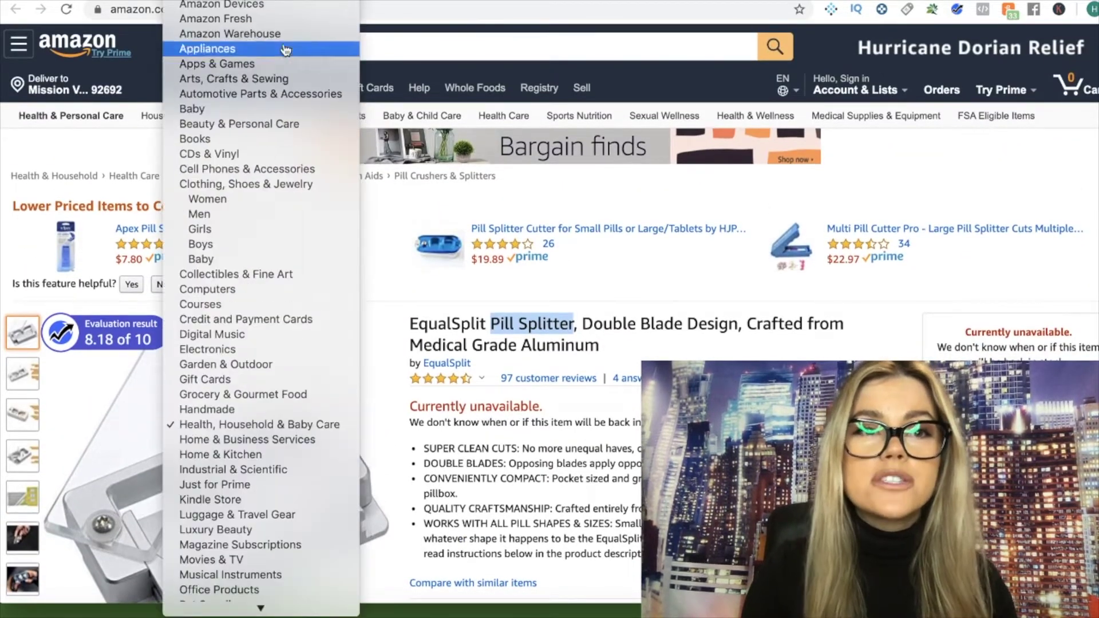
{"action": "left_click", "coordinate": [380, 45]}
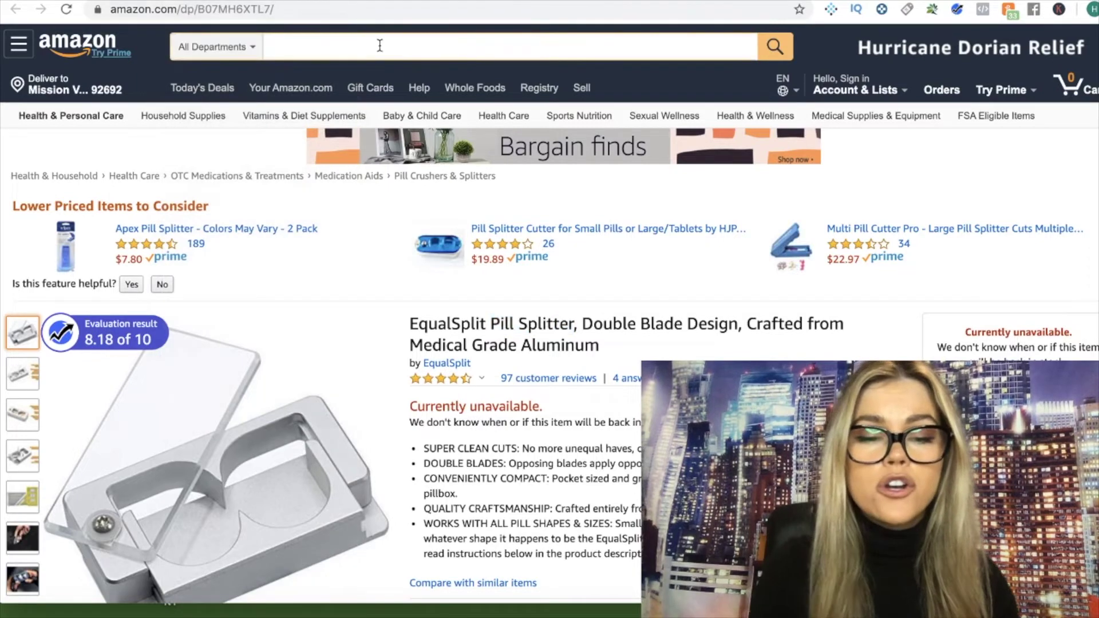
{"action": "key", "text": "ctrl+v"}
{"action": "key", "text": "Return"}
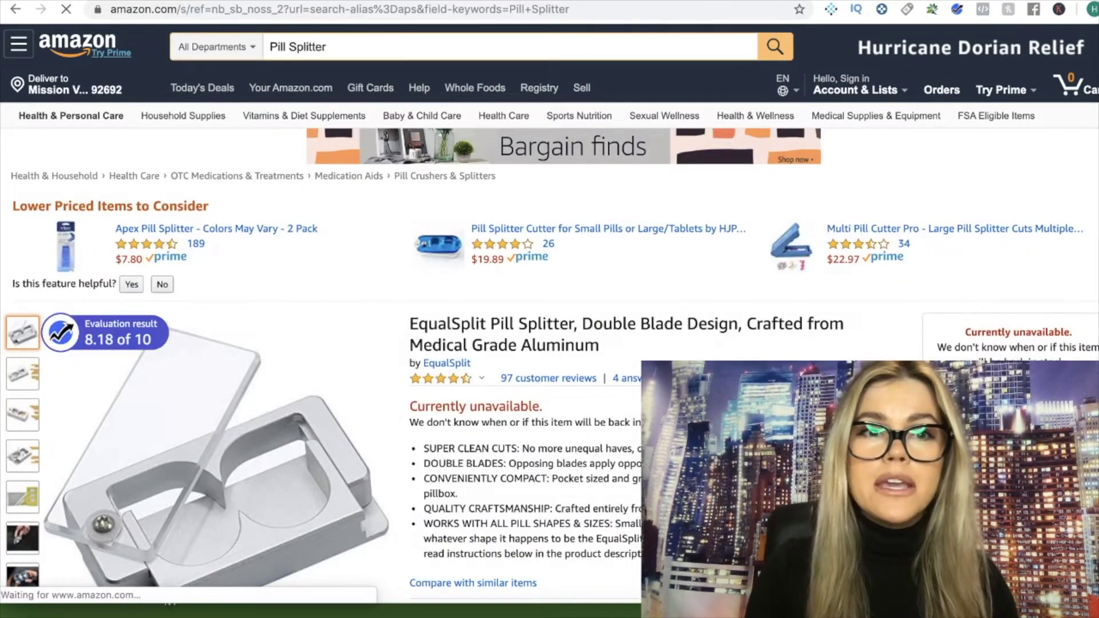
Look through the competing pill splitters in the Amazon search results, comparing their prices and review counts.
{"action": "scroll", "coordinate": [515, 312], "scroll_direction": "down", "scroll_amount": 10}
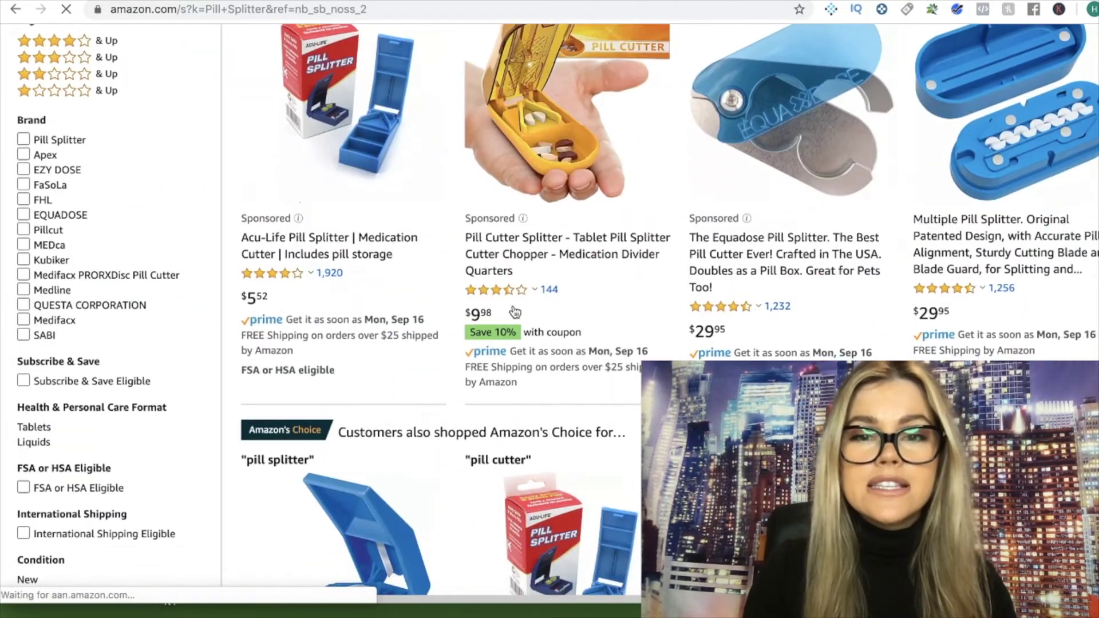
{"action": "scroll", "coordinate": [515, 312], "scroll_direction": "down", "scroll_amount": 8}
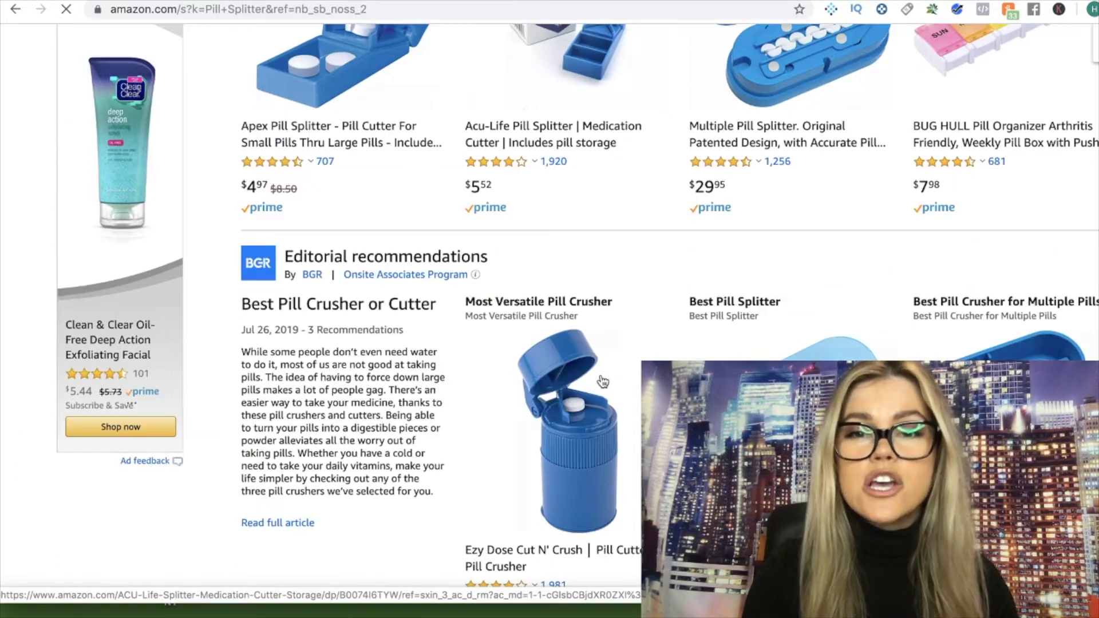
{"action": "scroll", "coordinate": [602, 378], "scroll_direction": "up", "scroll_amount": 18}
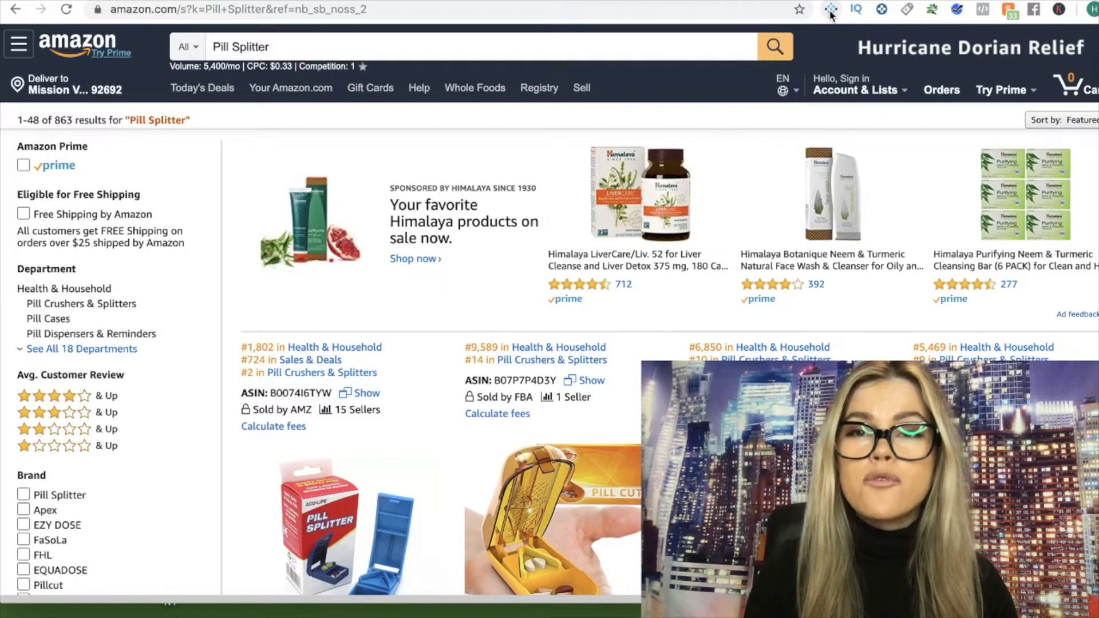
Run the market analysis extension on the Pill Splitter search and review the top sellers' data across the table's columns.
{"action": "left_click", "coordinate": [831, 9]}
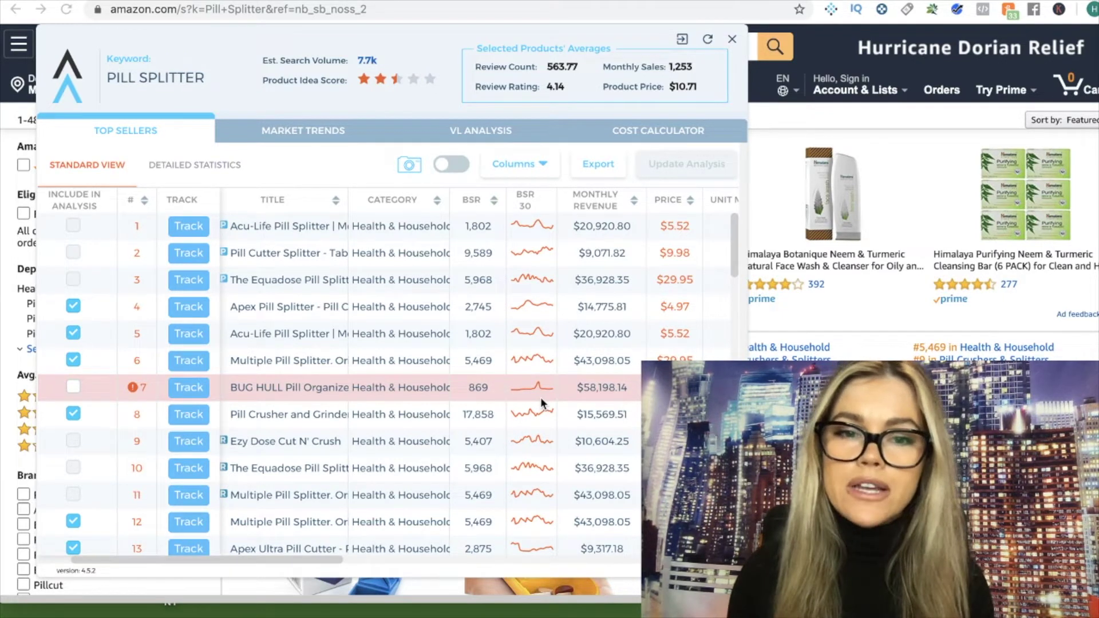
{"action": "scroll", "coordinate": [540, 397], "scroll_direction": "right", "scroll_amount": 5}
{"action": "scroll", "coordinate": [540, 397], "scroll_direction": "right", "scroll_amount": 1}
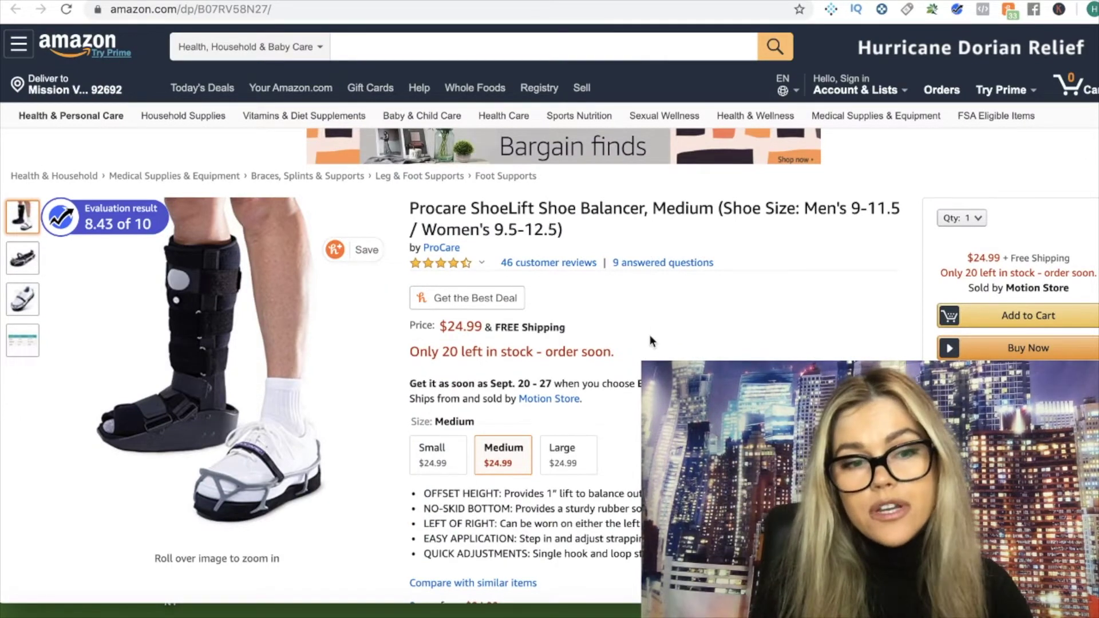
Copy "Shoe Balancer" from the Procare listing's title and search Amazon for it across All Departments.
{"action": "left_click_drag", "start_coordinate": [538, 207], "coordinate": [644, 213]}
{"action": "key", "text": "ctrl+c"}
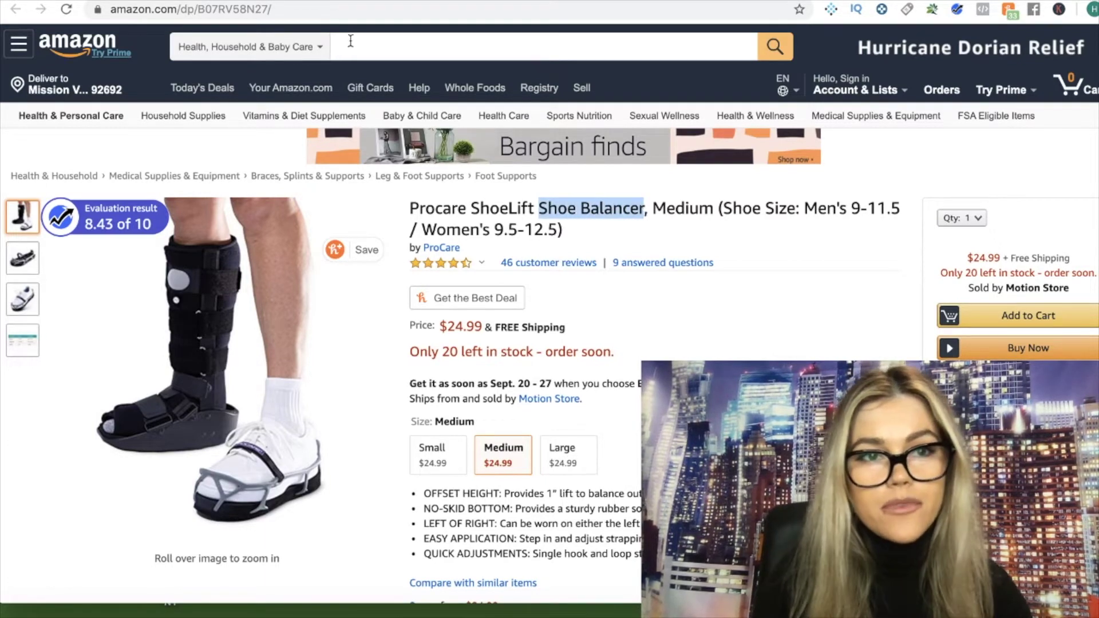
{"action": "left_click", "coordinate": [289, 47]}
{"action": "left_click", "coordinate": [194, 6]}
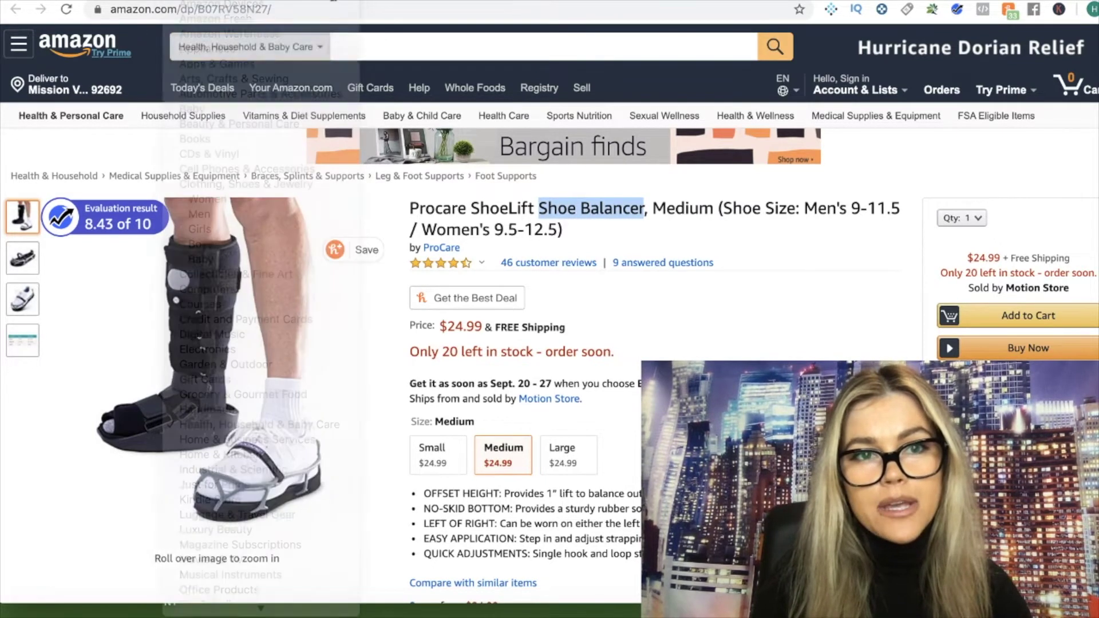
{"action": "key", "text": "ctrl+v"}
{"action": "key", "text": "Return"}
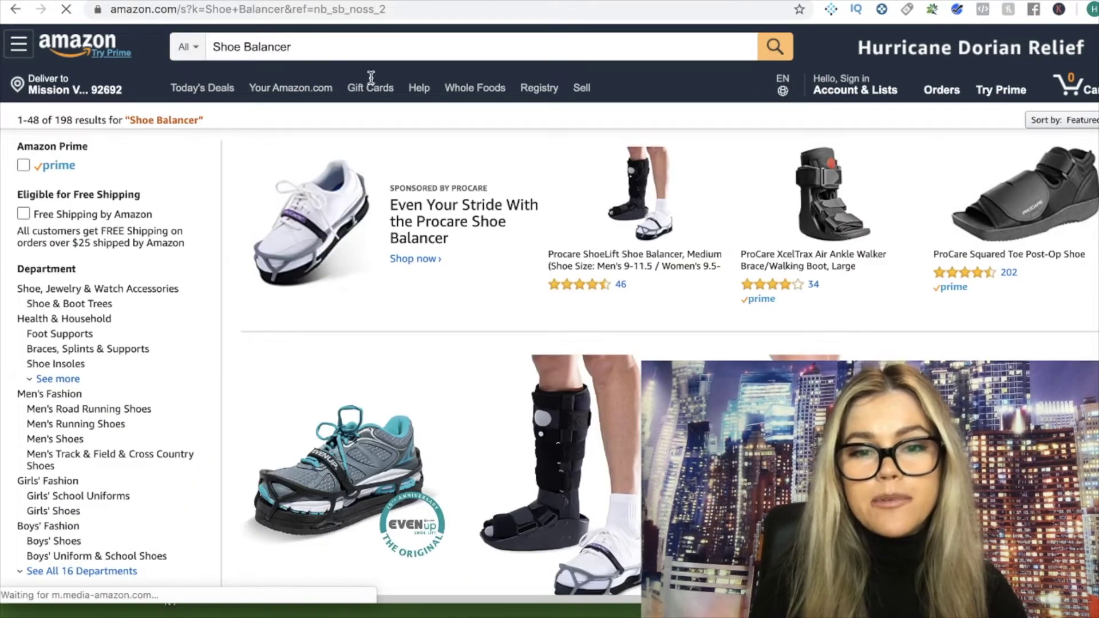
Run the market analysis extension on the Shoe Balancer search and review the top sellers' revenue, price, sales and review columns.
{"action": "scroll", "coordinate": [497, 358], "scroll_direction": "down", "scroll_amount": 5}
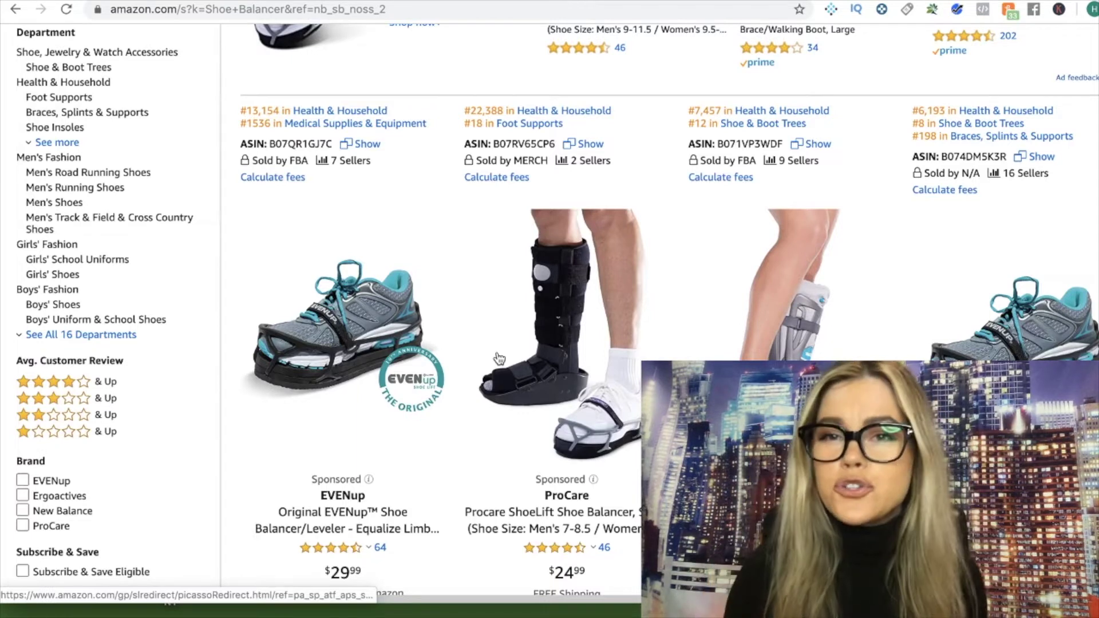
{"action": "left_click", "coordinate": [831, 10]}
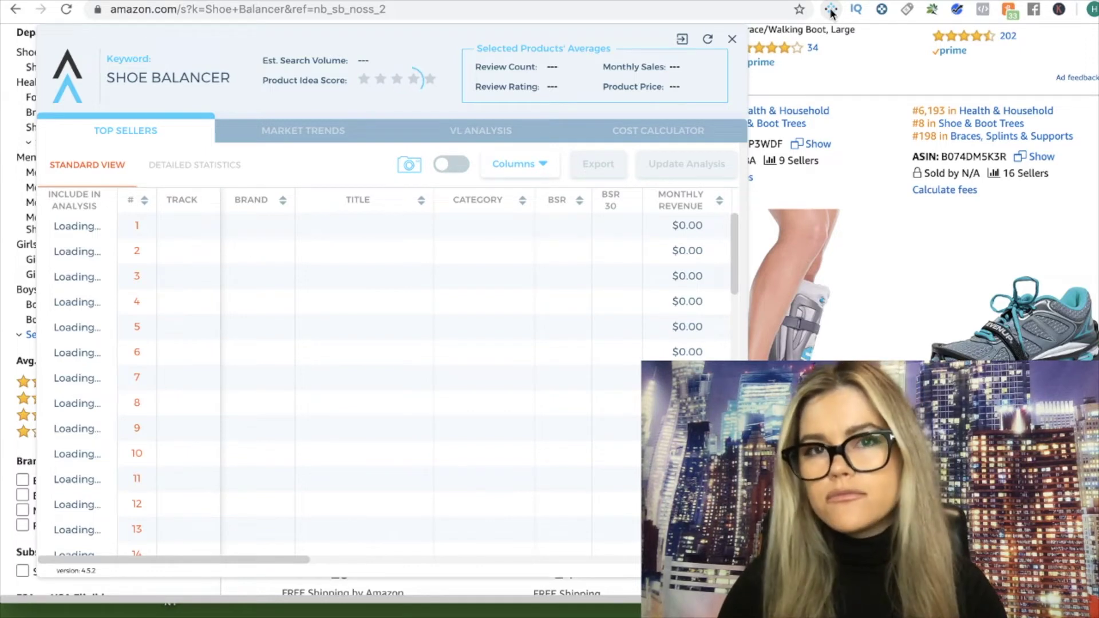
{"action": "scroll", "coordinate": [551, 424], "scroll_direction": "right", "scroll_amount": 3}
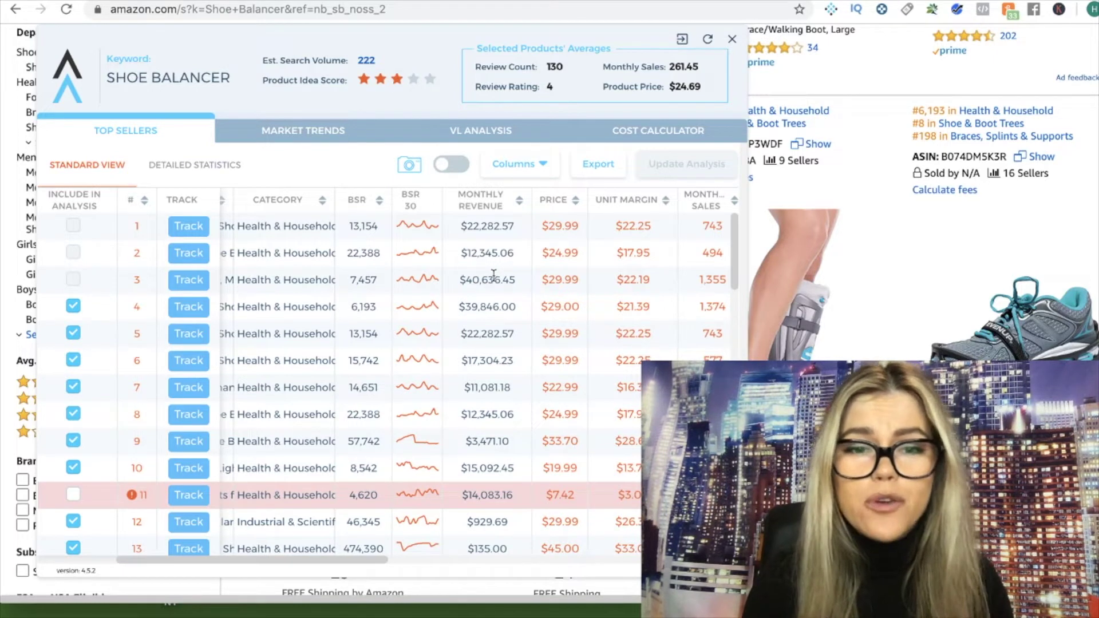
{"action": "scroll", "coordinate": [626, 387], "scroll_direction": "right", "scroll_amount": 3}
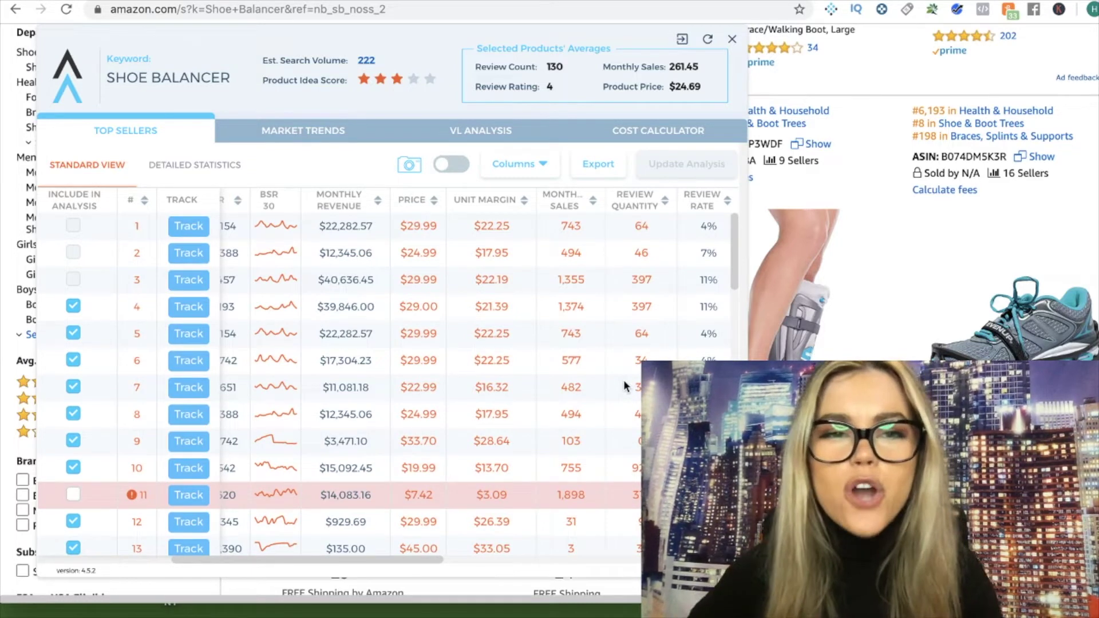
{"action": "scroll", "coordinate": [624, 382], "scroll_direction": "left", "scroll_amount": 1}
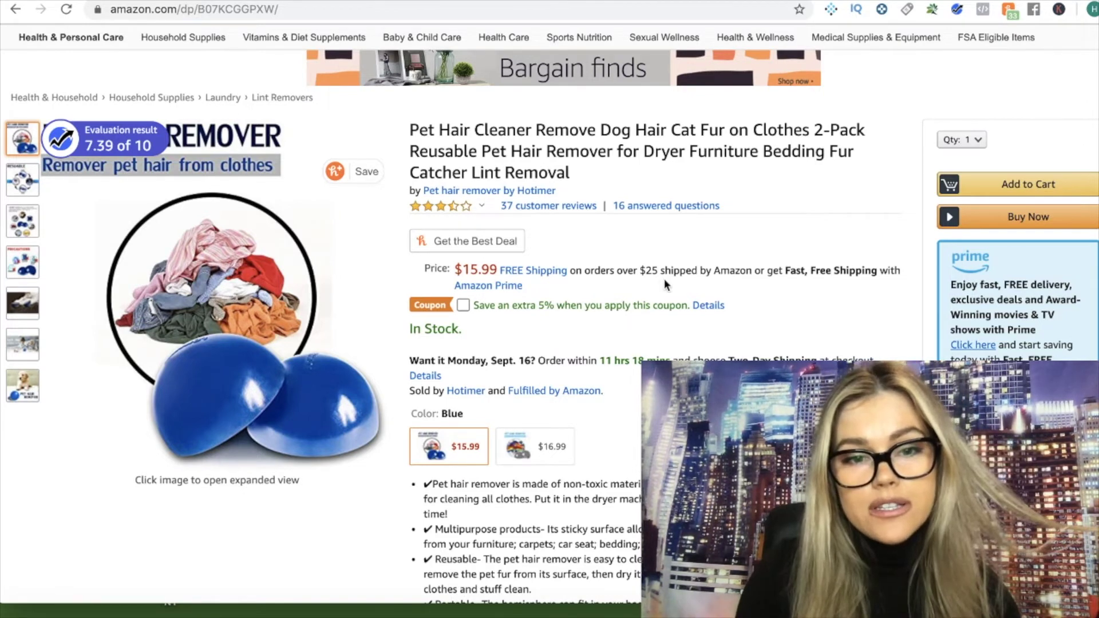
Look through the product images of the Hotimer pet hair remover listing to see how the item works.
{"action": "mouse_move", "coordinate": [26, 189]}
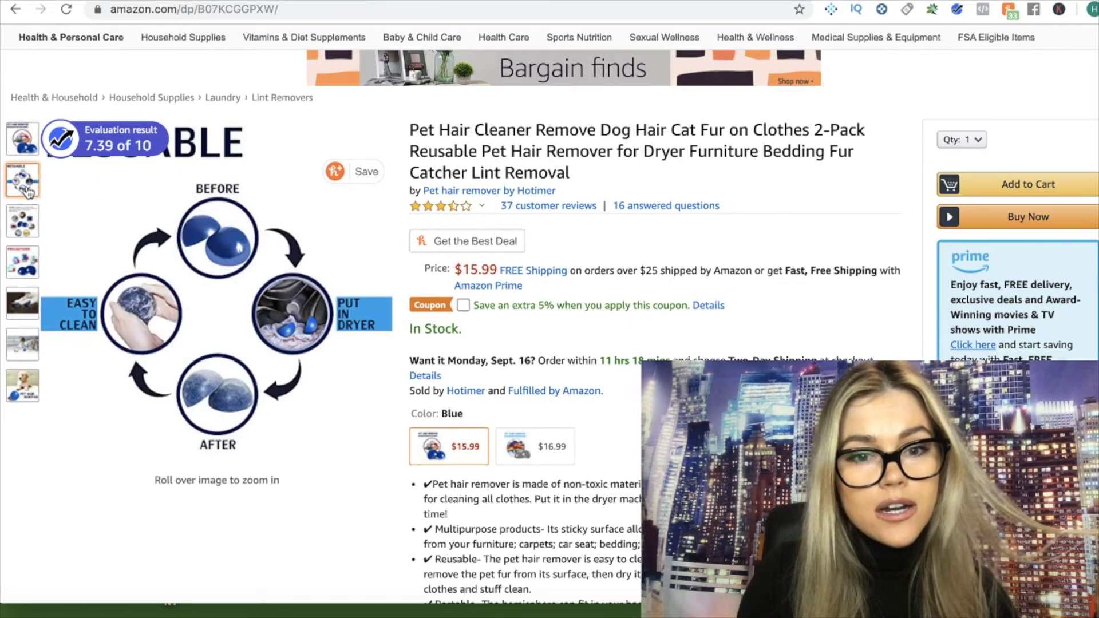
{"action": "mouse_move", "coordinate": [25, 279]}
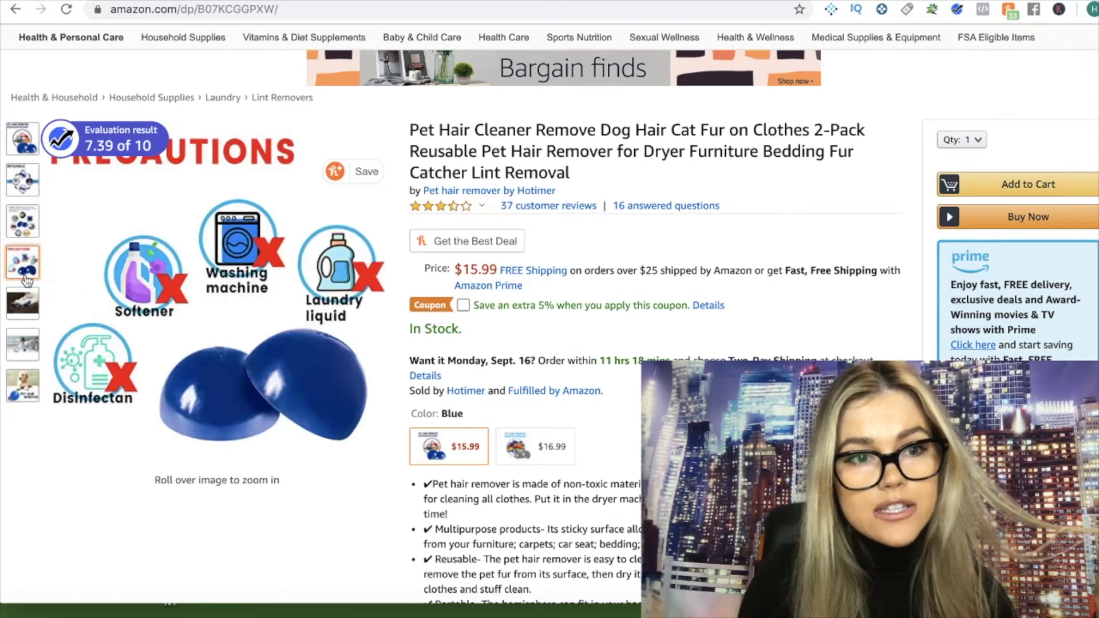
{"action": "mouse_move", "coordinate": [25, 324]}
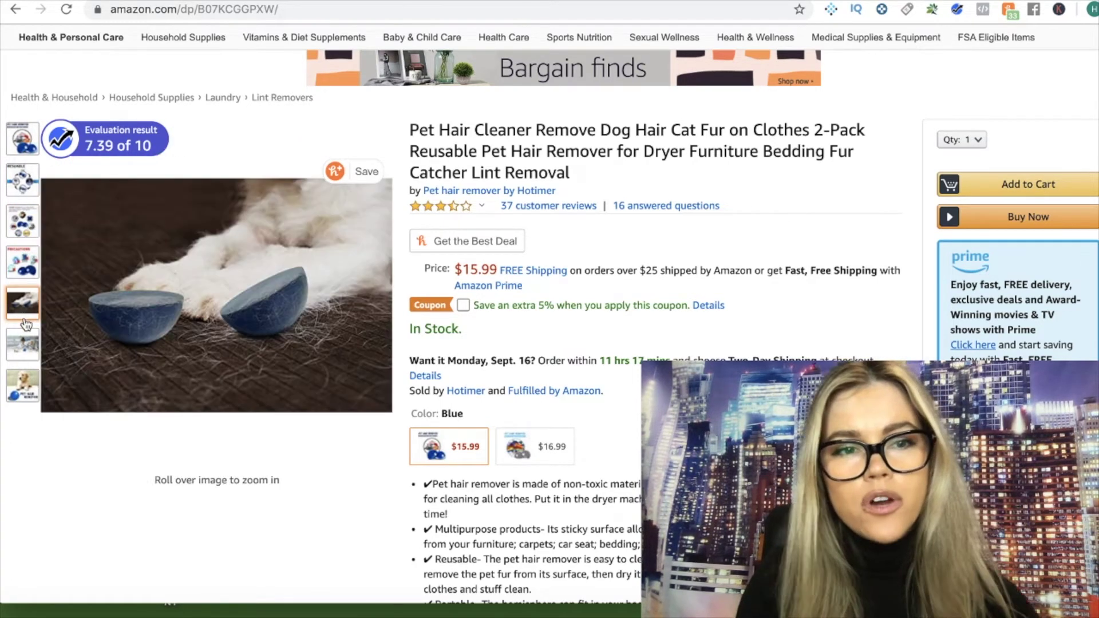
{"action": "mouse_move", "coordinate": [37, 364]}
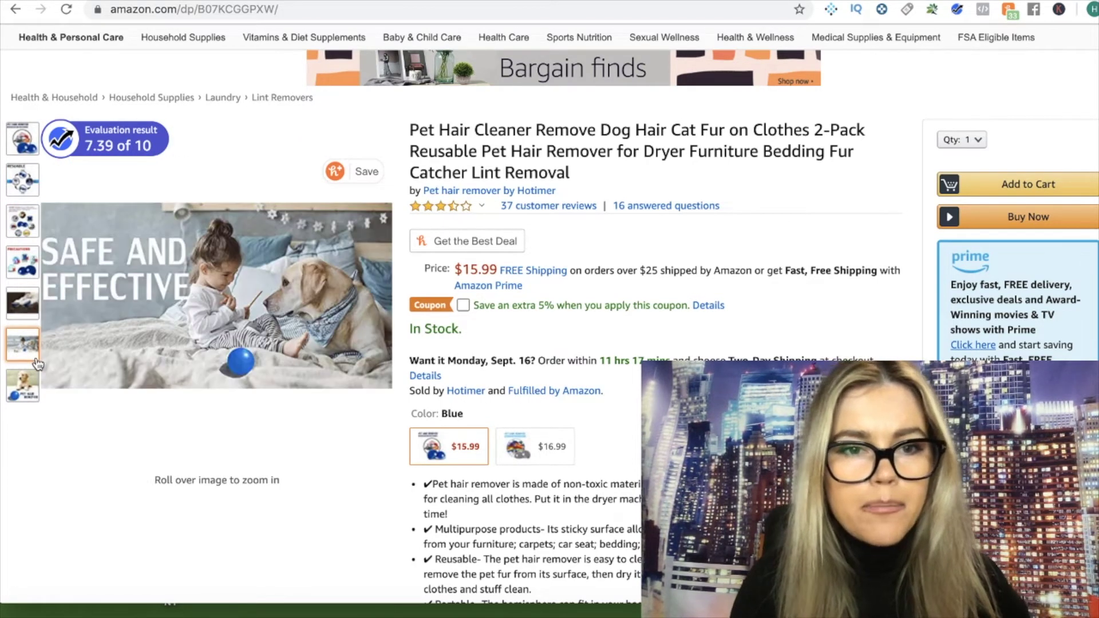
{"action": "mouse_move", "coordinate": [32, 386]}
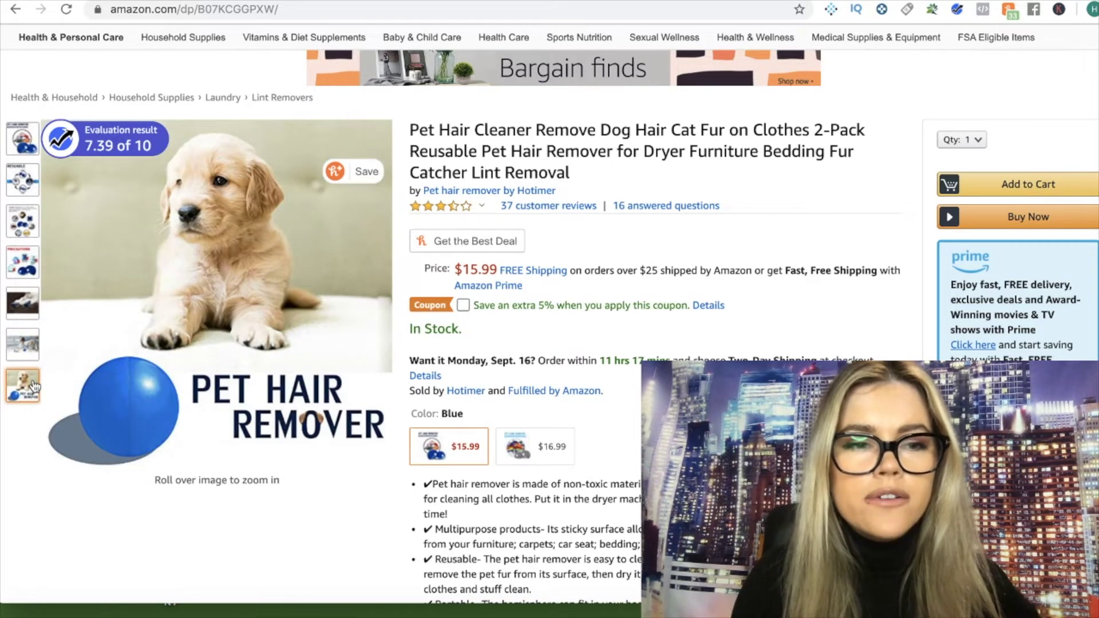
{"action": "mouse_move", "coordinate": [20, 215]}
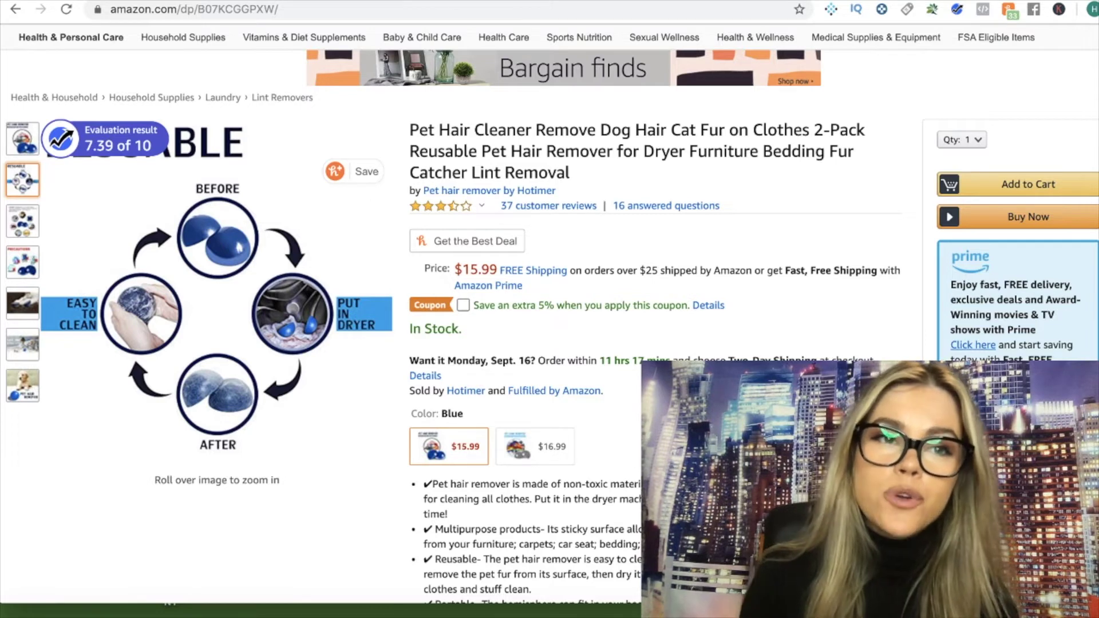
Copy the ASIN B07KCGGPXW from the pet hair remover listing's web address.
{"action": "left_click", "coordinate": [215, 11]}
{"action": "double_click", "coordinate": [303, 11]}
{"action": "key", "text": "super+c"}
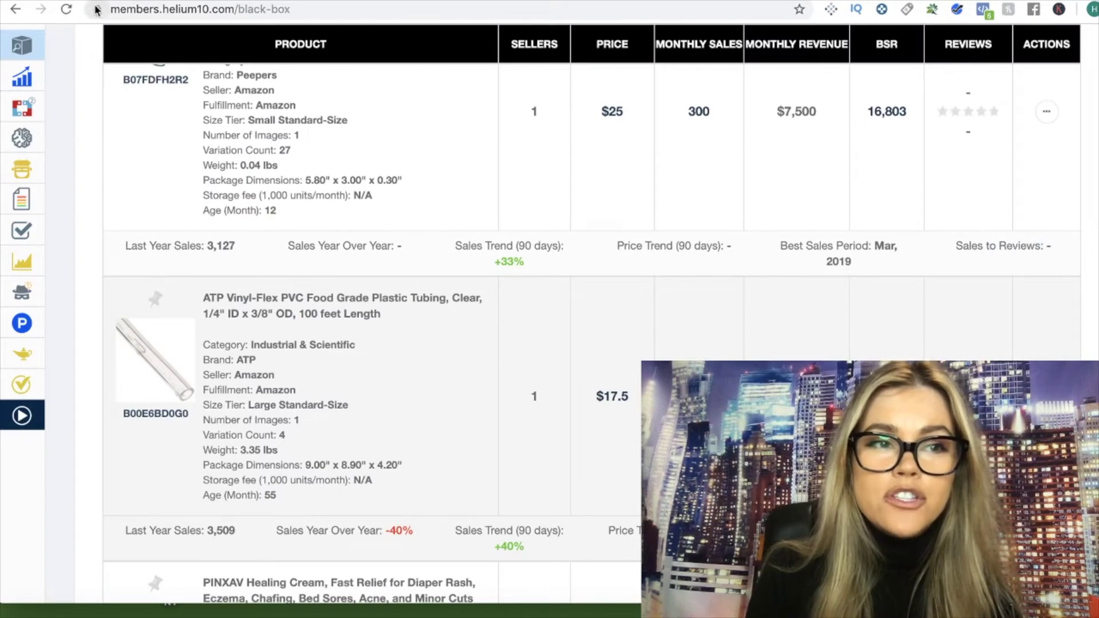
Open Helium 10's Cerebro reverse ASIN lookup and get the keywords for B07KCGGPXW.
{"action": "left_click", "coordinate": [20, 149]}
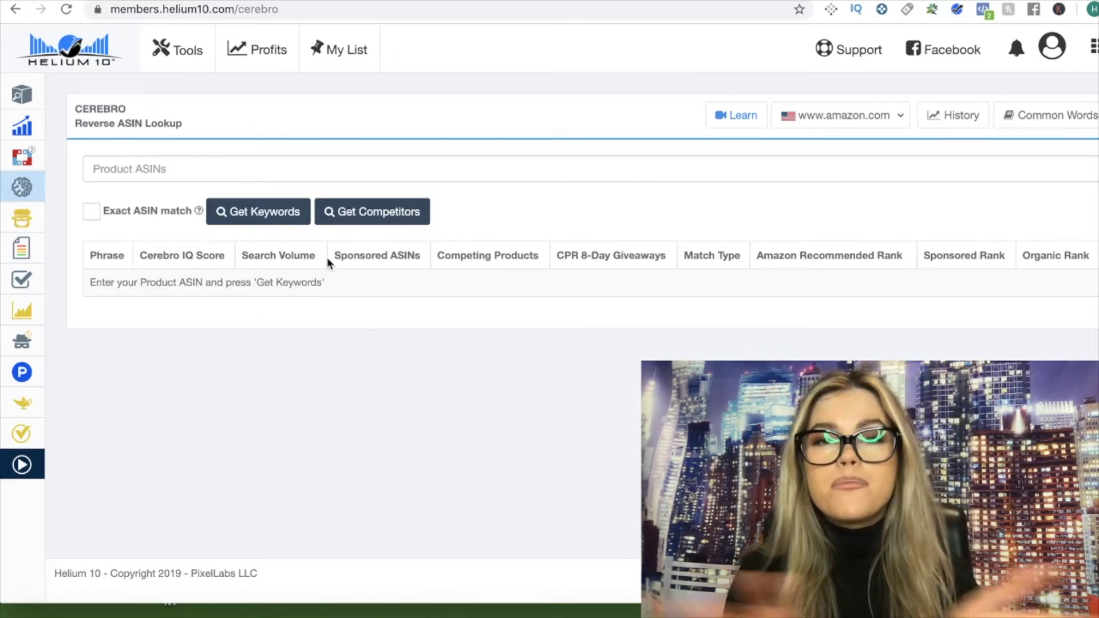
{"action": "mouse_move", "coordinate": [328, 262]}
{"action": "left_click", "coordinate": [279, 166]}
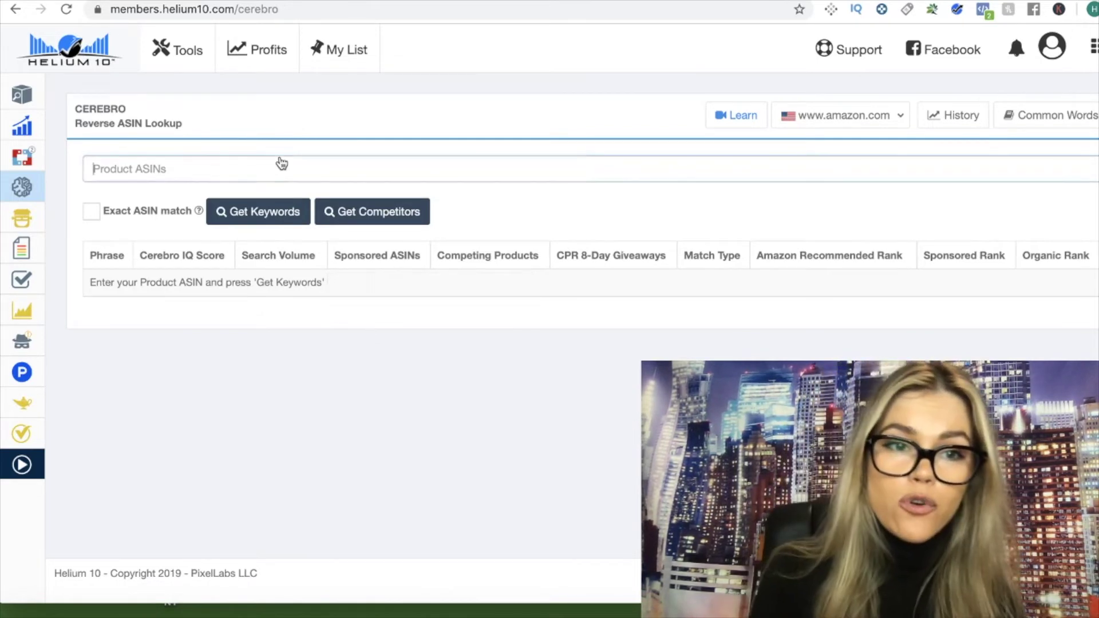
{"action": "key", "text": "super+v"}
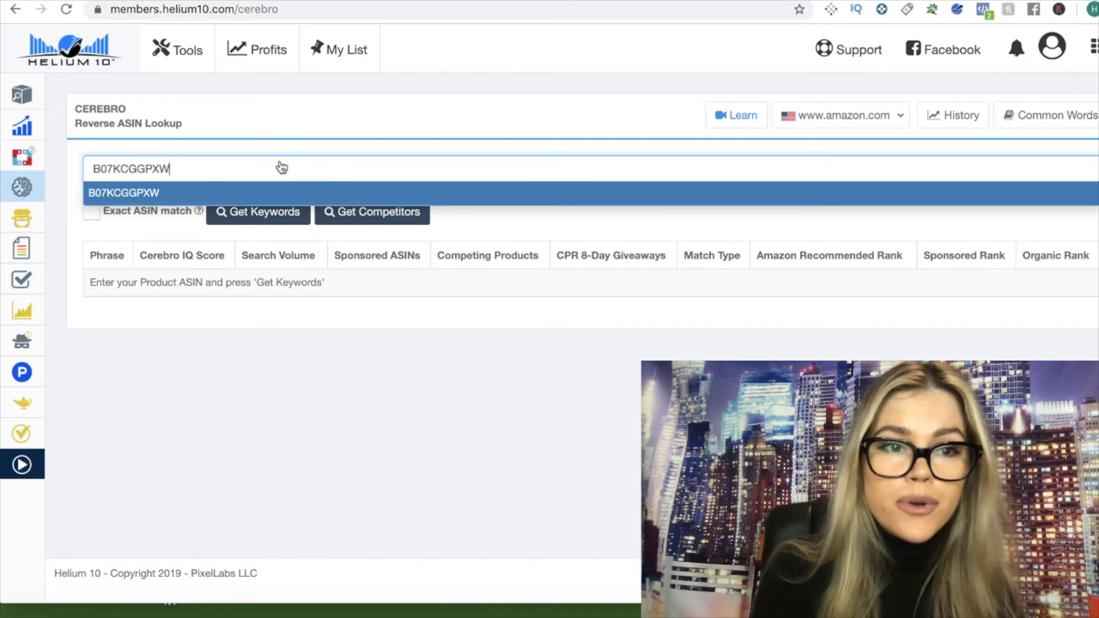
{"action": "key", "text": "Return"}
{"action": "left_click", "coordinate": [279, 213]}
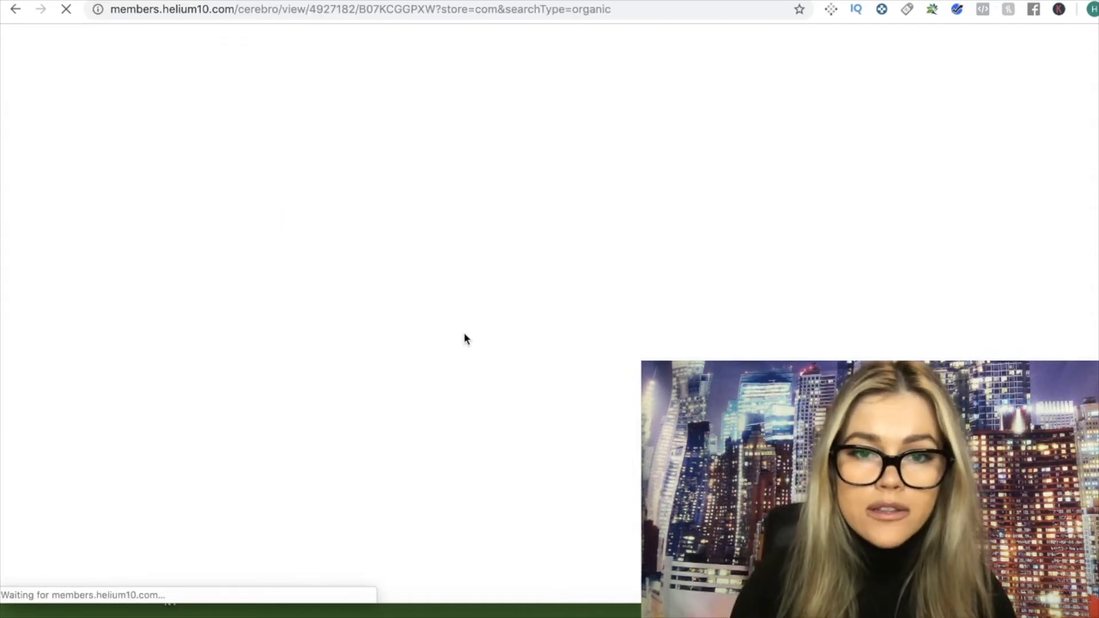
Sort the Cerebro keyword results by search volume from high to low.
{"action": "scroll", "coordinate": [429, 458], "scroll_direction": "down", "scroll_amount": 5}
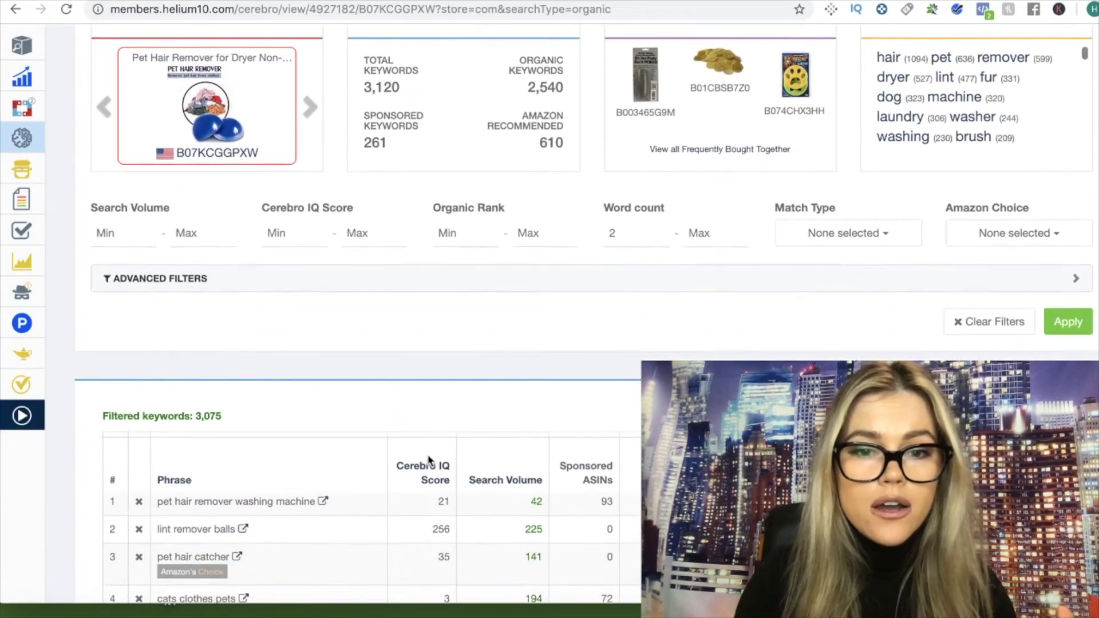
{"action": "left_click", "coordinate": [530, 447]}
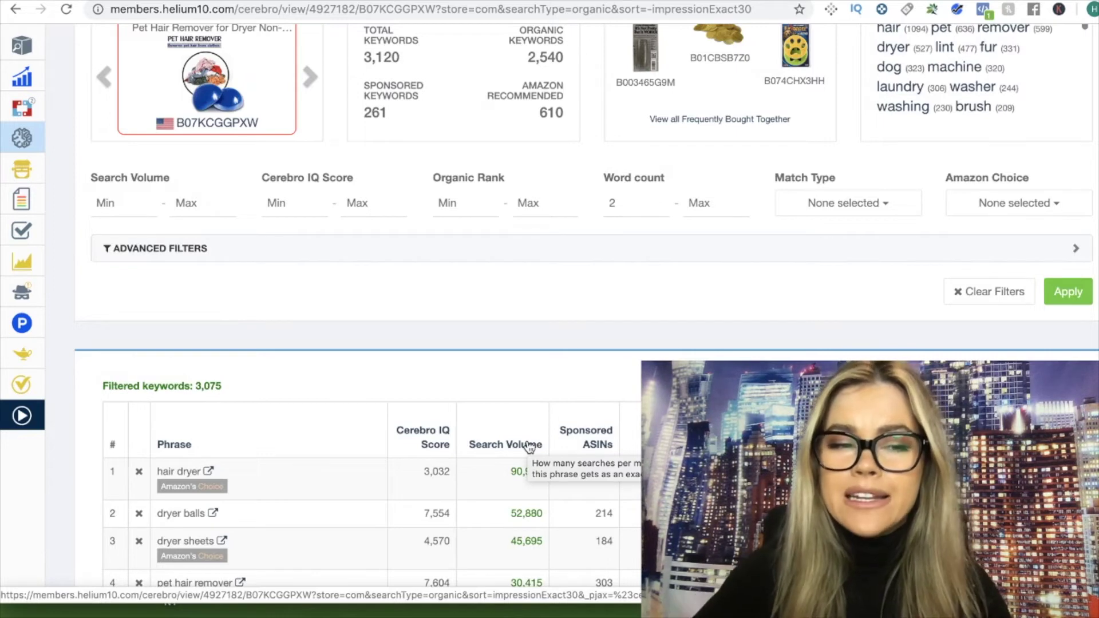
{"action": "scroll", "coordinate": [530, 446], "scroll_direction": "down", "scroll_amount": 3}
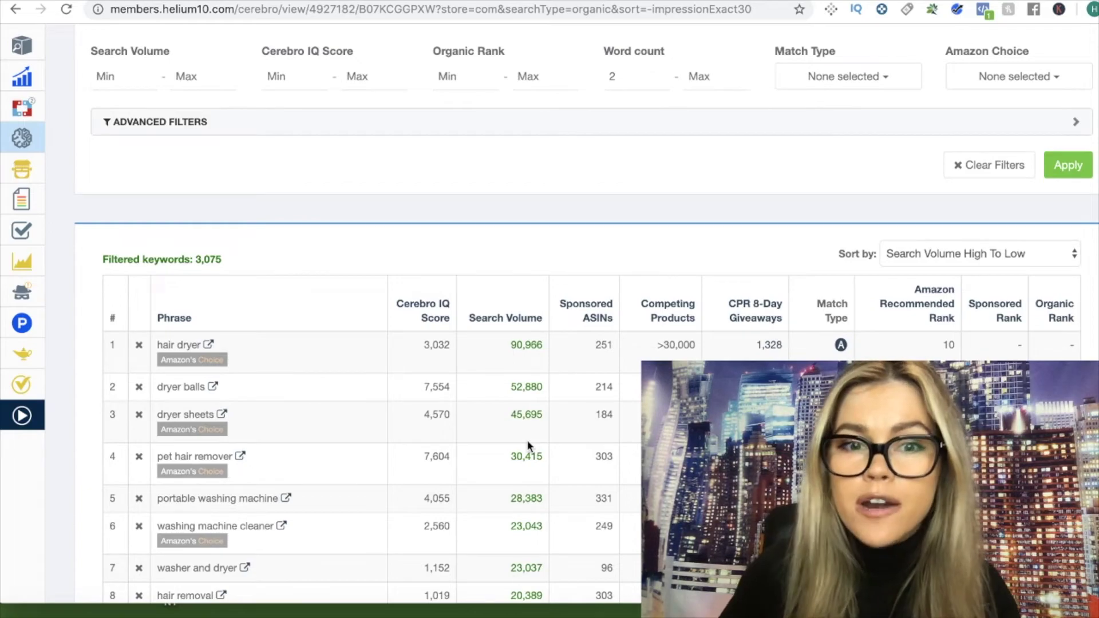
Open the Amazon search for the keyword "dryer balls" and look through the competing products.
{"action": "left_click", "coordinate": [213, 388]}
{"action": "scroll", "coordinate": [361, 355], "scroll_direction": "down", "scroll_amount": 20}
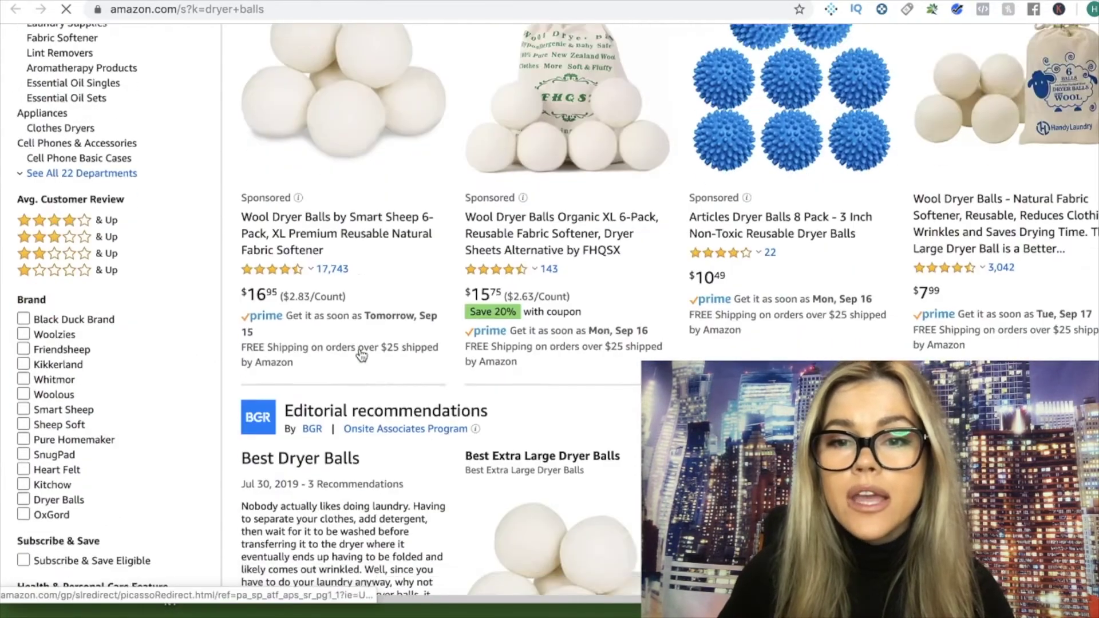
{"action": "scroll", "coordinate": [361, 355], "scroll_direction": "down", "scroll_amount": 9}
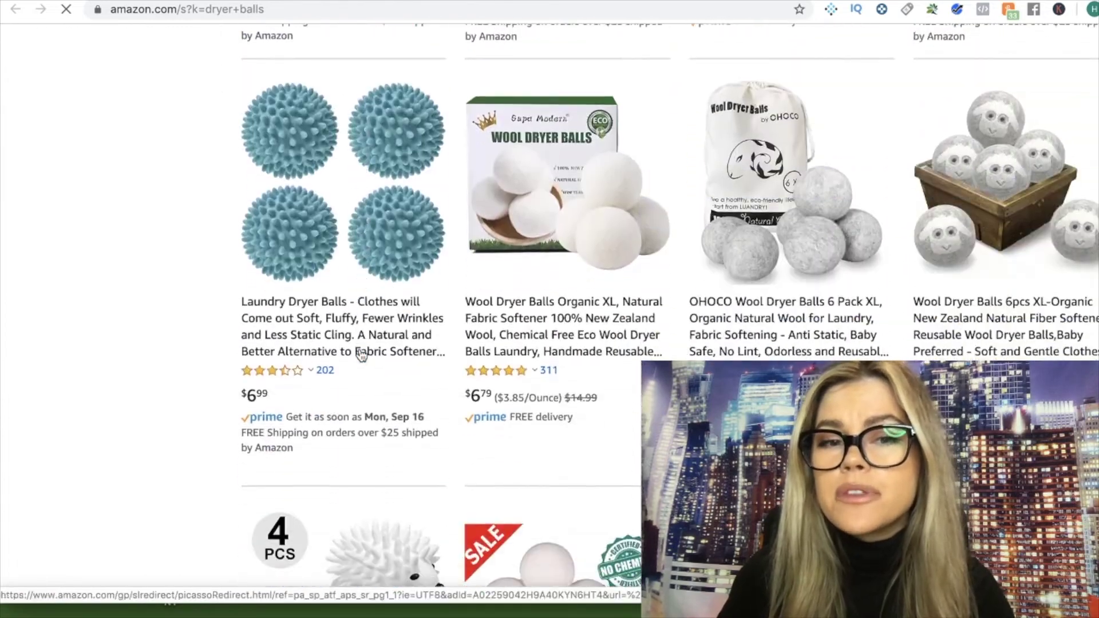
{"action": "scroll", "coordinate": [361, 355], "scroll_direction": "down", "scroll_amount": 15}
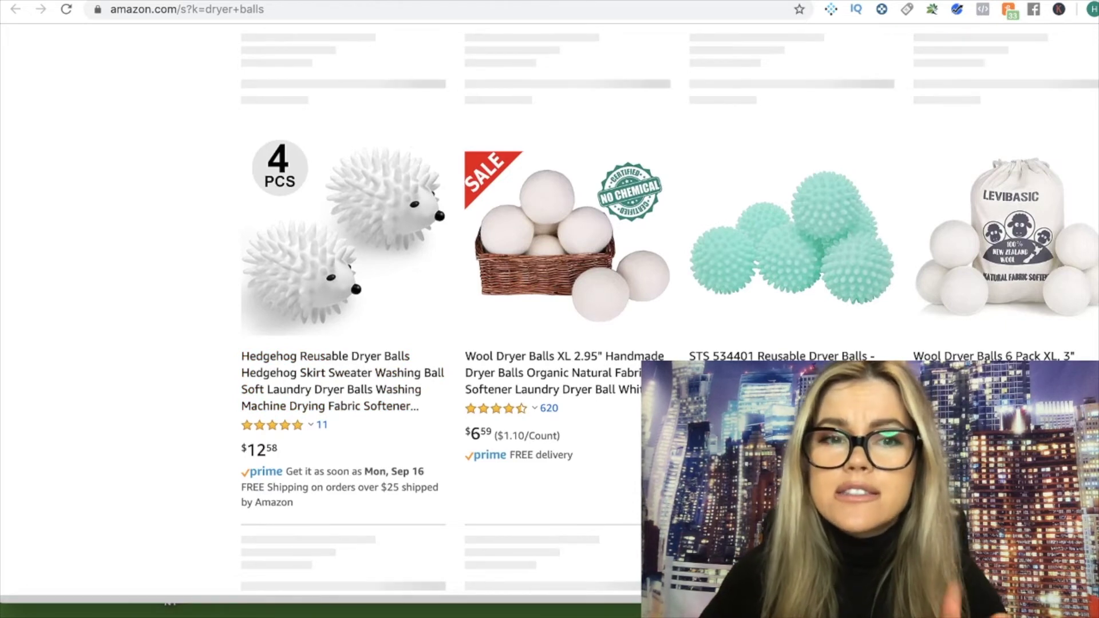
Return to the Cerebro keyword list and open the Amazon search for "pet hair remover".
{"action": "left_click", "coordinate": [252, 1]}
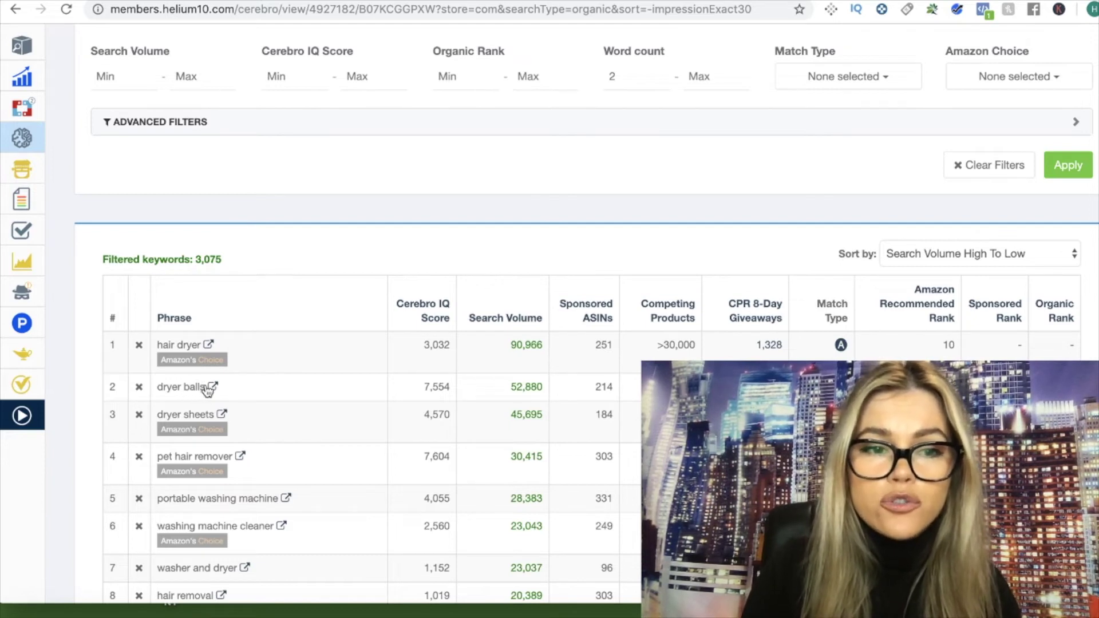
{"action": "scroll", "coordinate": [274, 428], "scroll_direction": "down", "scroll_amount": 1}
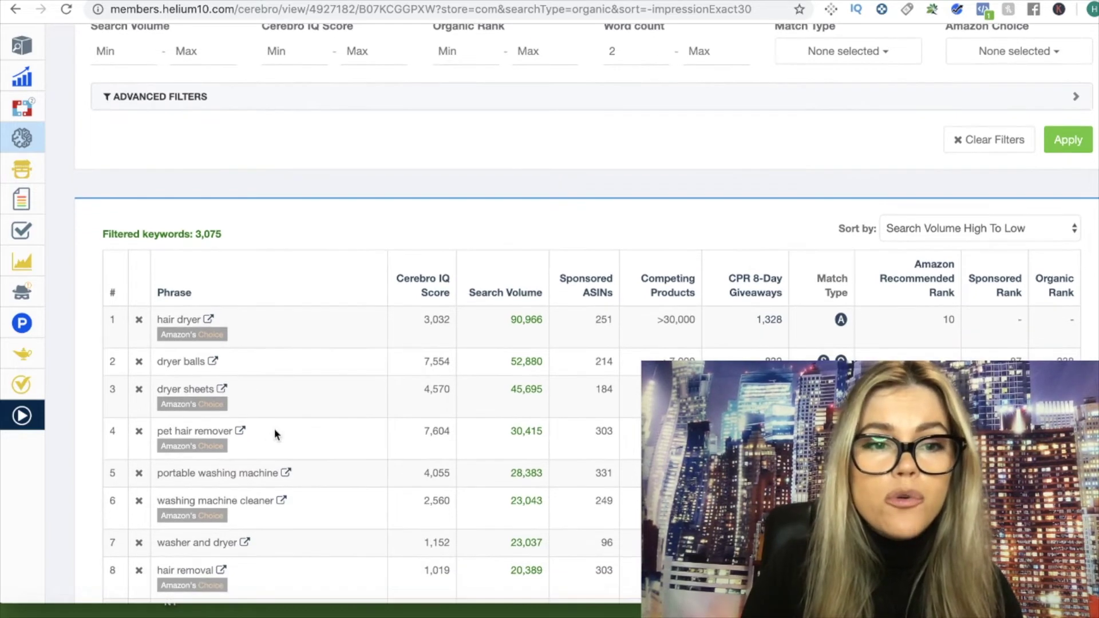
{"action": "left_click", "coordinate": [241, 432]}
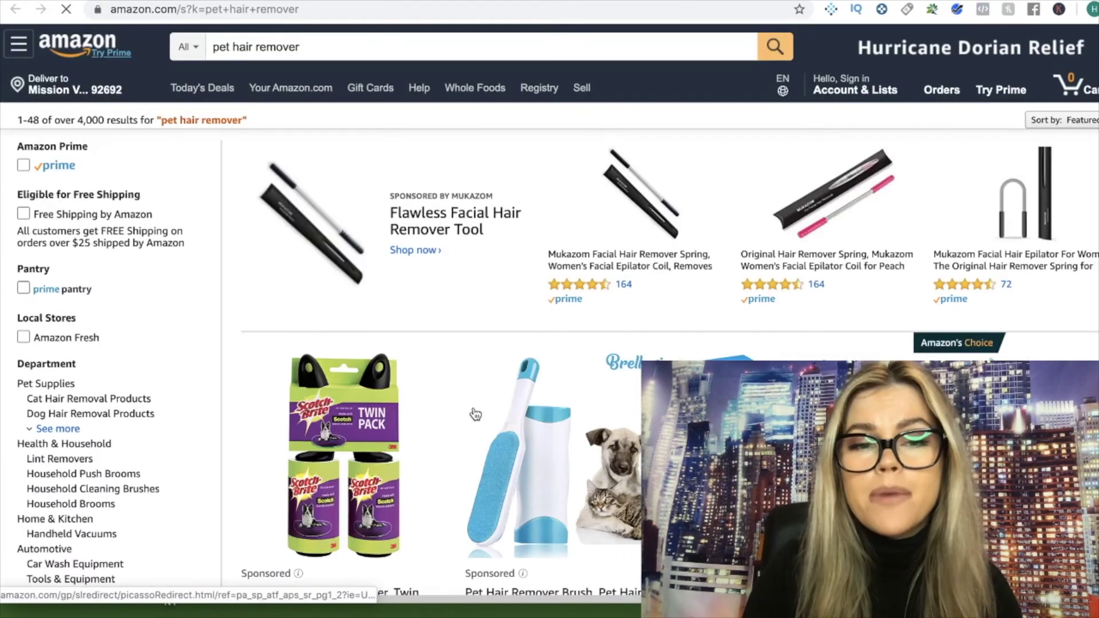
Examine the pet hair remover search results for similar laundry products, comparing their designs, prices, ratings and review counts.
{"action": "scroll", "coordinate": [475, 413], "scroll_direction": "down", "scroll_amount": 9}
{"action": "scroll", "coordinate": [475, 413], "scroll_direction": "down", "scroll_amount": 20}
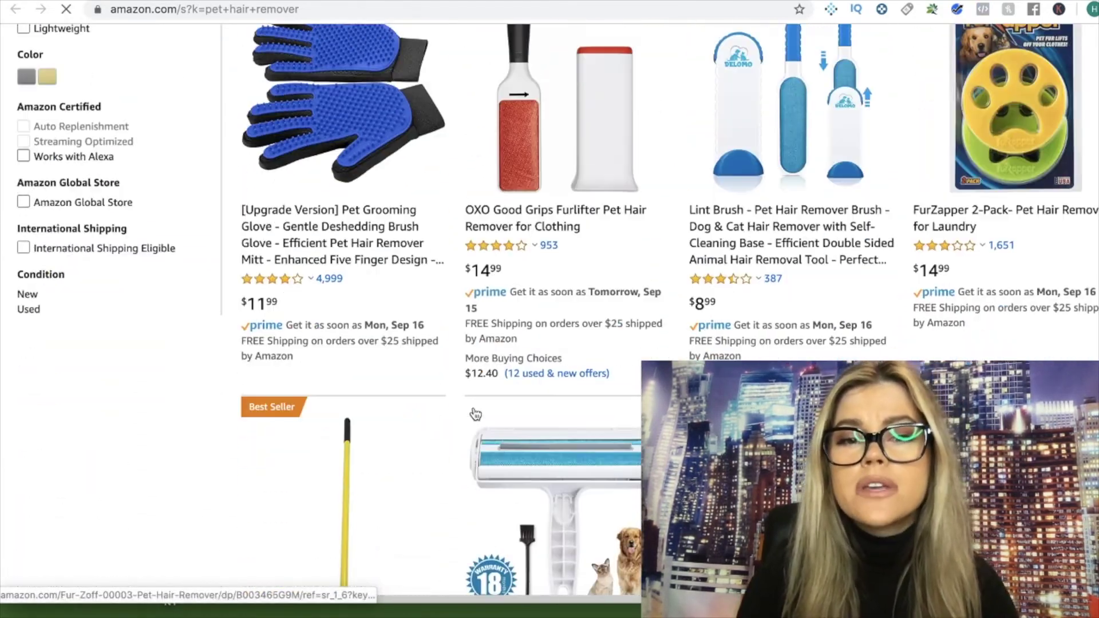
{"action": "scroll", "coordinate": [474, 410], "scroll_direction": "down", "scroll_amount": 10}
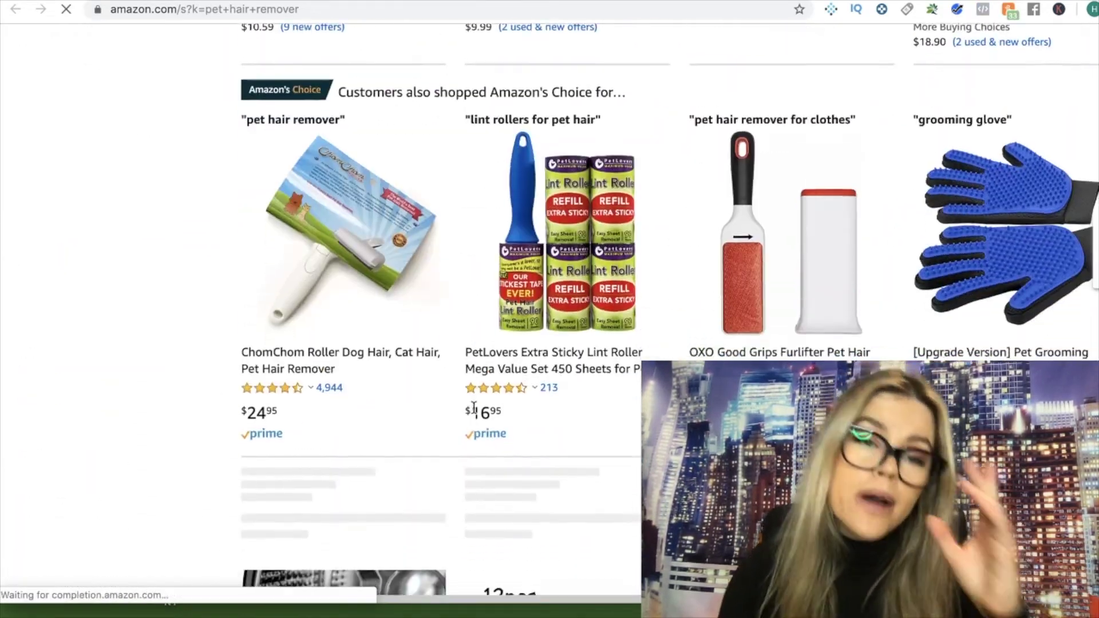
{"action": "scroll", "coordinate": [476, 414], "scroll_direction": "down", "scroll_amount": 4}
{"action": "scroll", "coordinate": [477, 414], "scroll_direction": "up", "scroll_amount": 1}
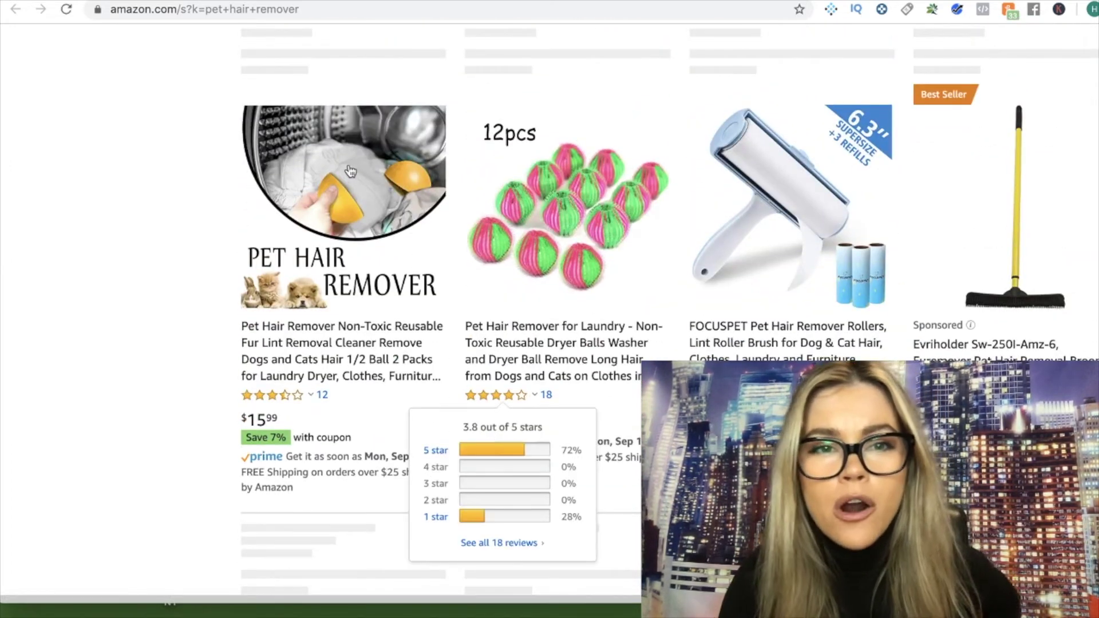
{"action": "scroll", "coordinate": [547, 331], "scroll_direction": "down", "scroll_amount": 12}
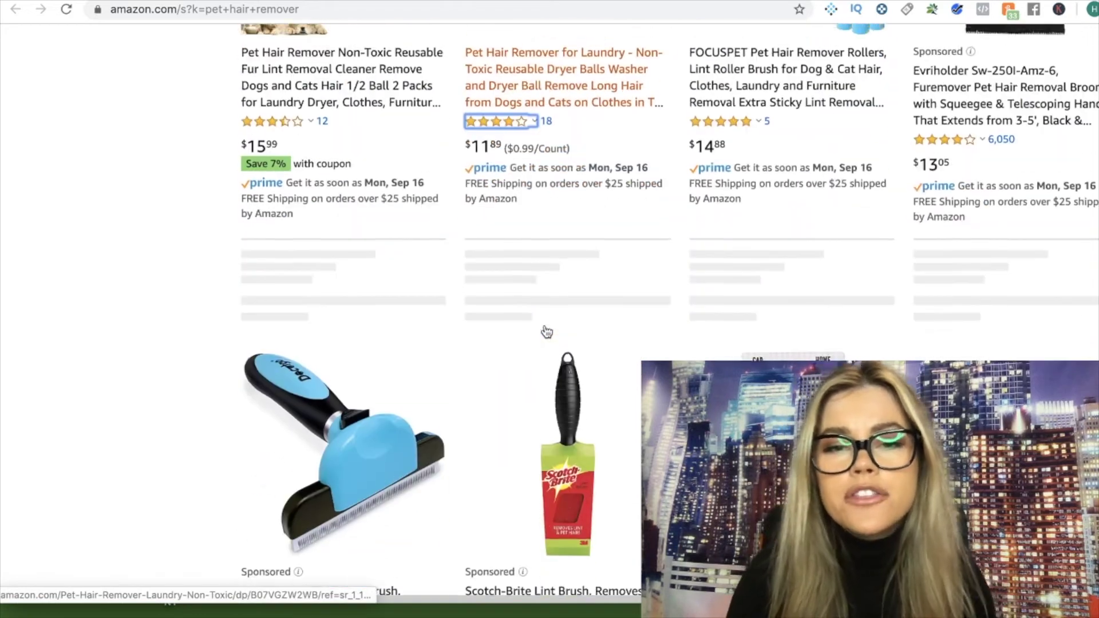
{"action": "scroll", "coordinate": [547, 331], "scroll_direction": "down", "scroll_amount": 15}
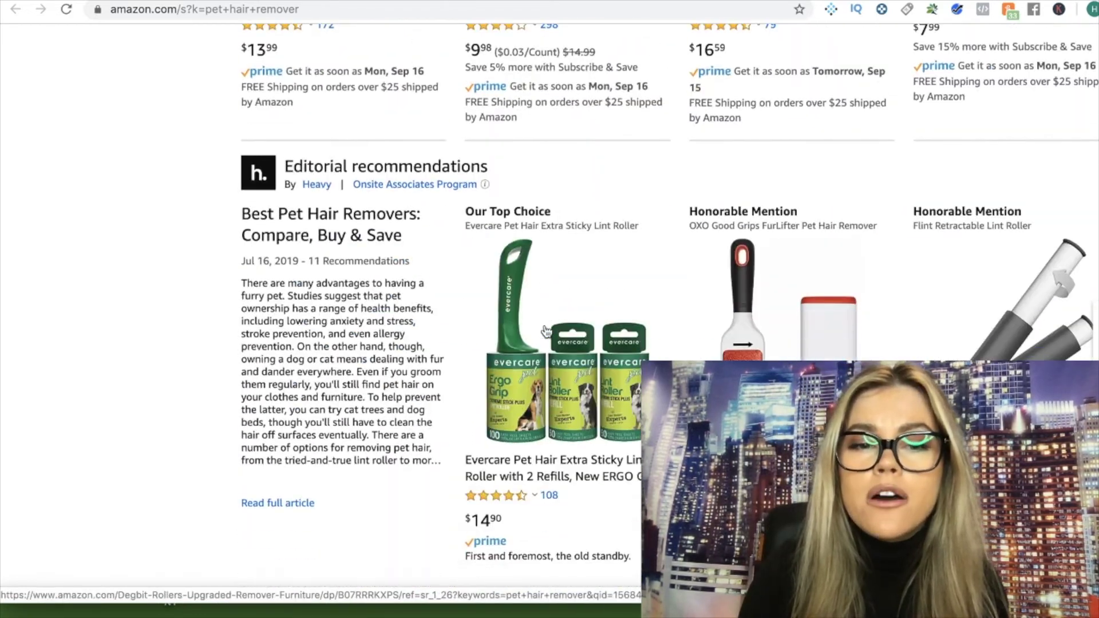
{"action": "scroll", "coordinate": [546, 325], "scroll_direction": "down", "scroll_amount": 3}
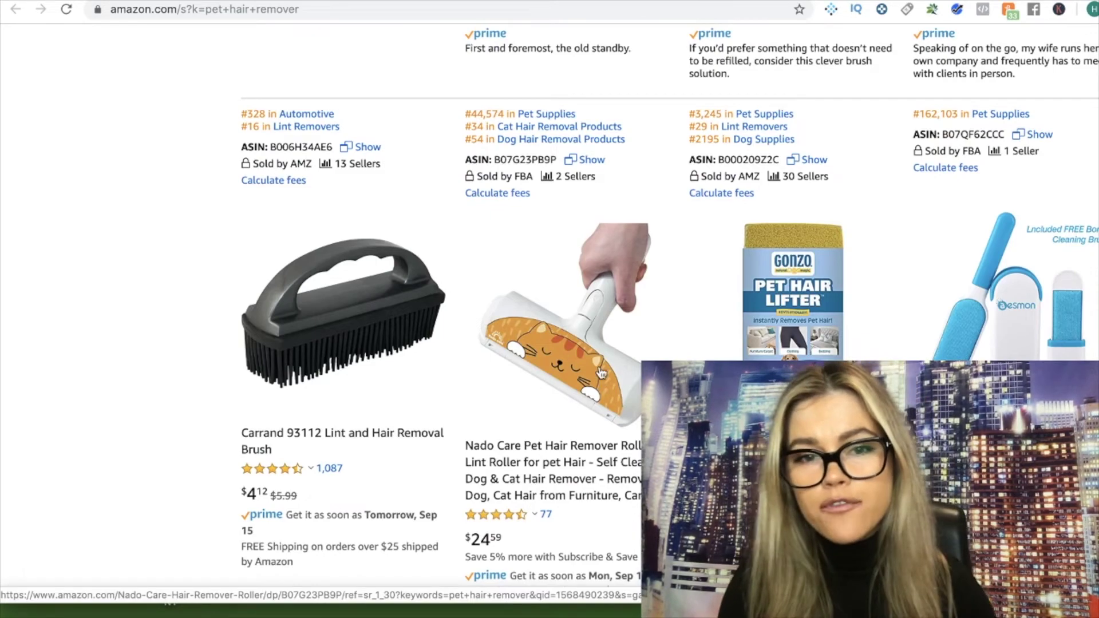
{"action": "scroll", "coordinate": [593, 331], "scroll_direction": "up", "scroll_amount": 15}
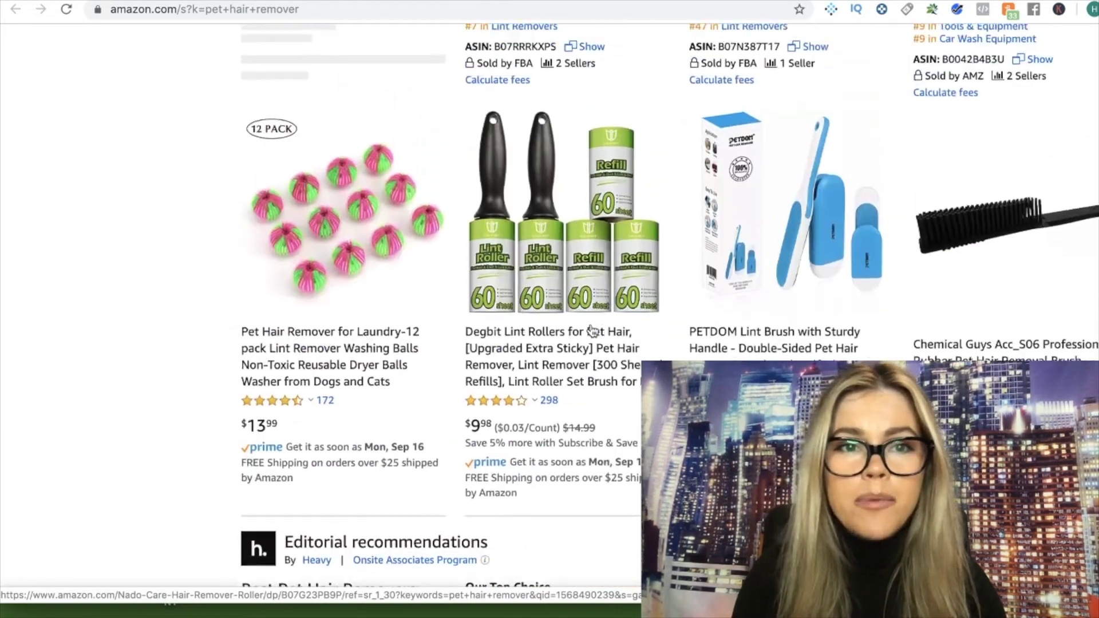
Look back over the laundry hair-removal balls in the pet hair remover results and return to the Cerebro keyword list.
{"action": "scroll", "coordinate": [549, 280], "scroll_direction": "up", "scroll_amount": 12}
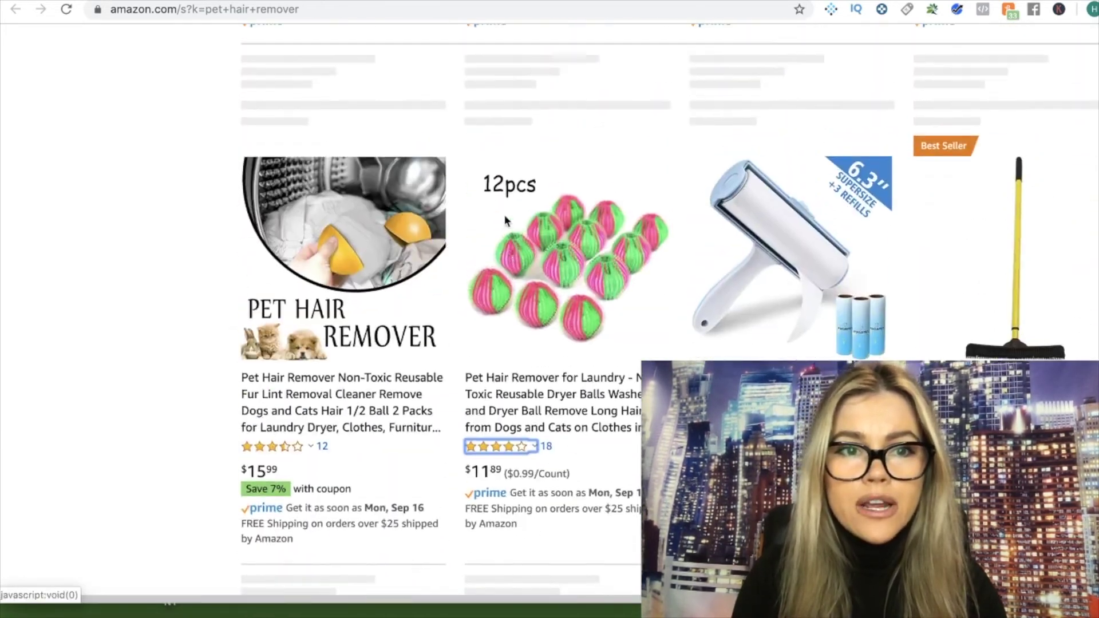
{"action": "scroll", "coordinate": [549, 309], "scroll_direction": "up", "scroll_amount": 1}
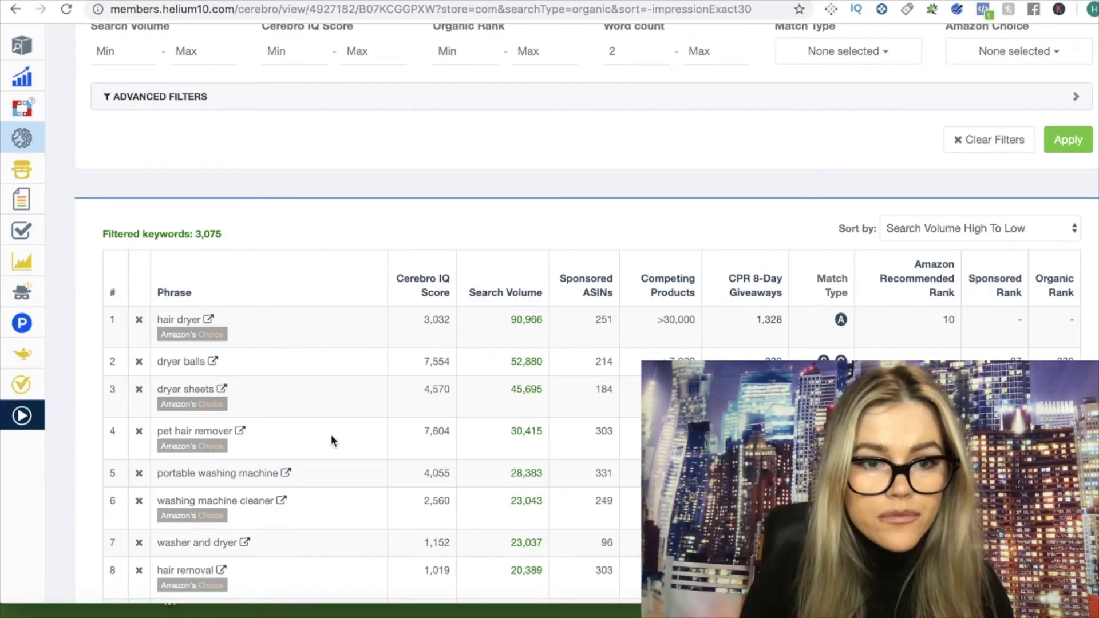
Find the keyword "dog hair remover" in the Cerebro list, look over its Amazon search results and close them.
{"action": "scroll", "coordinate": [332, 438], "scroll_direction": "down", "scroll_amount": 2}
{"action": "scroll", "coordinate": [333, 439], "scroll_direction": "down", "scroll_amount": 1}
{"action": "scroll", "coordinate": [333, 440], "scroll_direction": "down", "scroll_amount": 1}
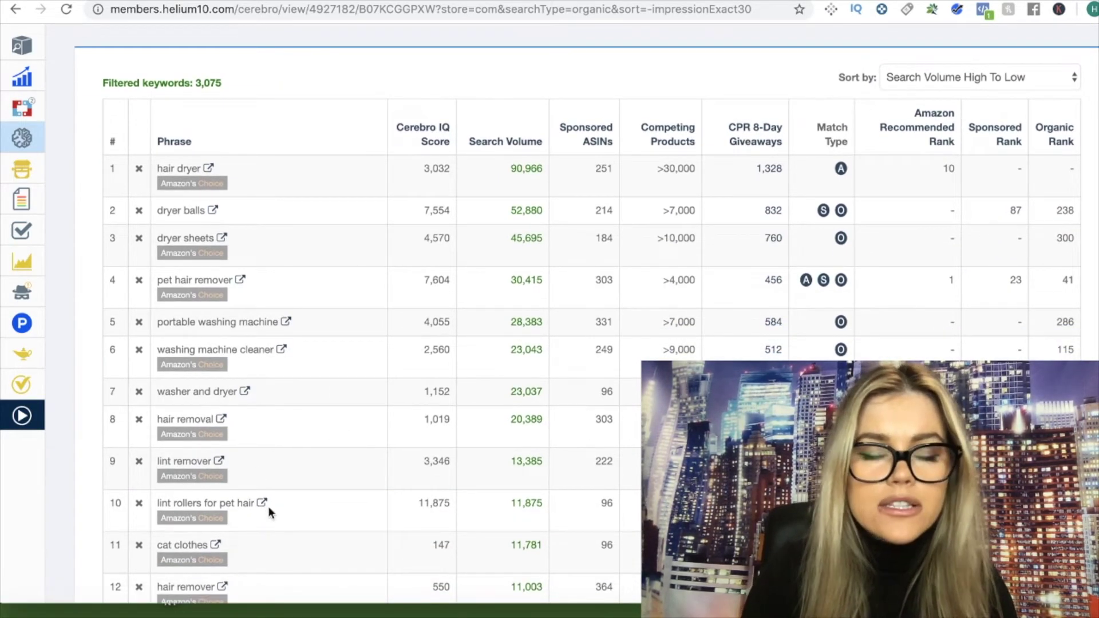
{"action": "scroll", "coordinate": [266, 509], "scroll_direction": "down", "scroll_amount": 2}
{"action": "scroll", "coordinate": [268, 506], "scroll_direction": "down", "scroll_amount": 1}
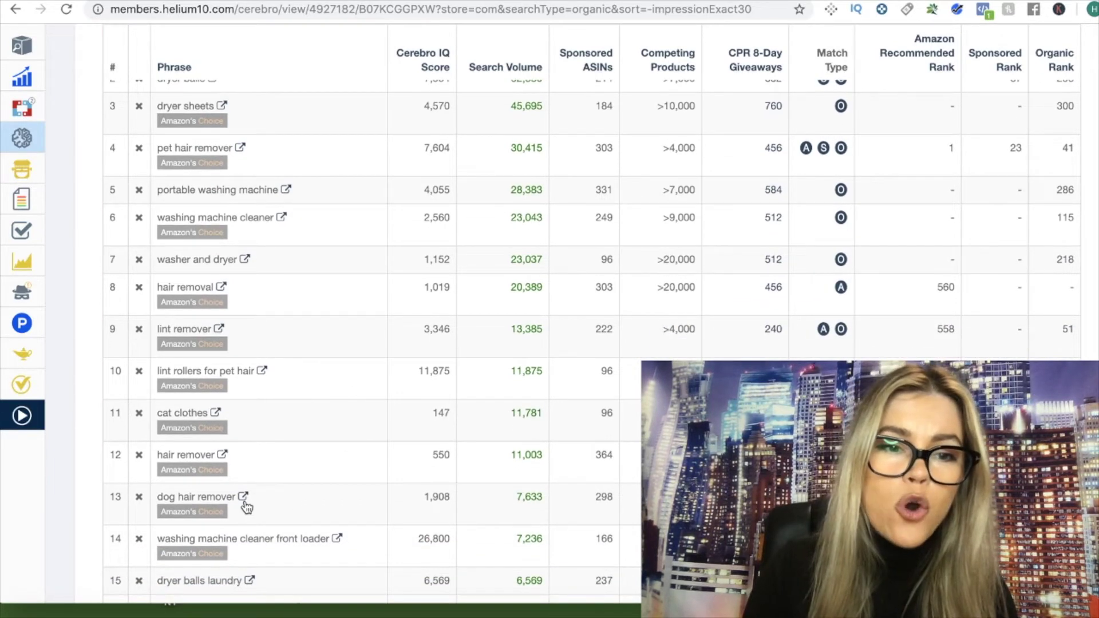
{"action": "scroll", "coordinate": [248, 499], "scroll_direction": "down", "scroll_amount": 1}
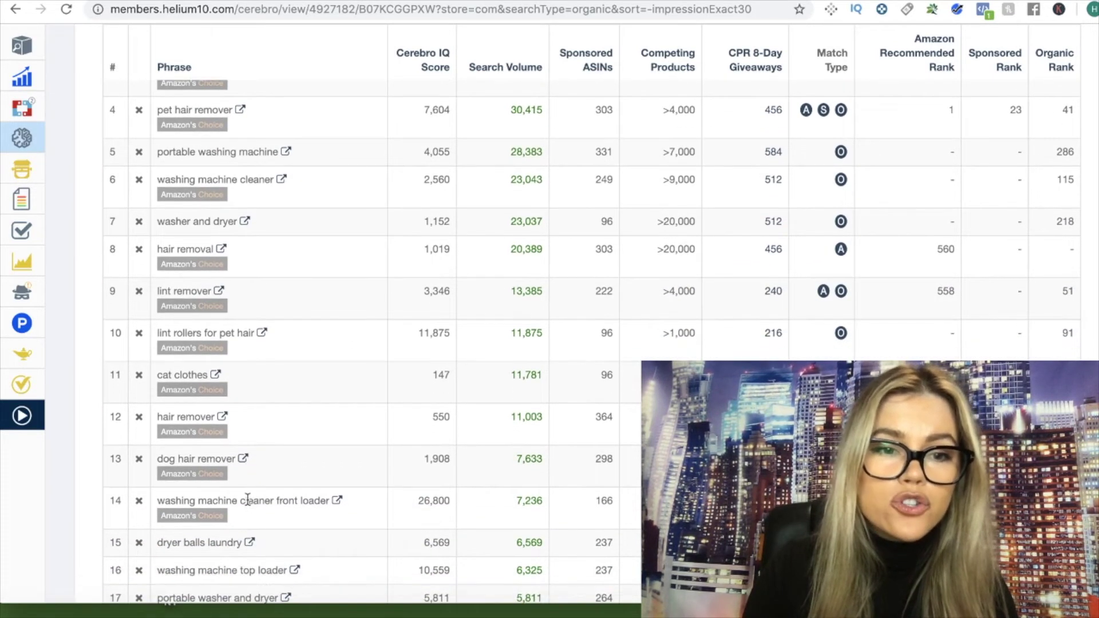
{"action": "left_click", "coordinate": [241, 458]}
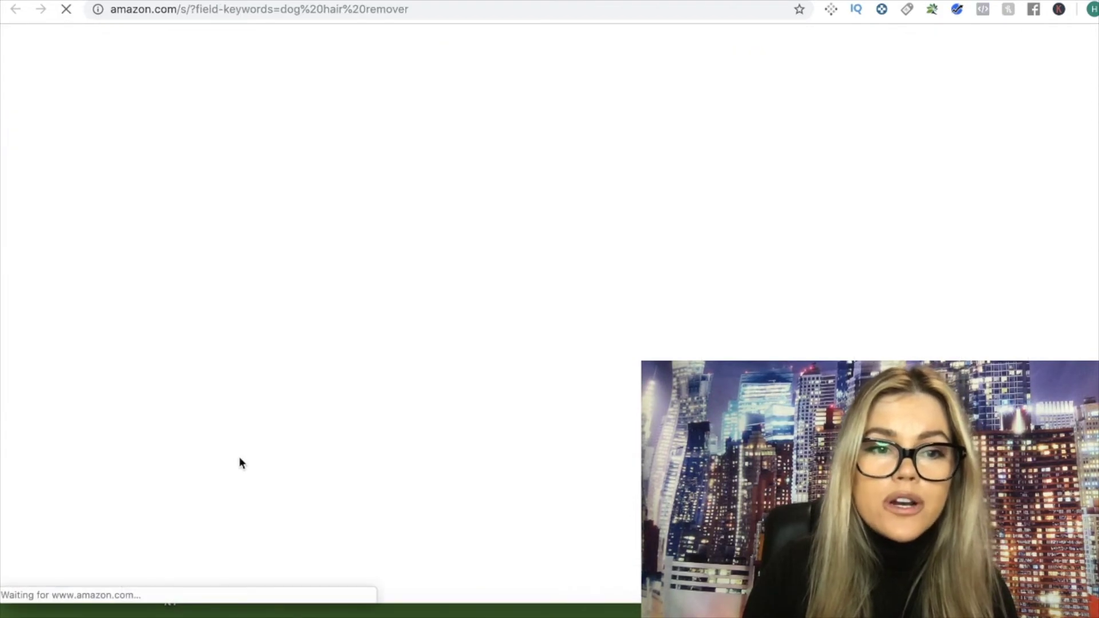
{"action": "scroll", "coordinate": [225, 376], "scroll_direction": "down", "scroll_amount": 15}
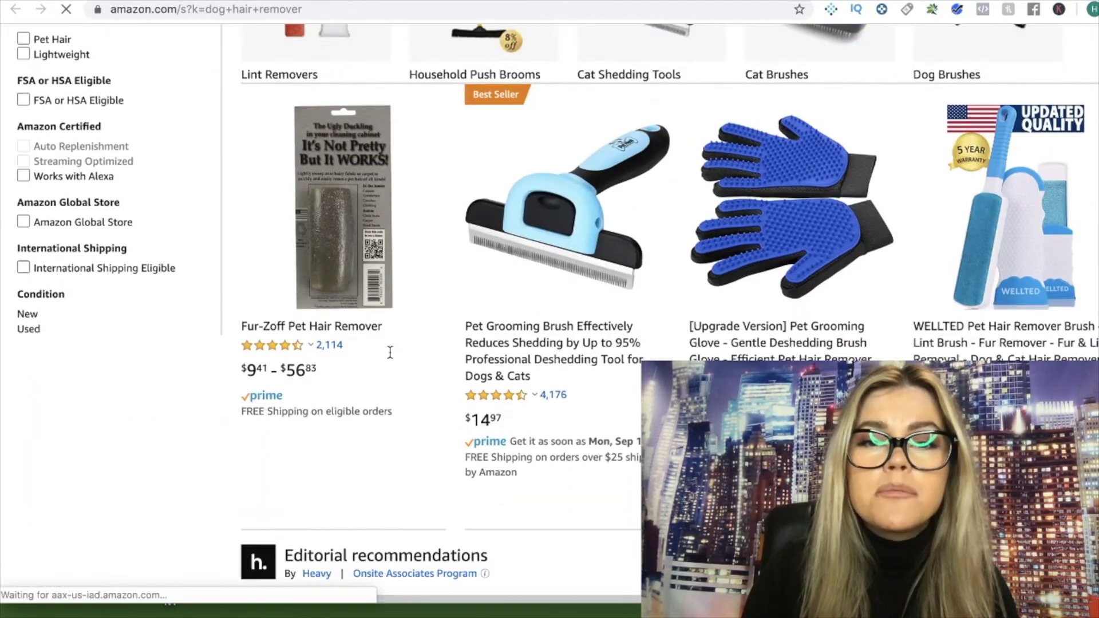
{"action": "key", "text": "super+w"}
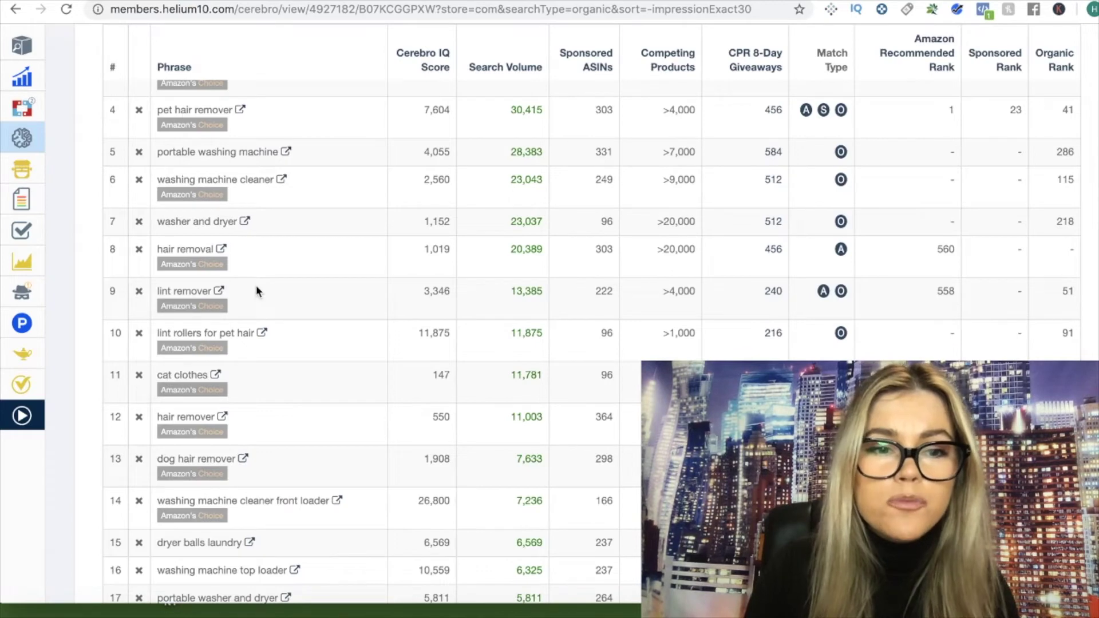
Review the Cerebro keywords down to "dog dryer", check the products in its Amazon search and close the results.
{"action": "scroll", "coordinate": [290, 367], "scroll_direction": "down", "scroll_amount": 1}
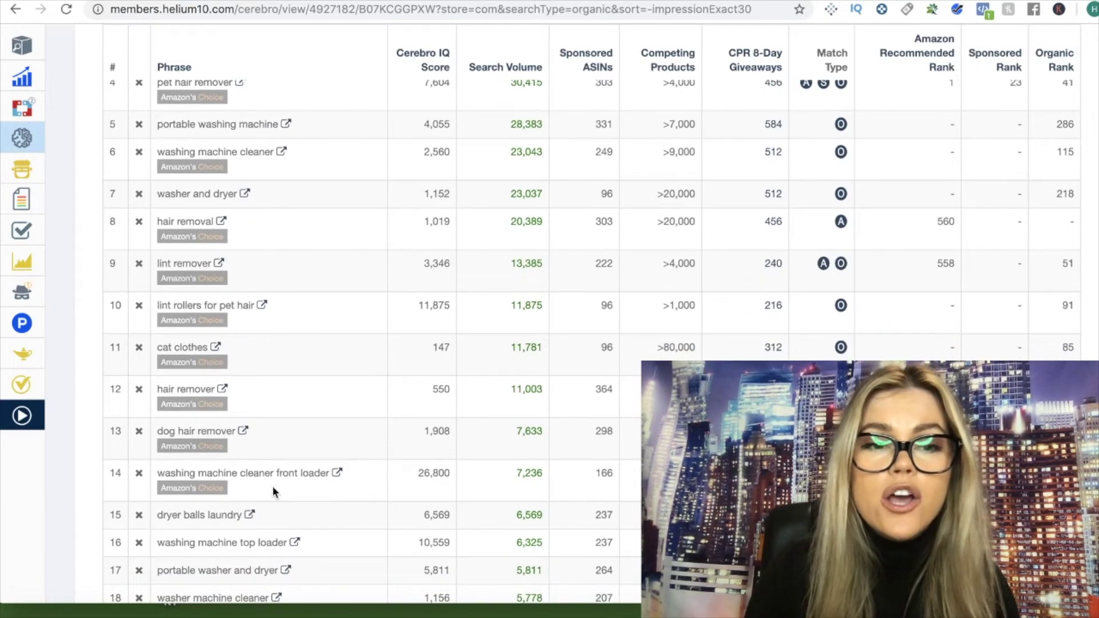
{"action": "scroll", "coordinate": [273, 486], "scroll_direction": "down", "scroll_amount": 1}
{"action": "scroll", "coordinate": [272, 487], "scroll_direction": "down", "scroll_amount": 1}
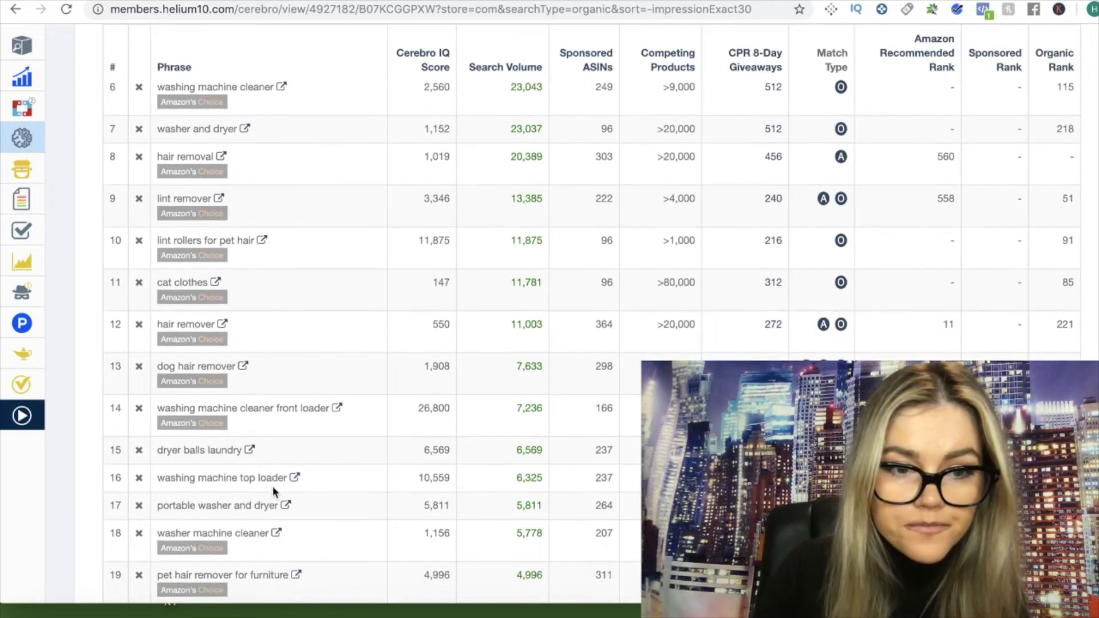
{"action": "scroll", "coordinate": [272, 486], "scroll_direction": "down", "scroll_amount": 2}
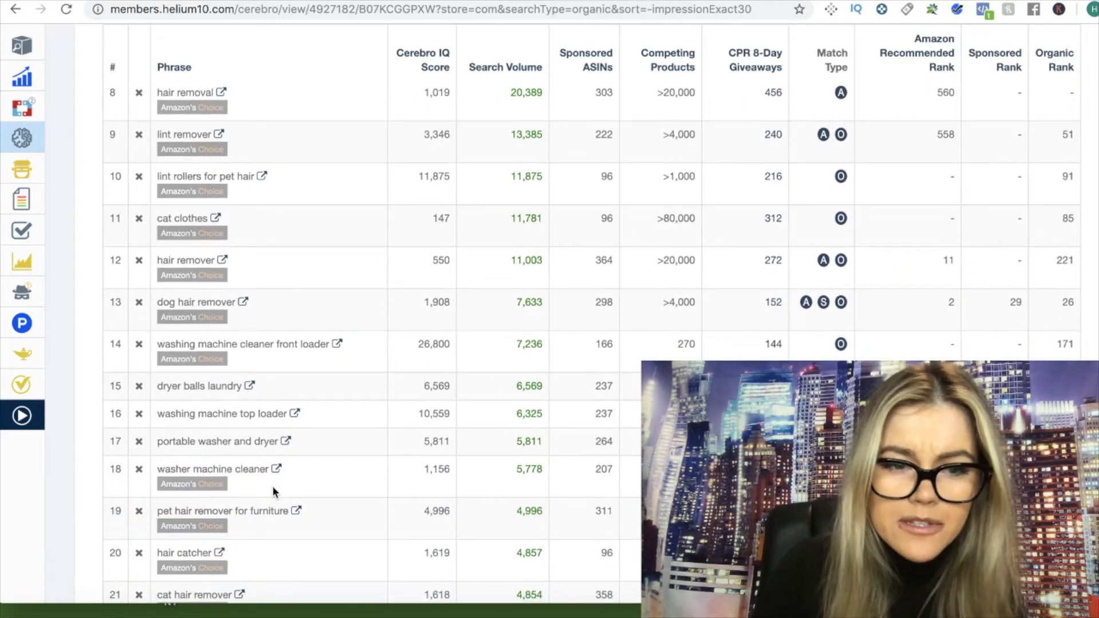
{"action": "scroll", "coordinate": [273, 486], "scroll_direction": "down", "scroll_amount": 3}
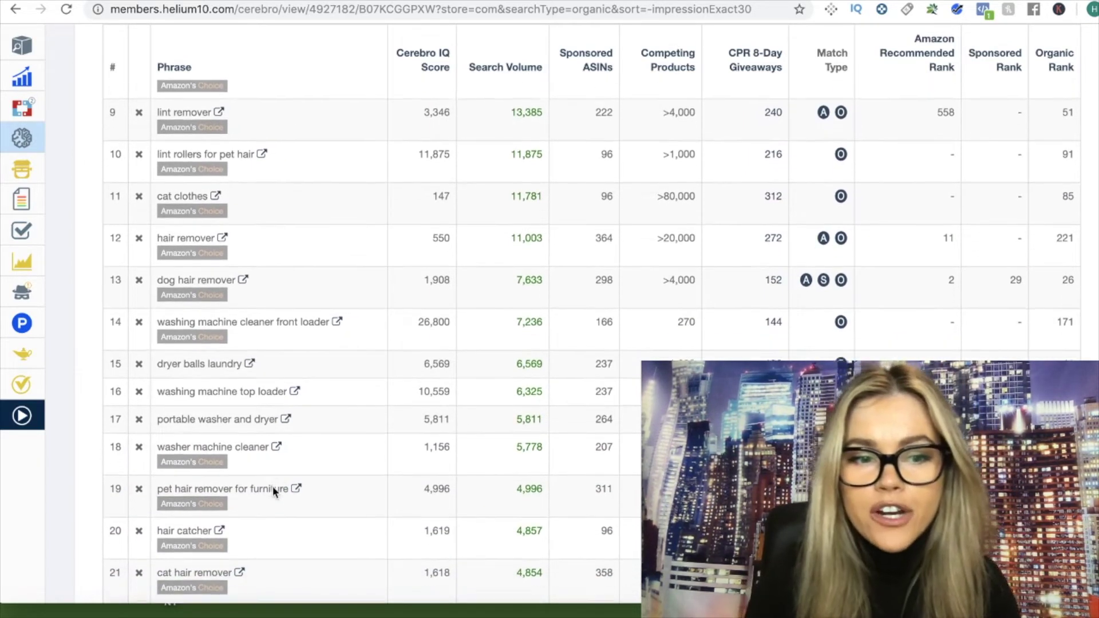
{"action": "scroll", "coordinate": [272, 490], "scroll_direction": "down", "scroll_amount": 1}
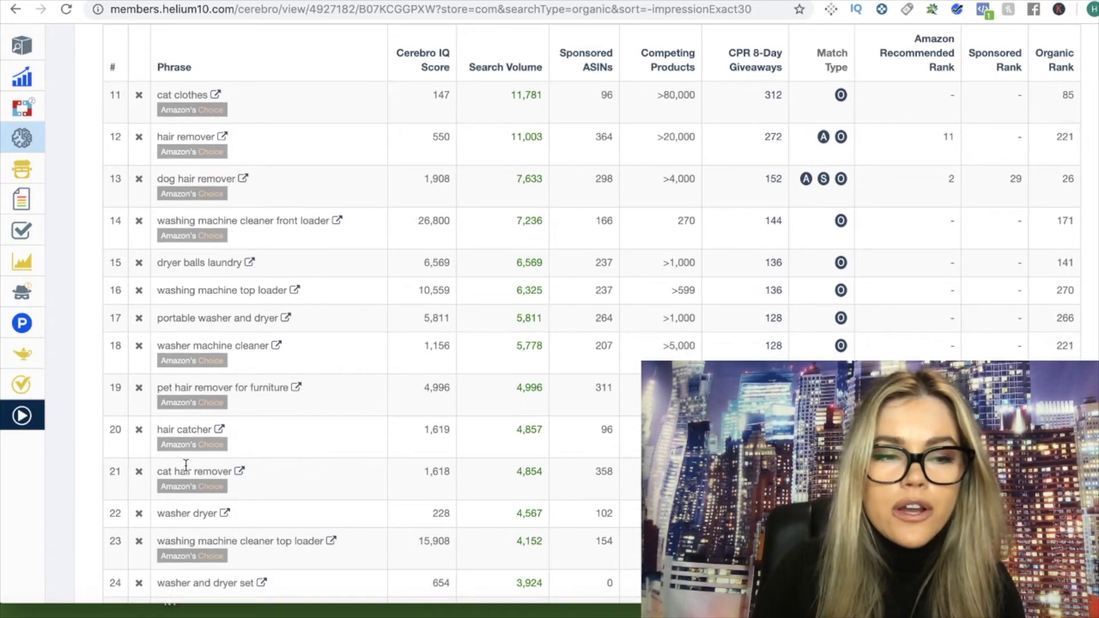
{"action": "scroll", "coordinate": [218, 481], "scroll_direction": "down", "scroll_amount": 1}
{"action": "scroll", "coordinate": [218, 480], "scroll_direction": "down", "scroll_amount": 4}
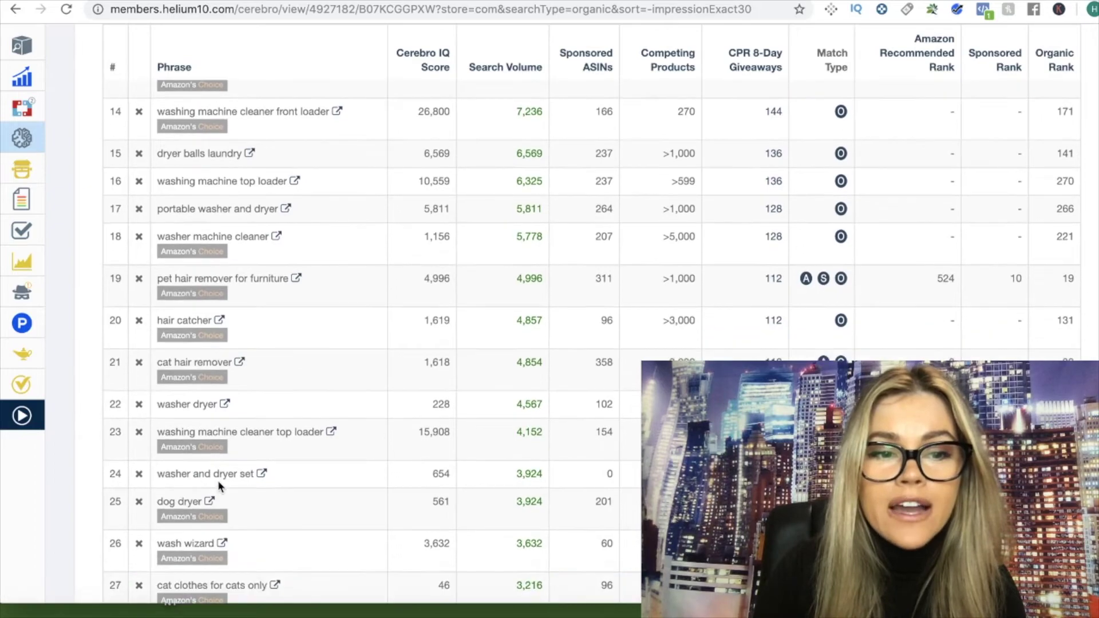
{"action": "left_click", "coordinate": [209, 502]}
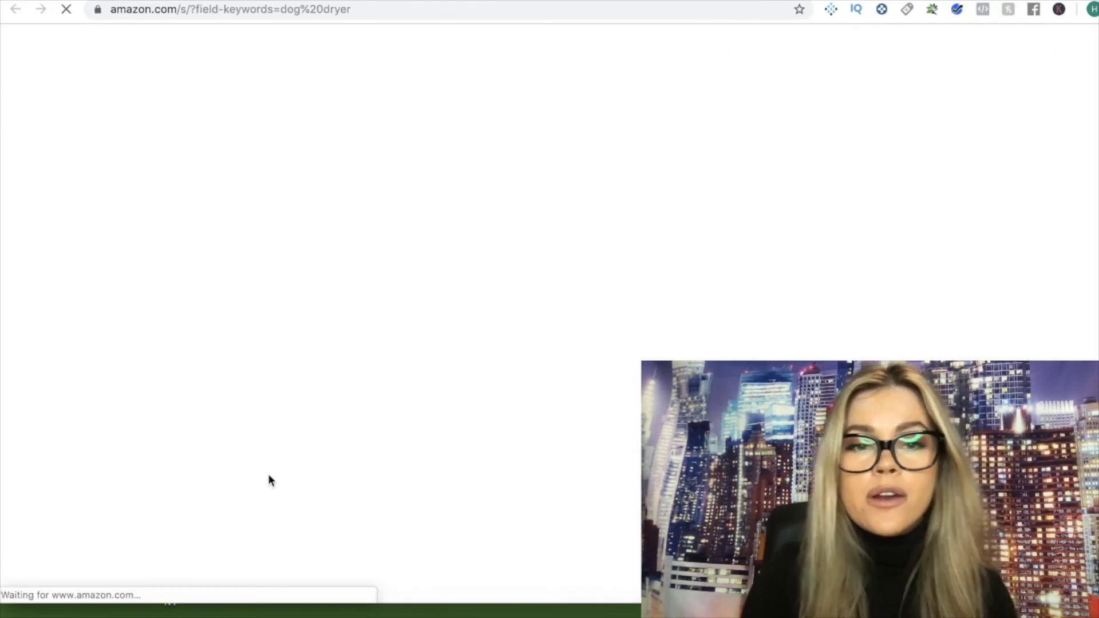
{"action": "scroll", "coordinate": [268, 473], "scroll_direction": "down", "scroll_amount": 15}
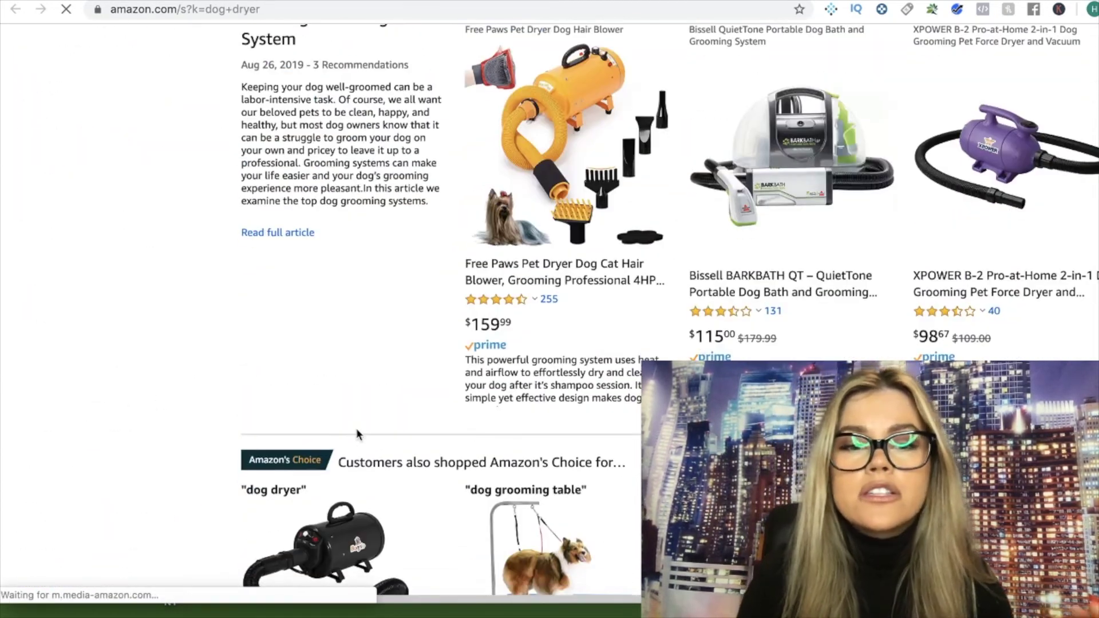
{"action": "key", "text": "ctrl+w"}
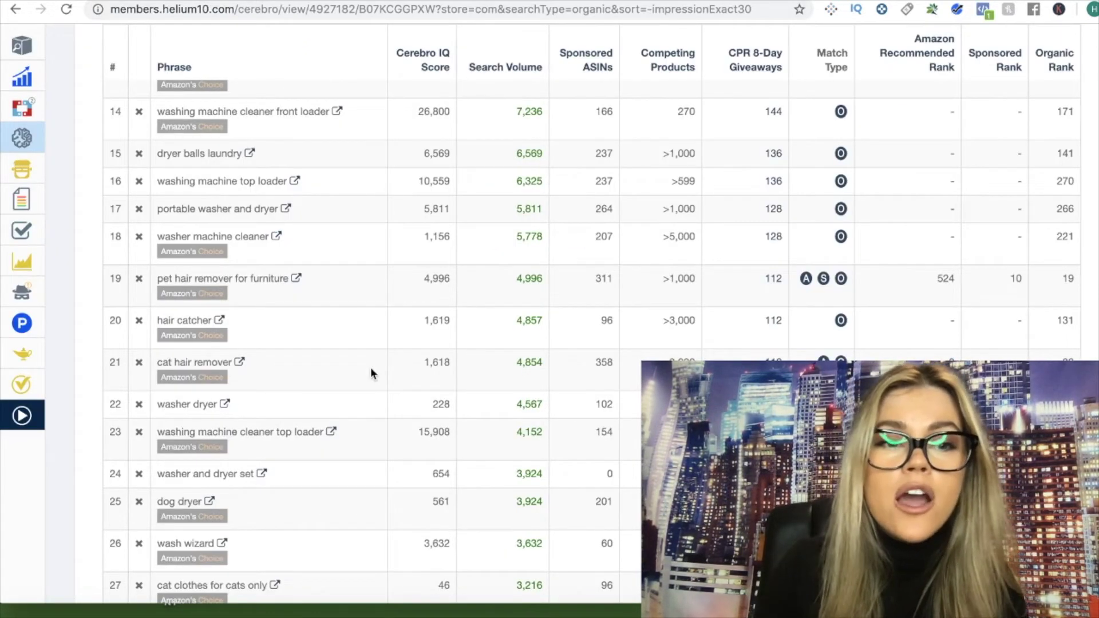
Open the Amazon search for the keyword "hair catcher", look over the competing products and close the results.
{"action": "left_click", "coordinate": [217, 321]}
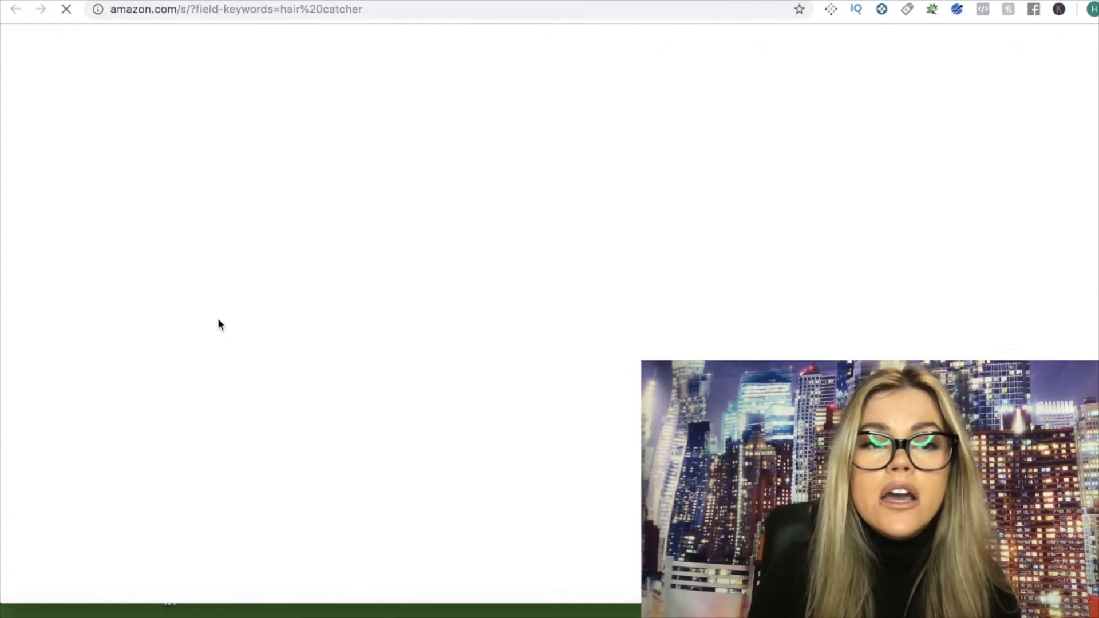
{"action": "scroll", "coordinate": [479, 366], "scroll_direction": "down", "scroll_amount": 15}
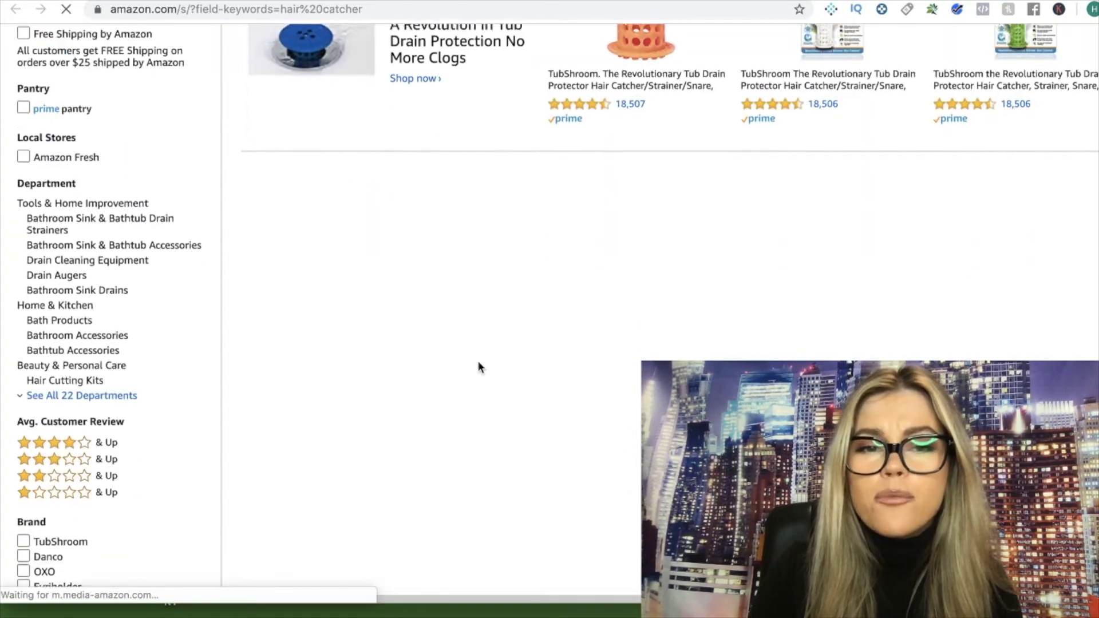
{"action": "scroll", "coordinate": [480, 368], "scroll_direction": "down", "scroll_amount": 1}
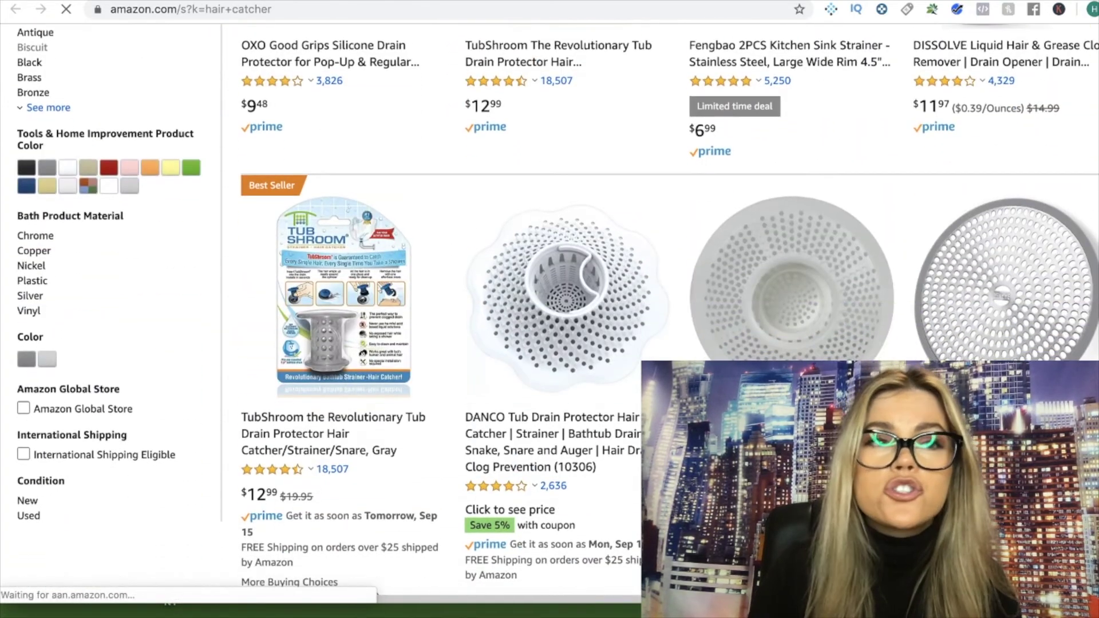
{"action": "key", "text": "ctrl+w"}
Examine the lower-volume Cerebro keywords for related product ideas, comparing their search volumes and competing product counts.
{"action": "scroll", "coordinate": [331, 311], "scroll_direction": "down", "scroll_amount": 3}
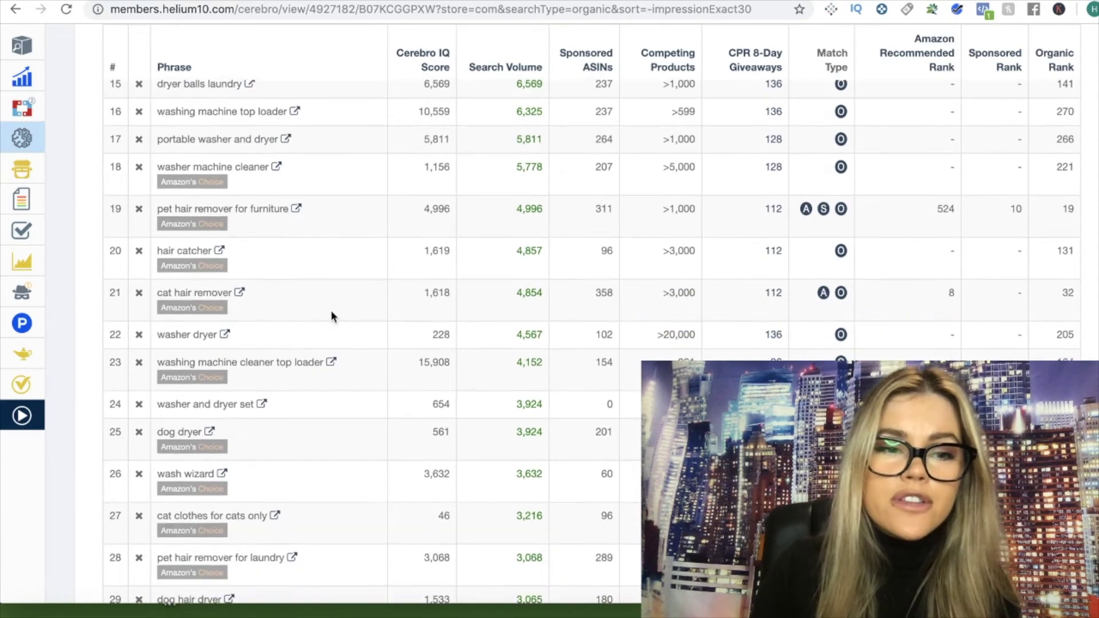
{"action": "scroll", "coordinate": [331, 316], "scroll_direction": "down", "scroll_amount": 1}
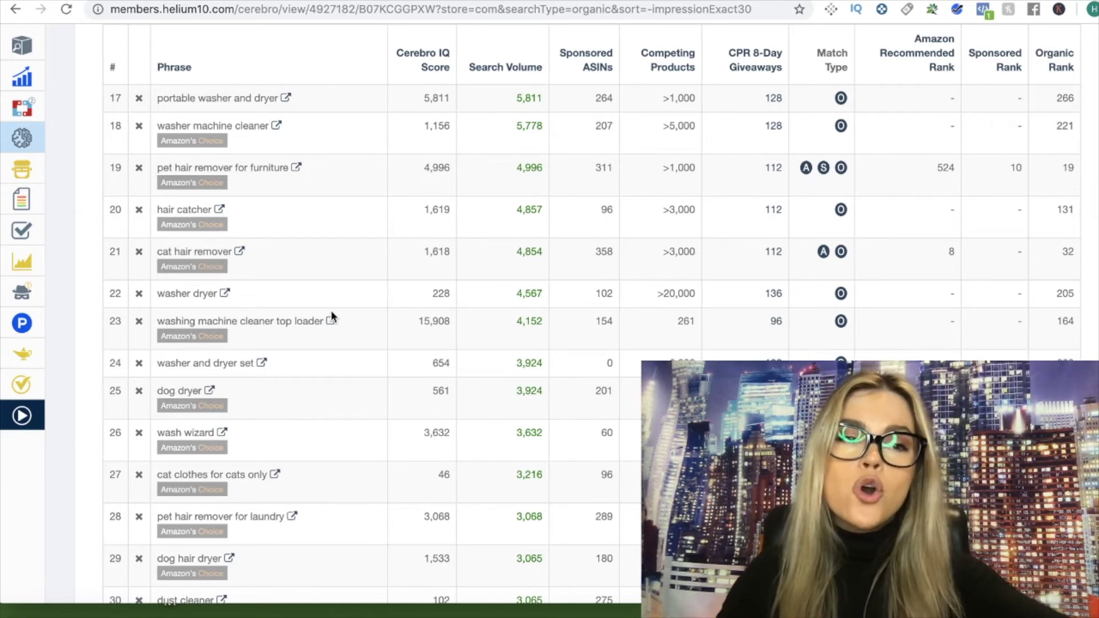
{"action": "scroll", "coordinate": [331, 312], "scroll_direction": "down", "scroll_amount": 2}
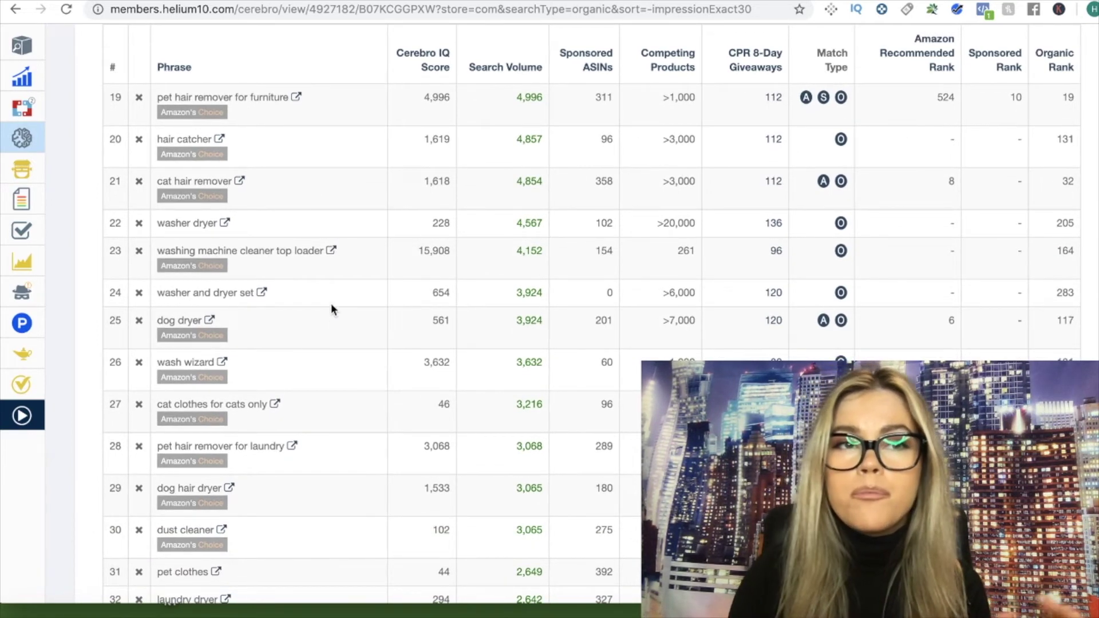
{"action": "left_click", "coordinate": [210, 320]}
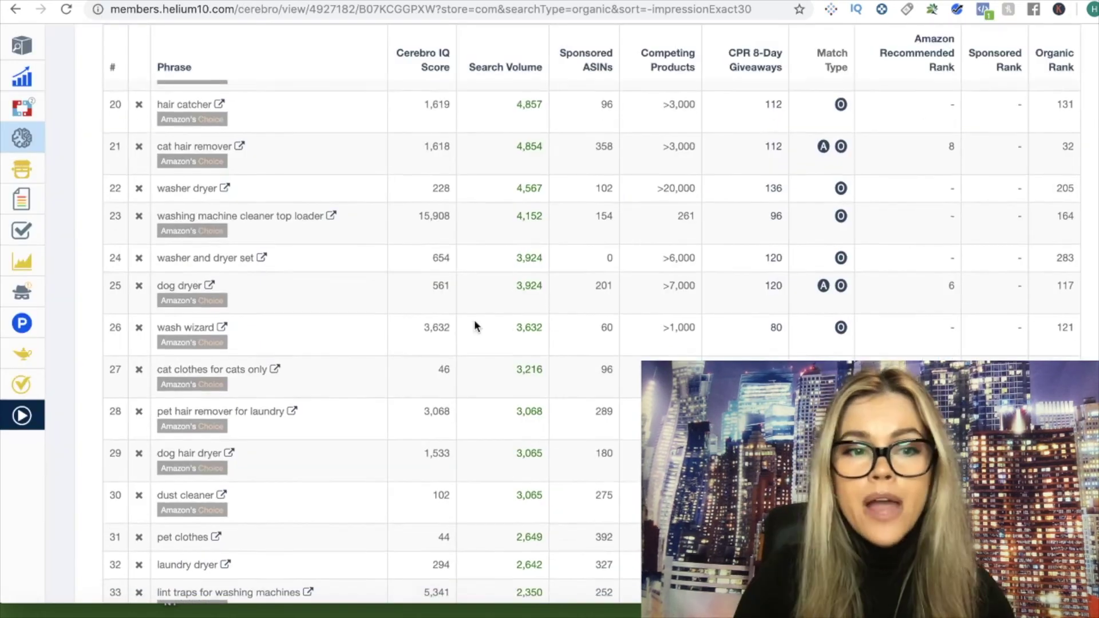
{"action": "scroll", "coordinate": [475, 326], "scroll_direction": "down", "scroll_amount": 1}
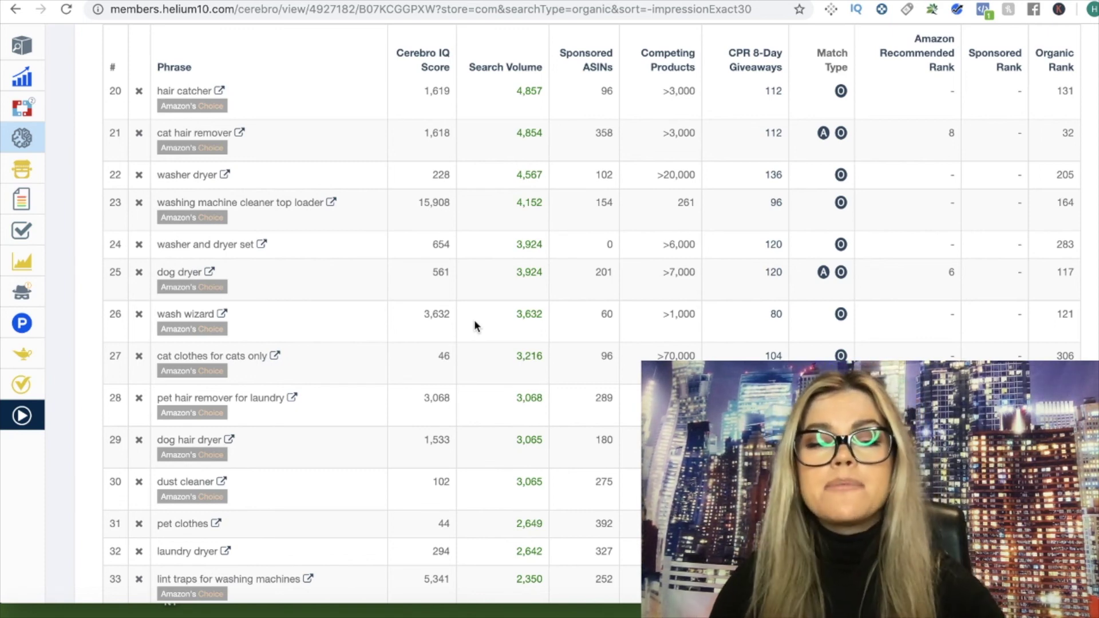
{"action": "scroll", "coordinate": [475, 322], "scroll_direction": "down", "scroll_amount": 5}
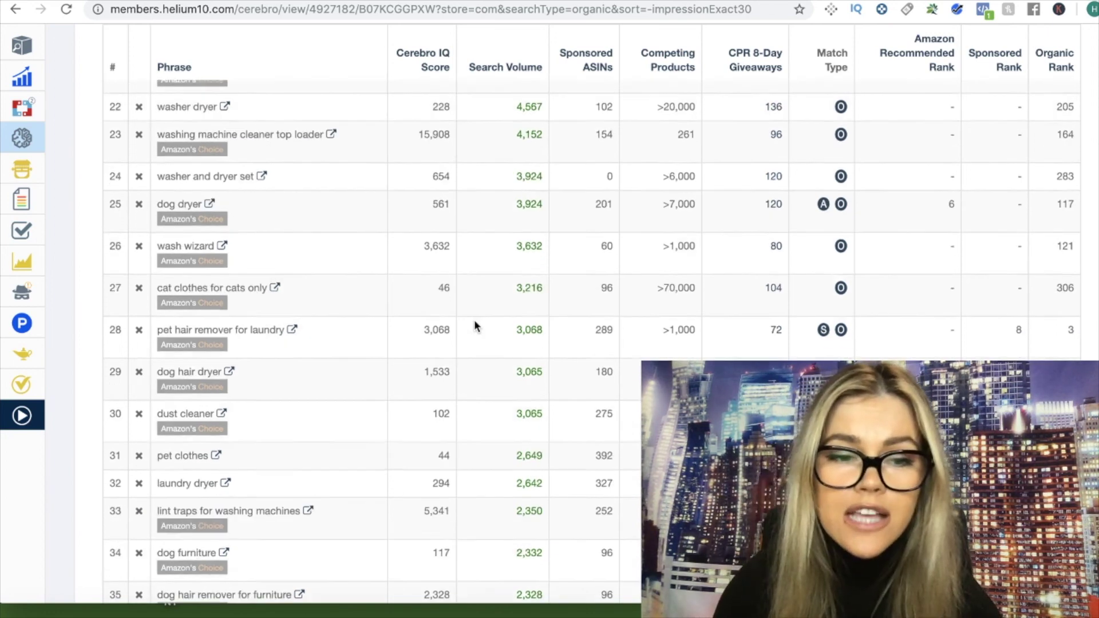